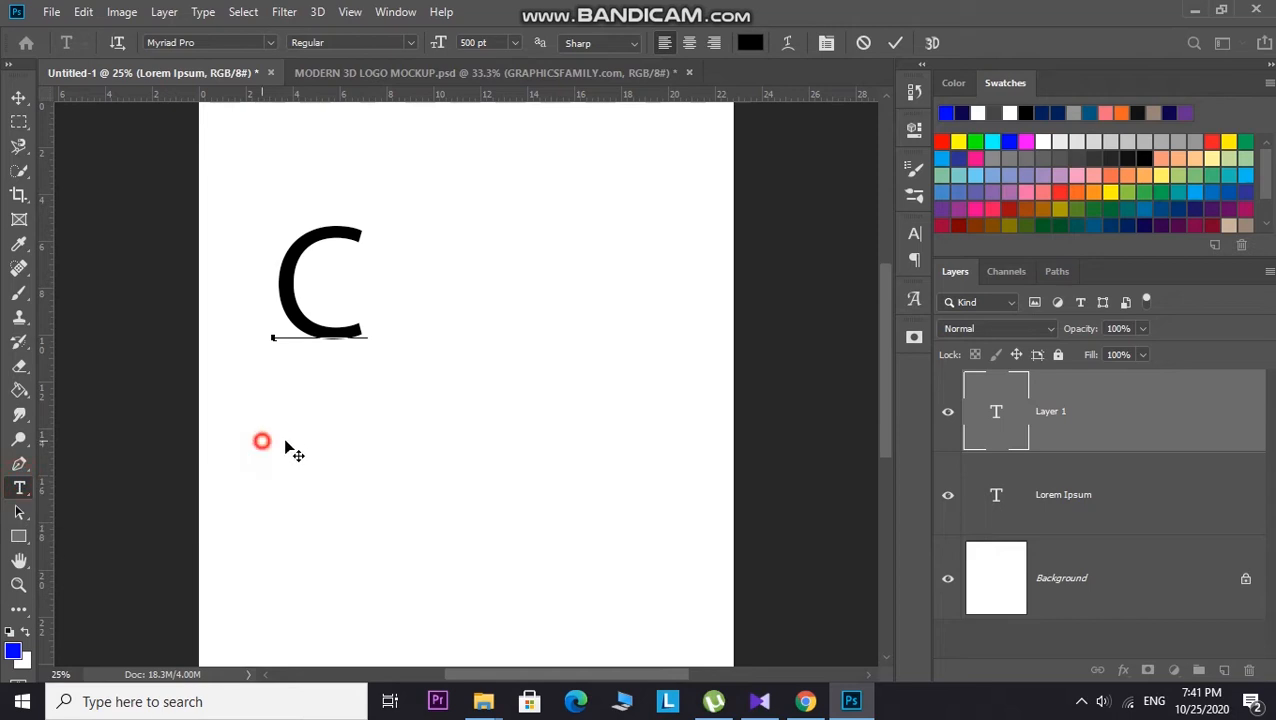
Step: Add a new text layer below the C and enter the letter D at 500 pt
left_click(393, 441)
left_click(512, 309)
left_click(541, 214)
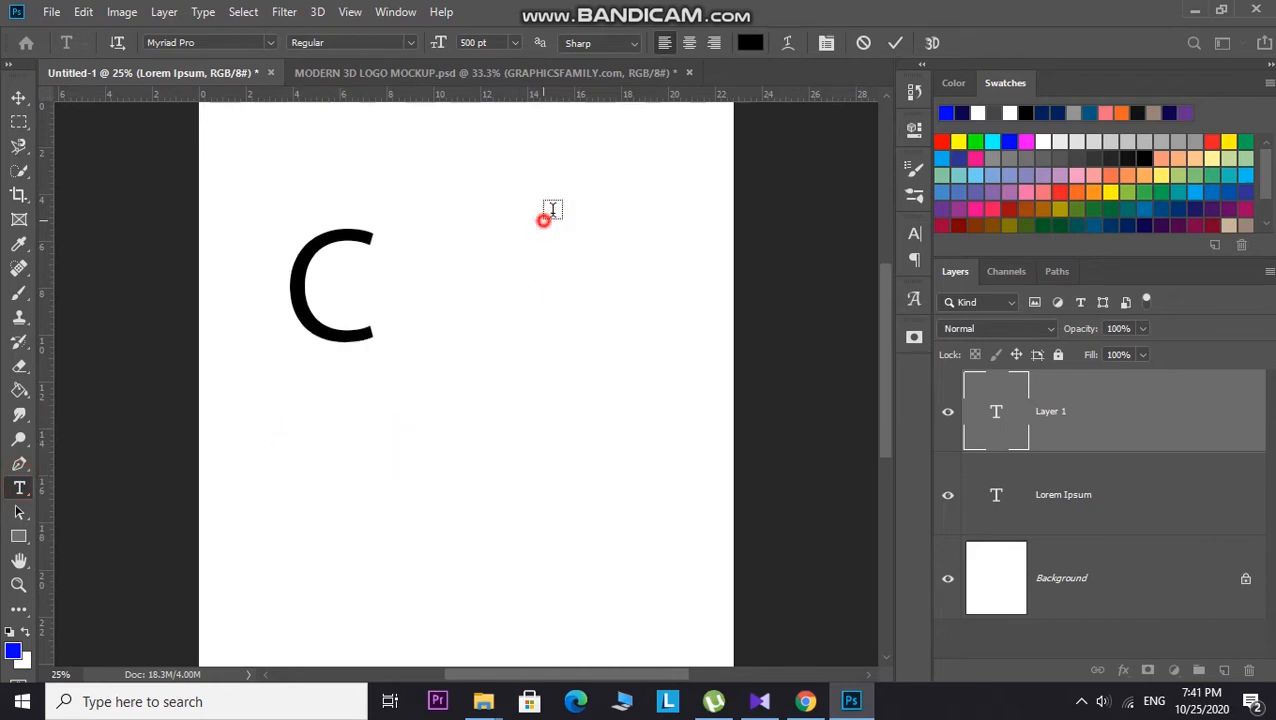
left_click(414, 442)
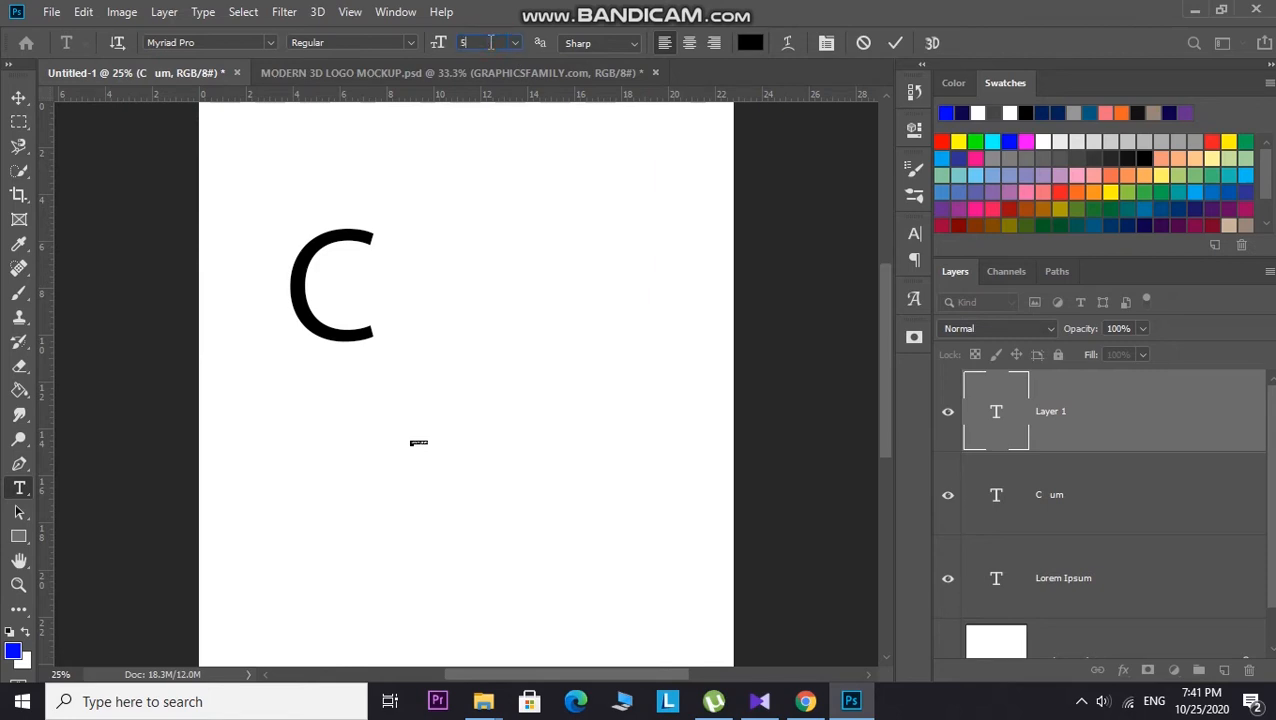
key("Return")
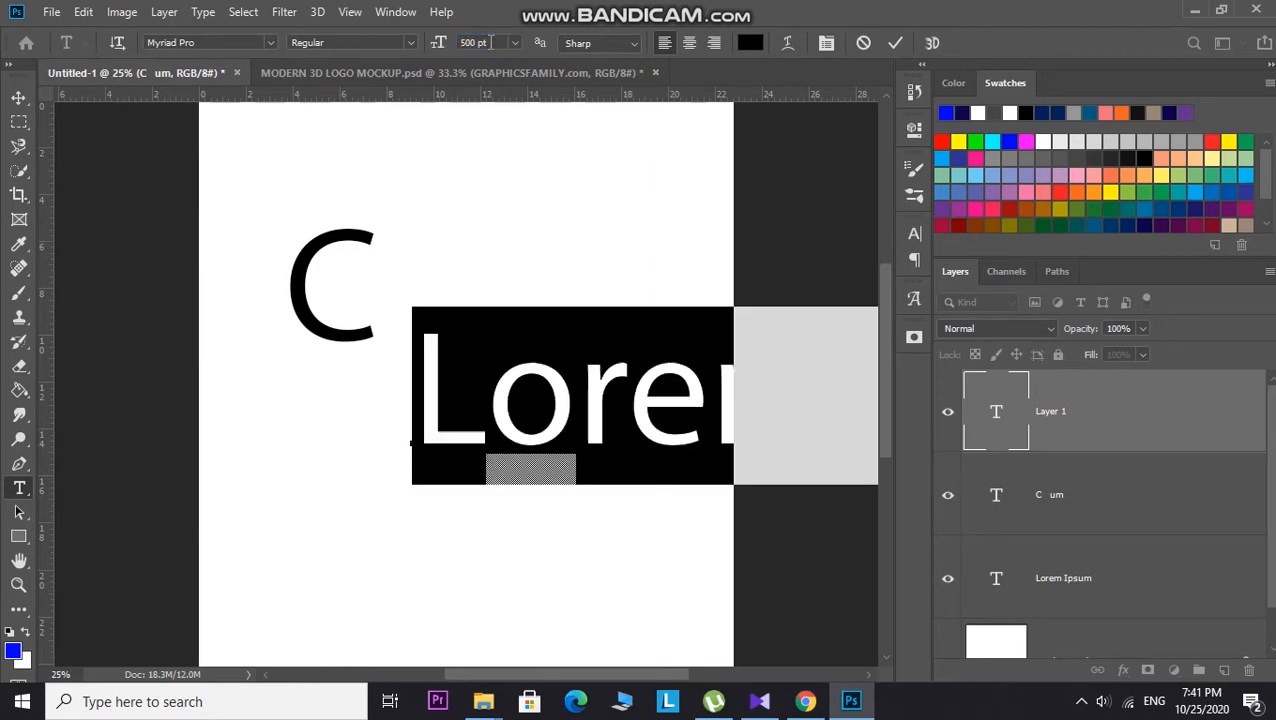
key("BackSpace")
type("d")
key("Left")
key("Delete")
type("D")
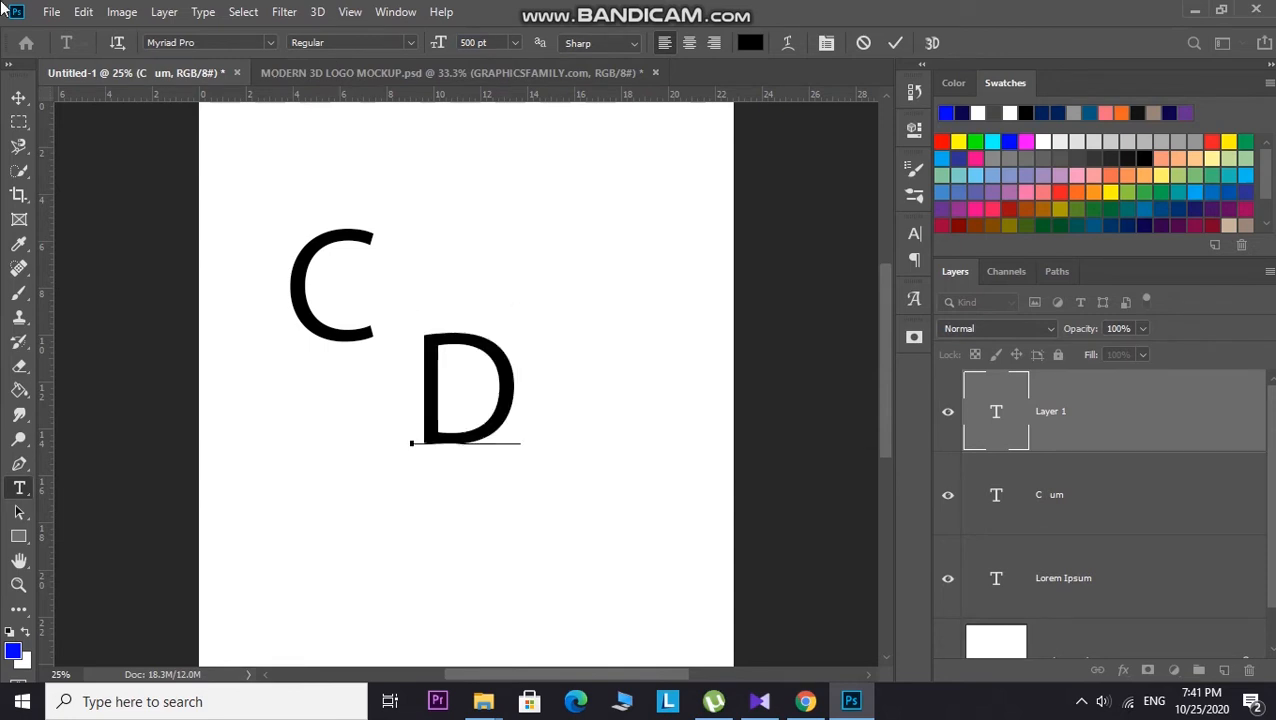
Step: Switch to the Move tool and hide the Lorem Ipsum layer
left_click(18, 97)
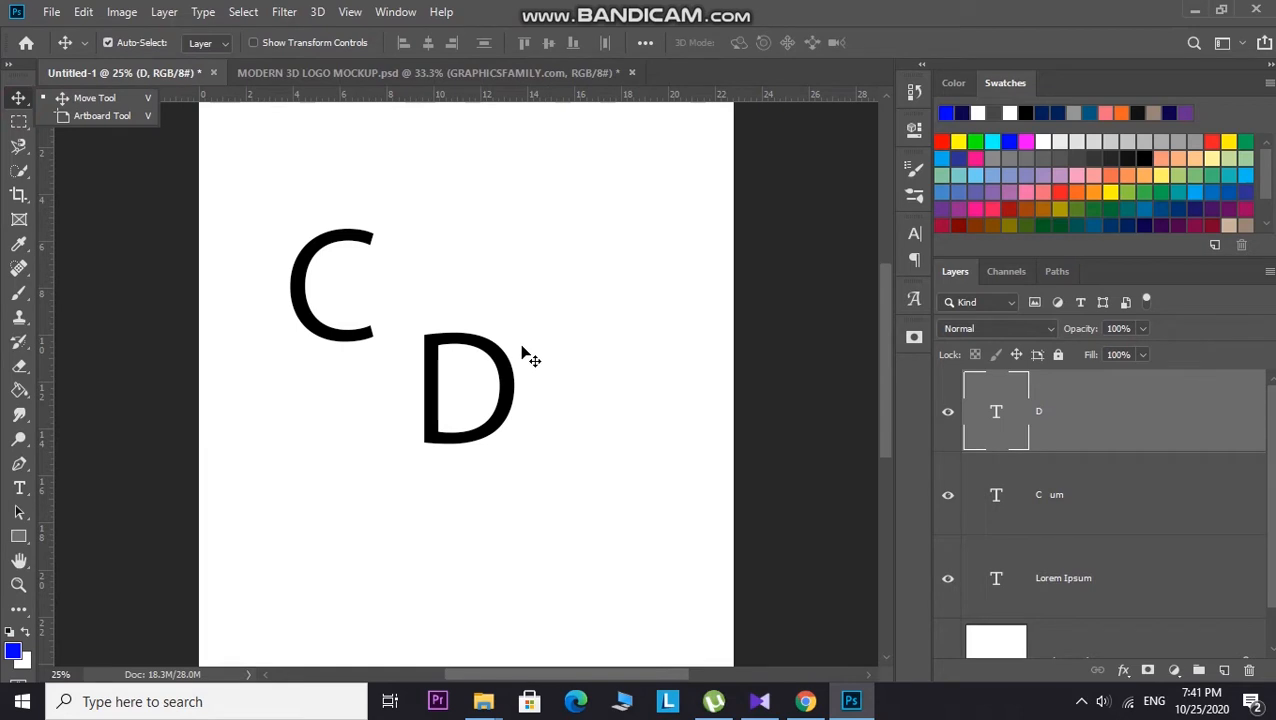
left_click(950, 579)
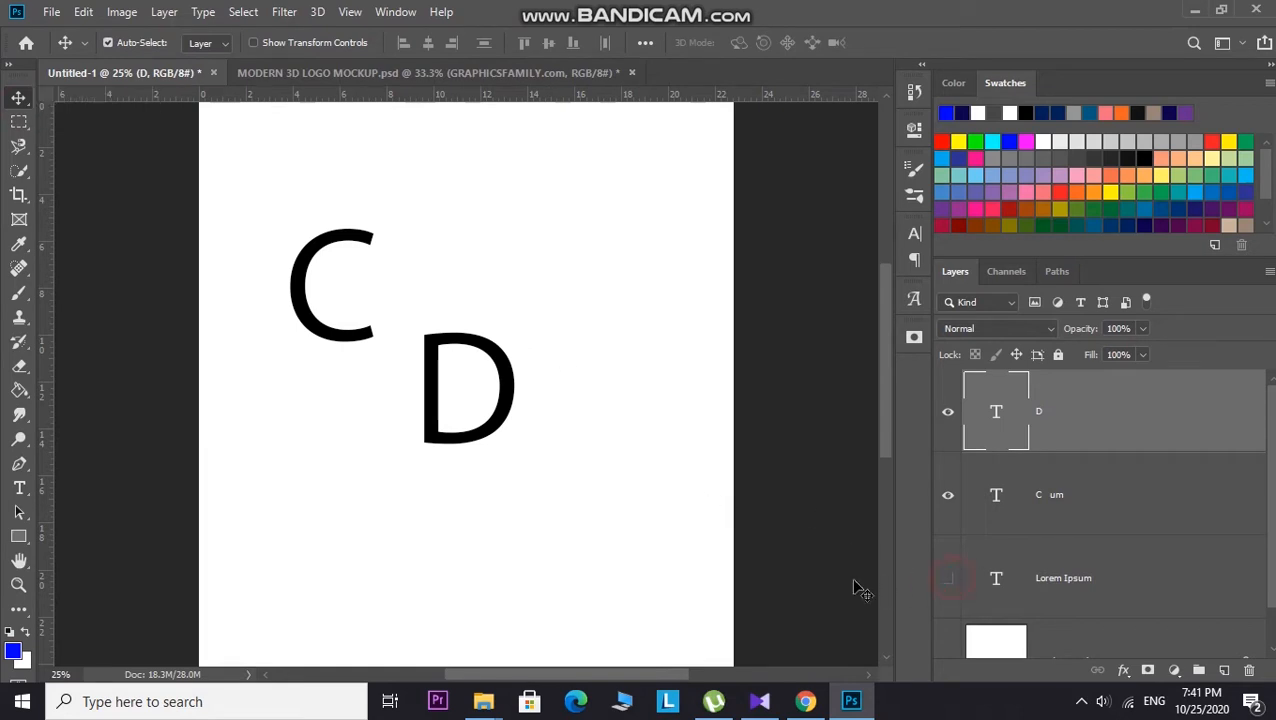
scroll(398, 497, "up", 2)
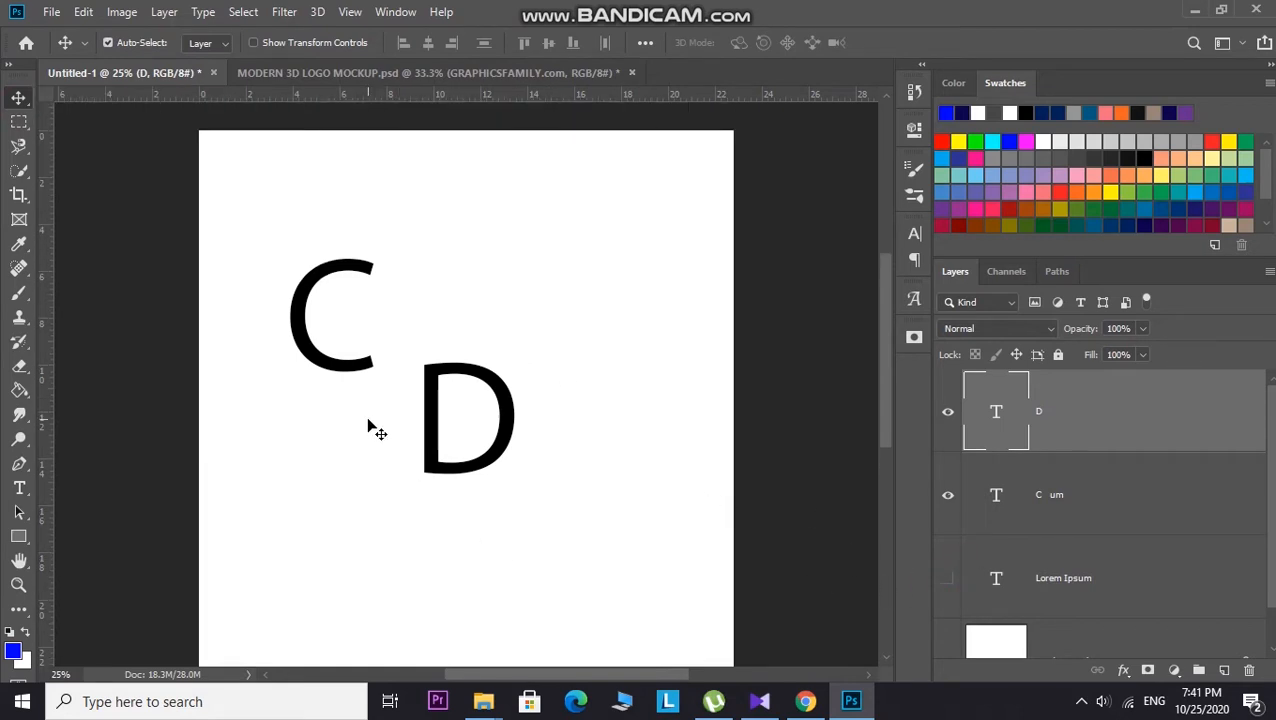
Step: Scale the C up to about 162% with Free Transform and move it to the right of the D
left_click(300, 316)
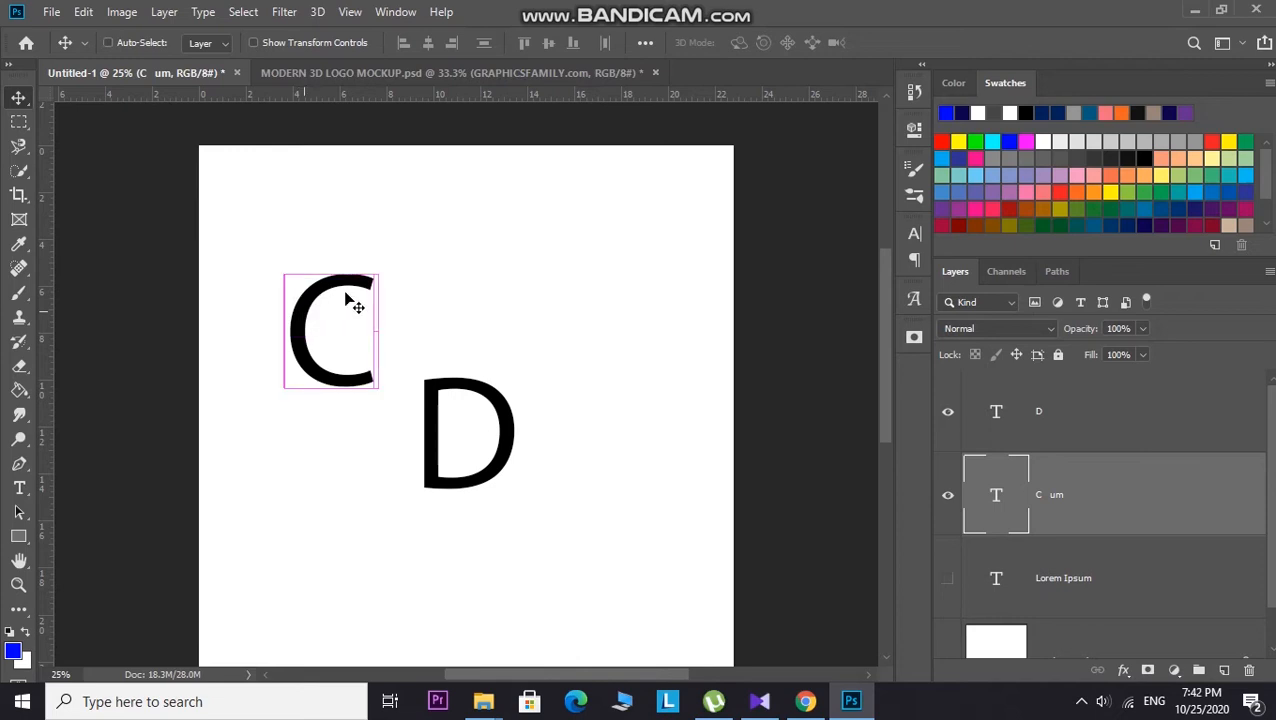
key("ctrl+t")
left_click_drag(447, 425, 548, 534)
left_click_drag(352, 318, 527, 363)
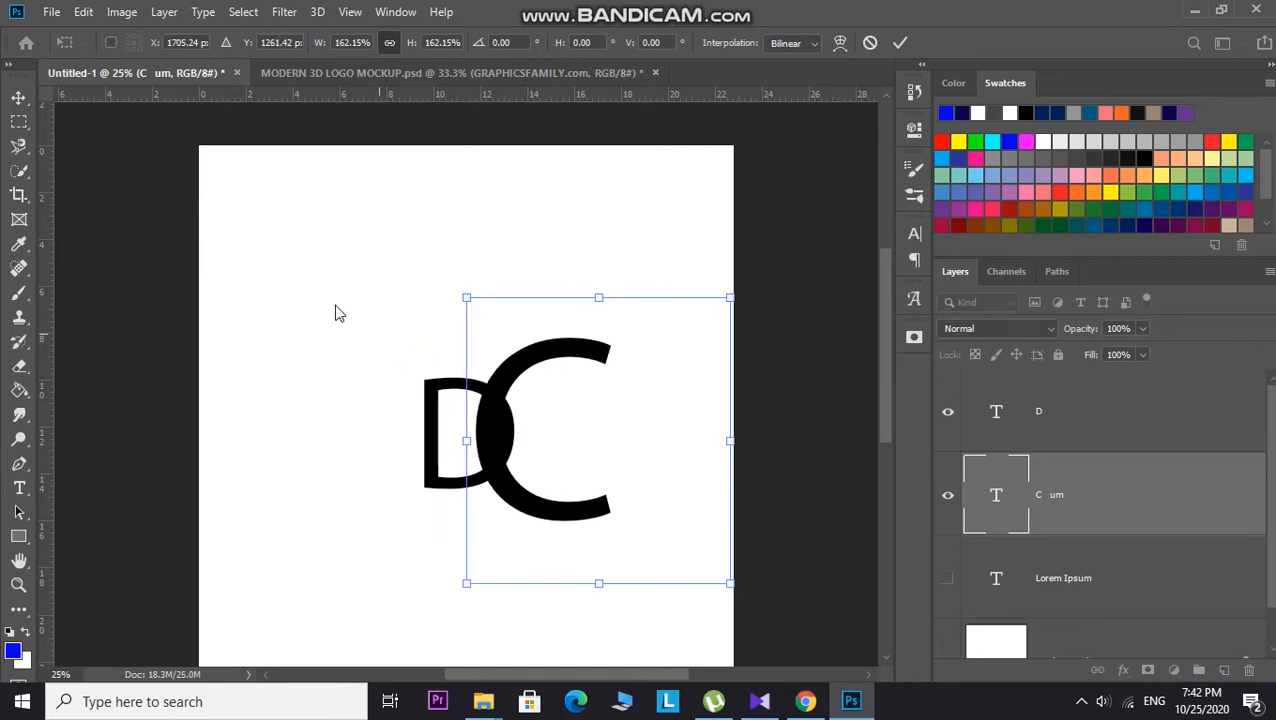
left_click(306, 295)
Step: Enlarge the D with Free Transform and position it so it overlaps the C's left side
left_click_drag(430, 392, 366, 362)
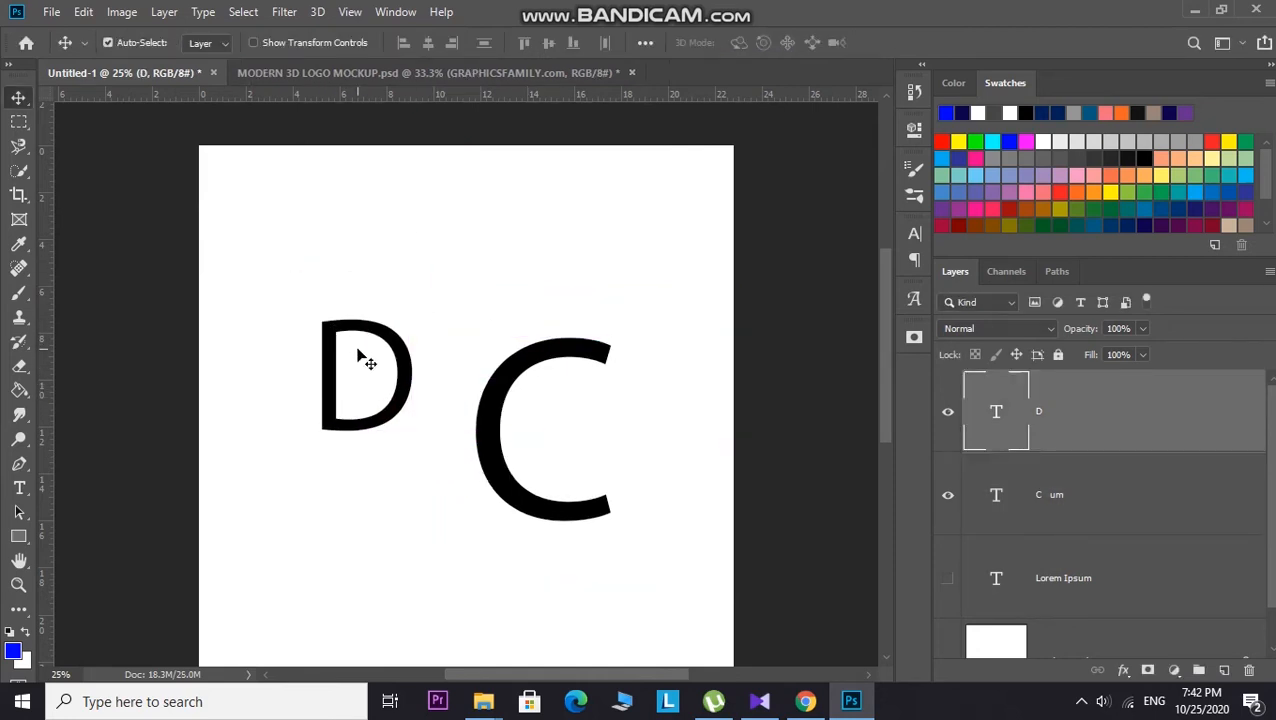
key("ctrl+t")
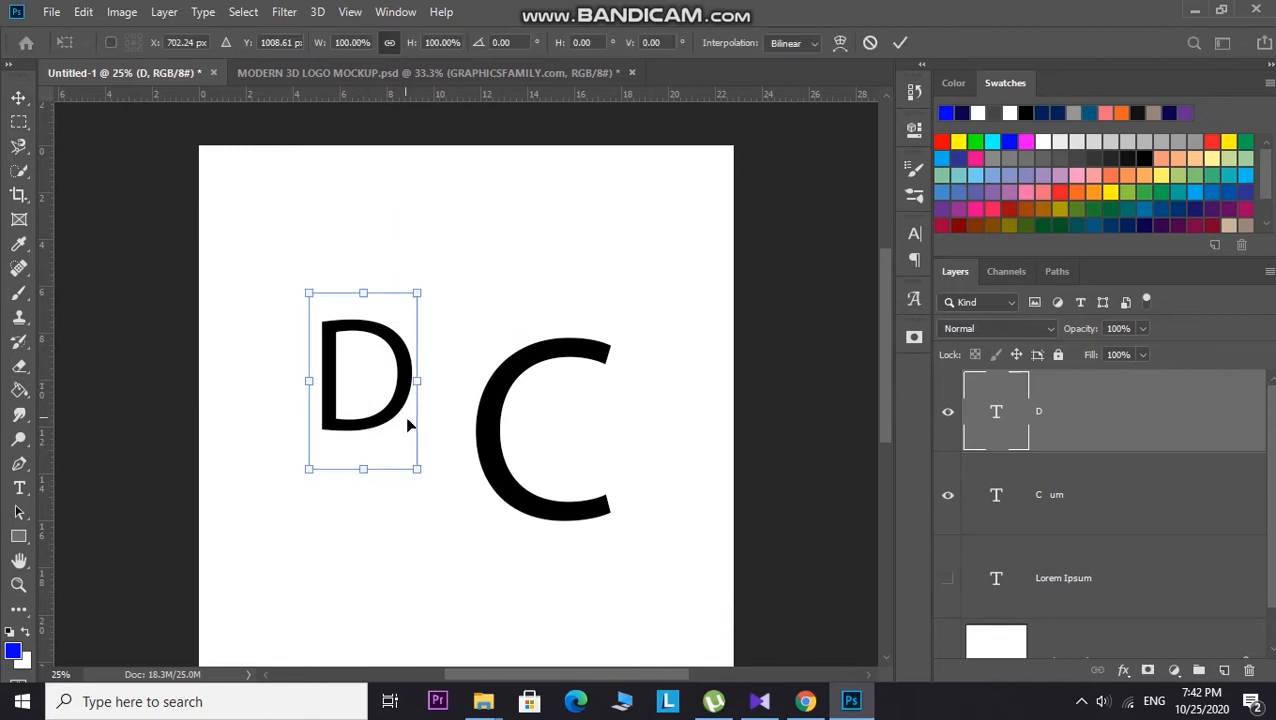
left_click_drag(418, 467, 515, 549)
left_click_drag(446, 478, 424, 464)
left_click(604, 174)
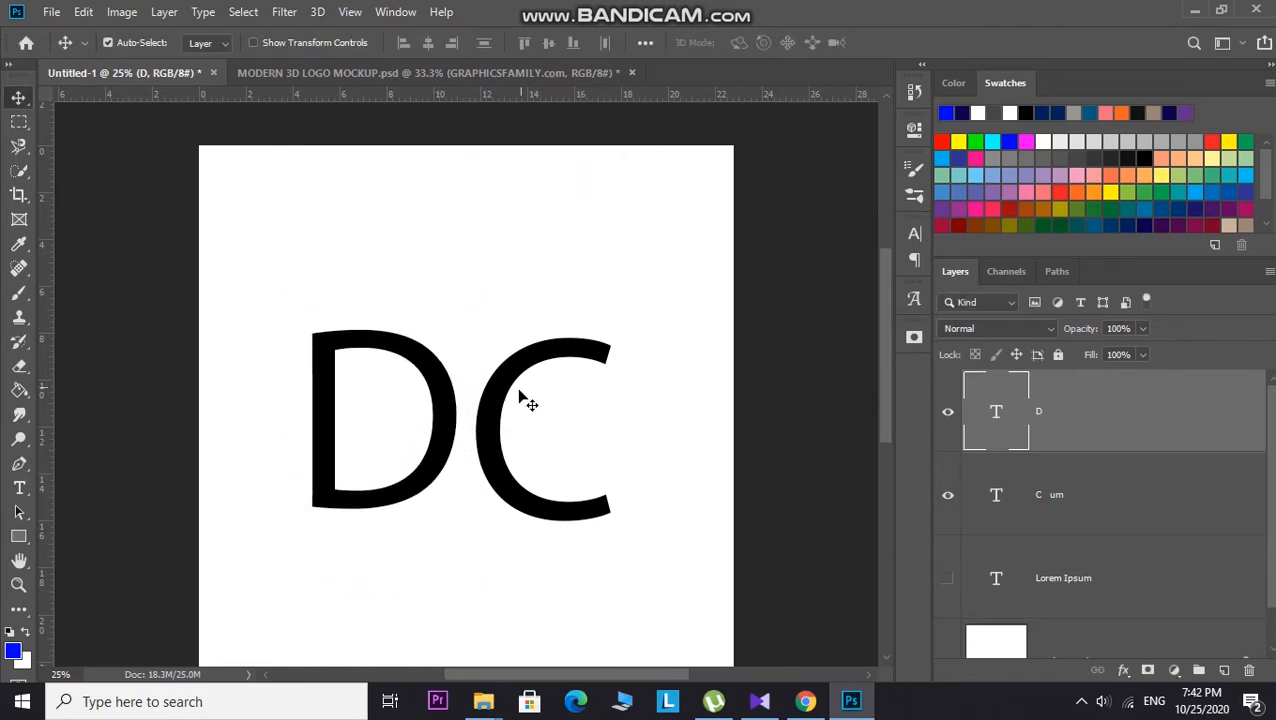
left_click_drag(495, 435, 413, 415)
left_click(652, 380)
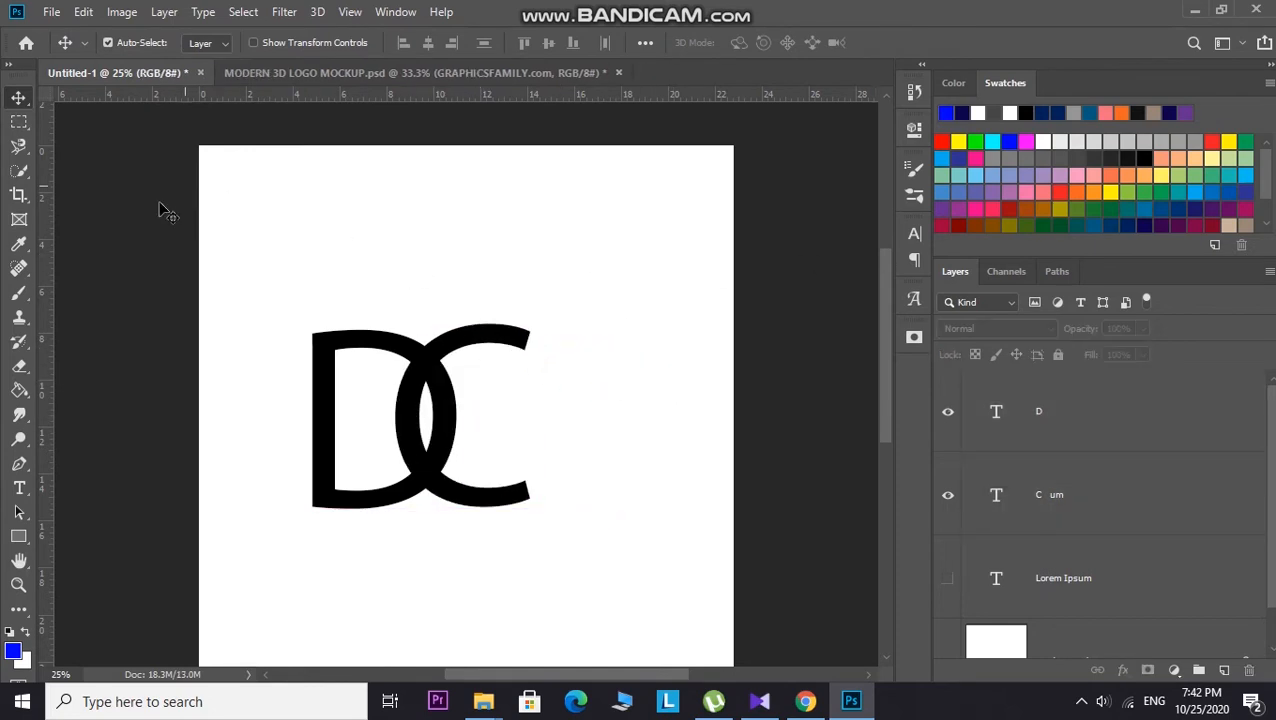
Step: Try to fill the letter with blue using the Paint Bucket tool without a layer selected
left_click(20, 392)
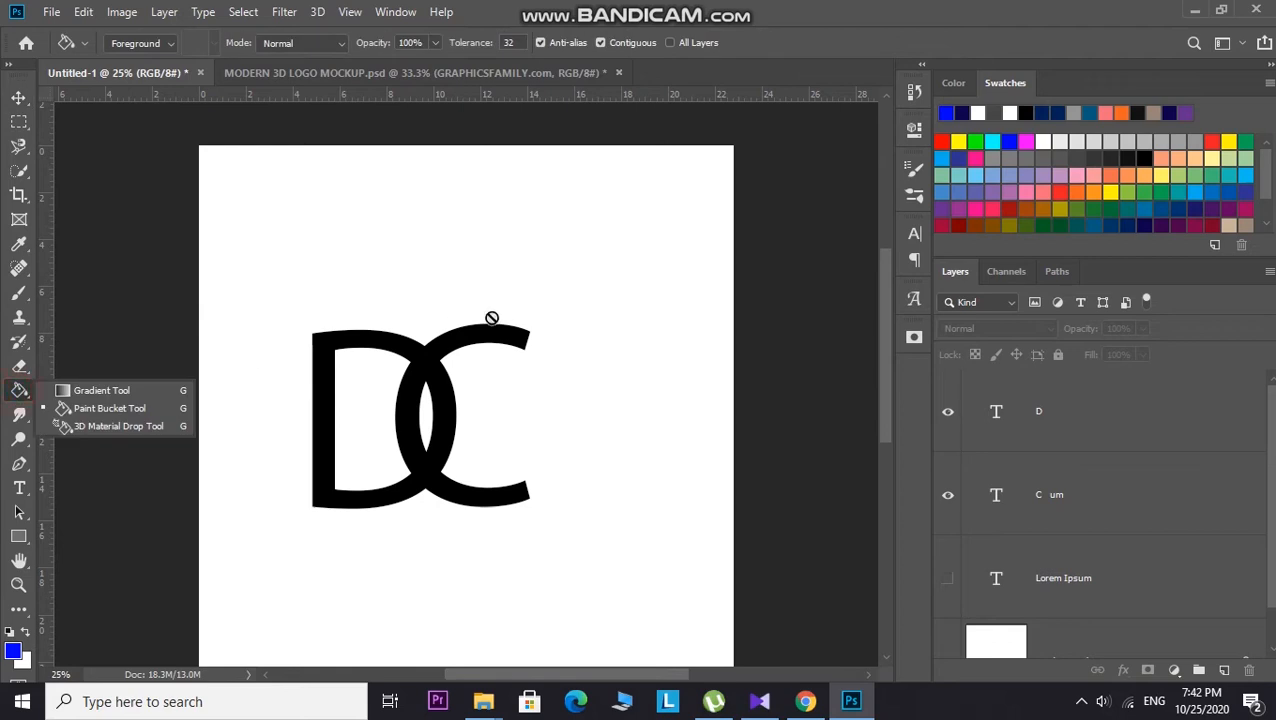
left_click(143, 408)
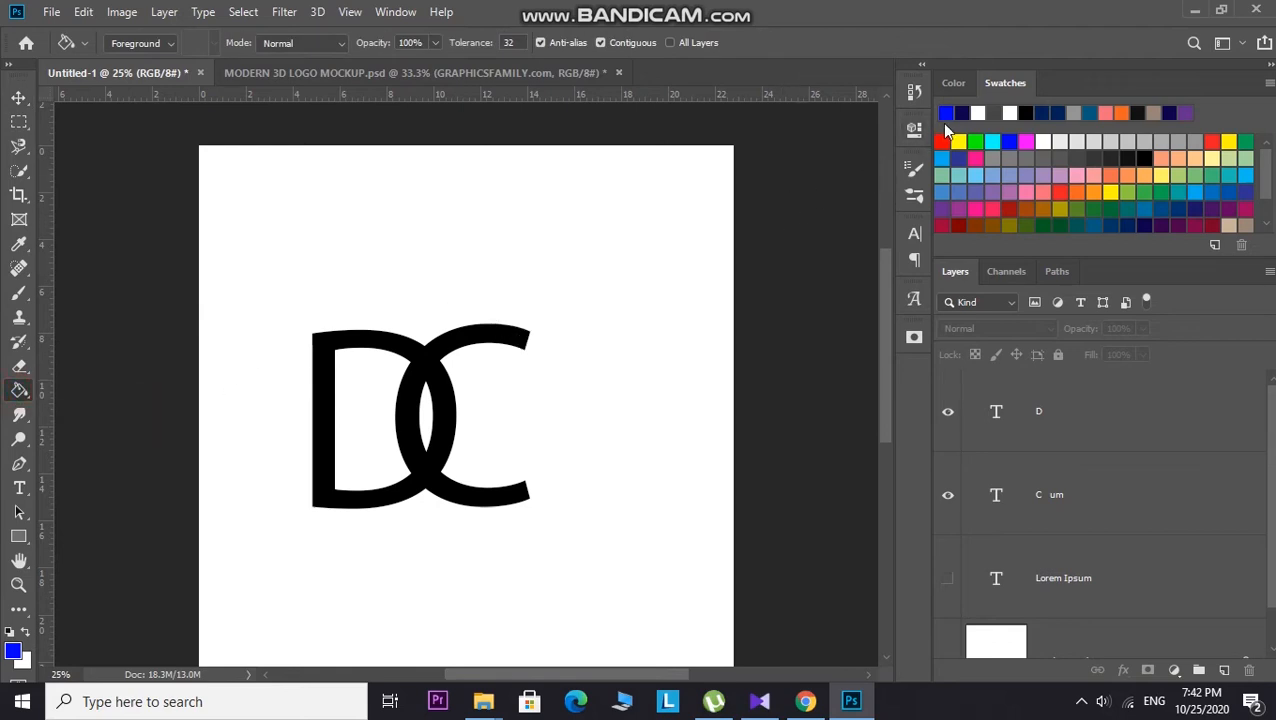
left_click(471, 348)
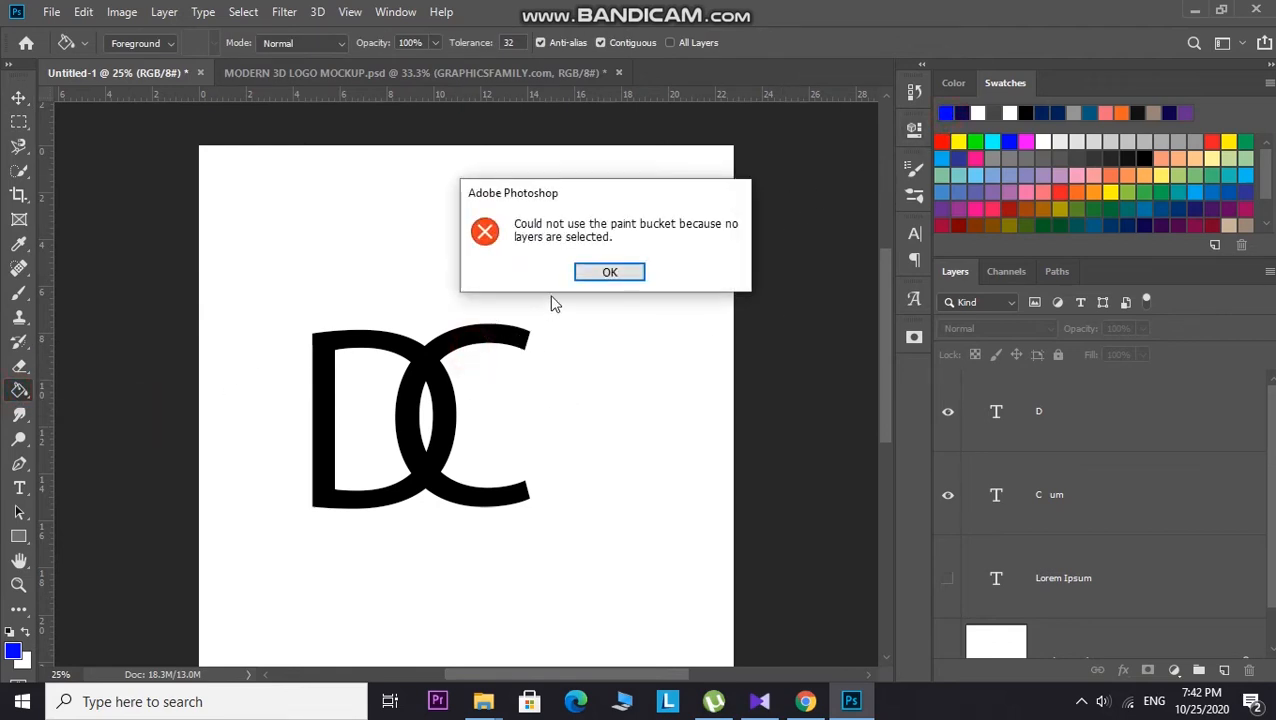
left_click(598, 274)
left_click(507, 338)
left_click(604, 273)
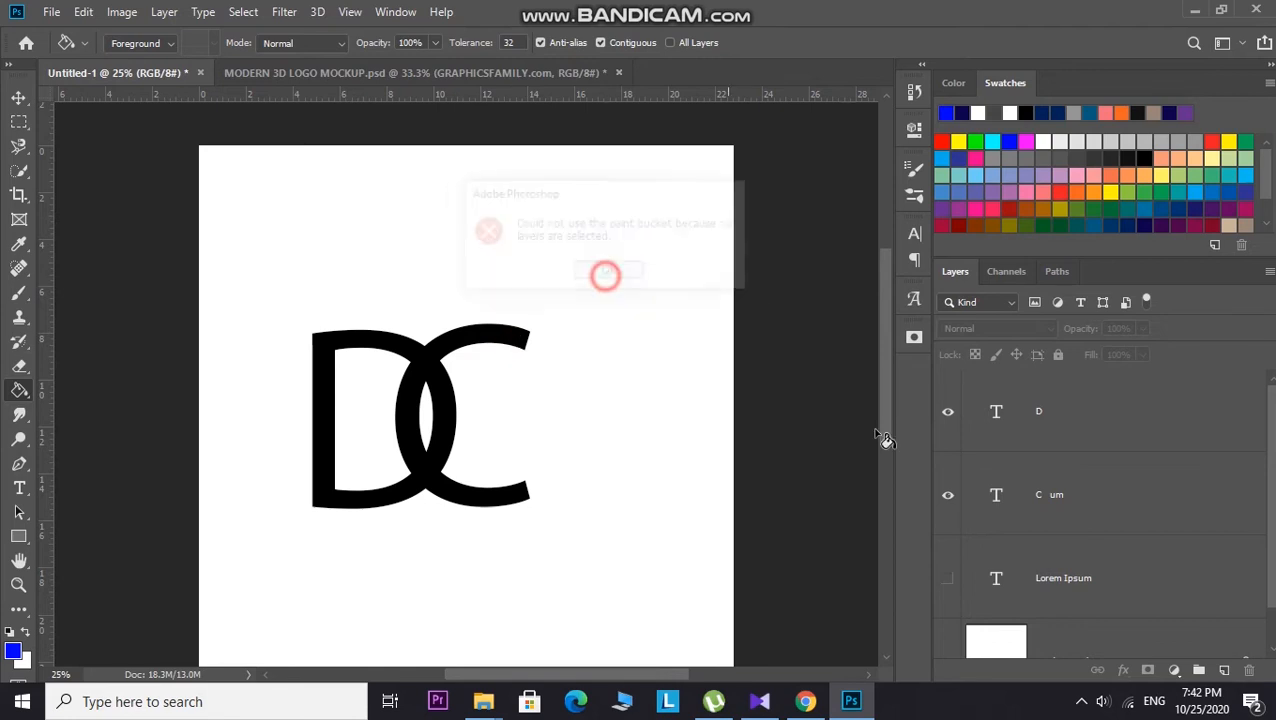
Step: Select and rasterize the C layer, then fill the C letter with blue
left_click(1002, 496)
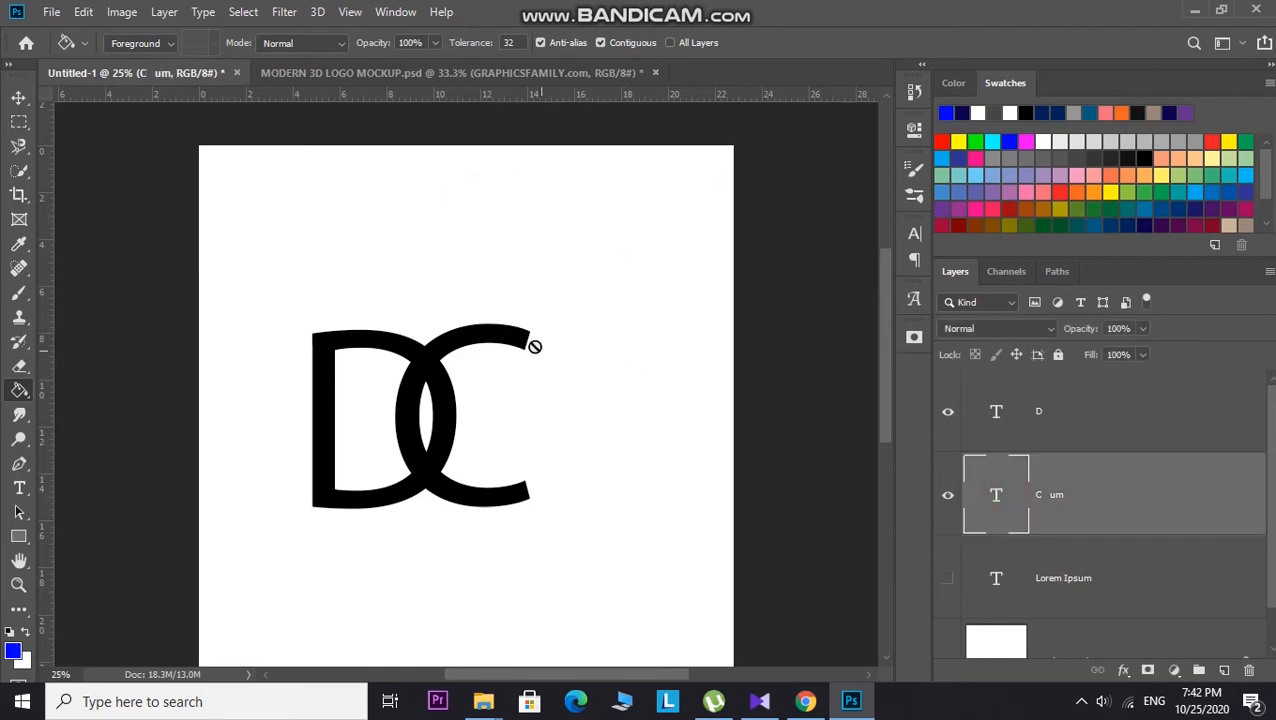
left_click(537, 347)
left_click(572, 286)
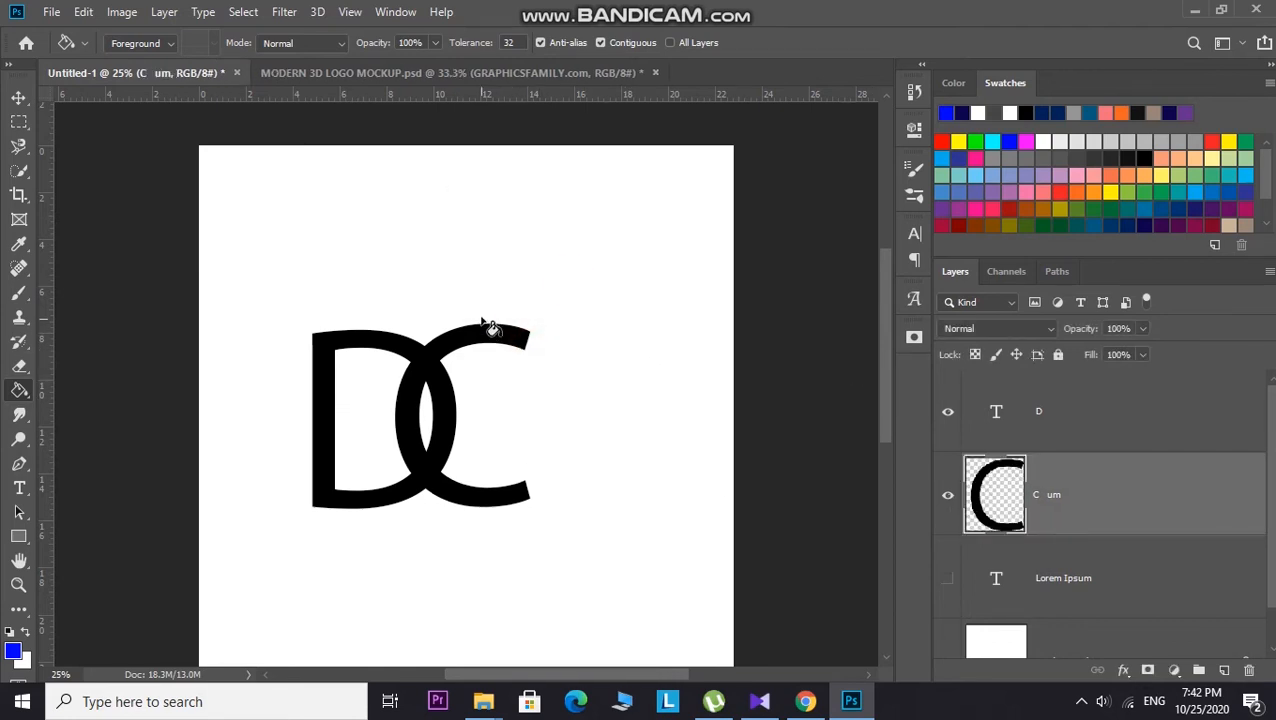
left_click(482, 323)
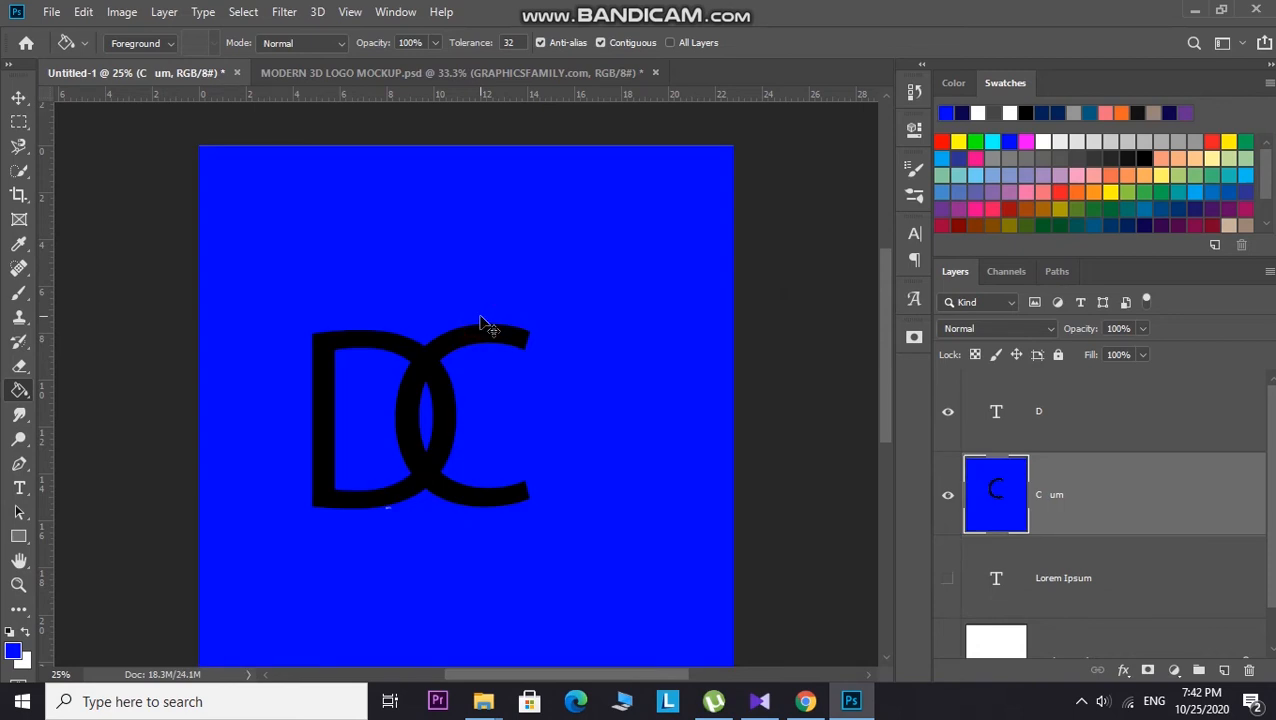
key("ctrl+z")
left_click(484, 334)
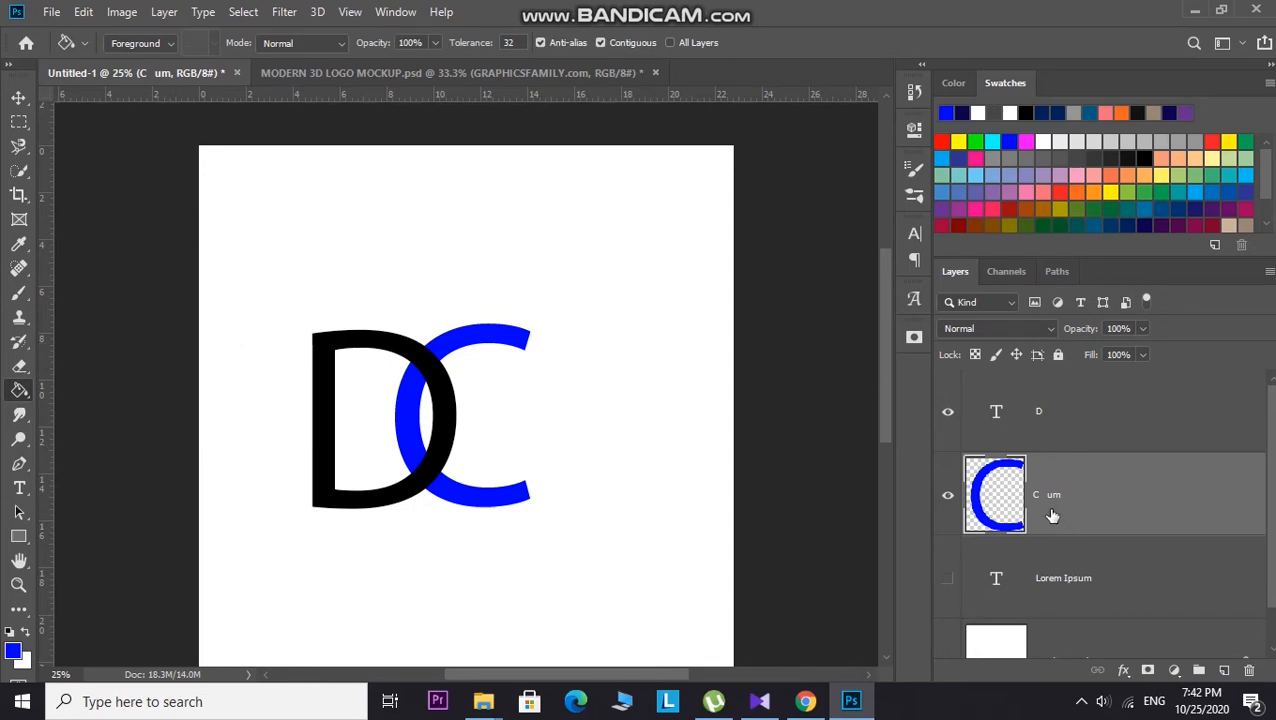
Step: Duplicate the blue C layer and choose green as the foreground colour
key("ctrl+j")
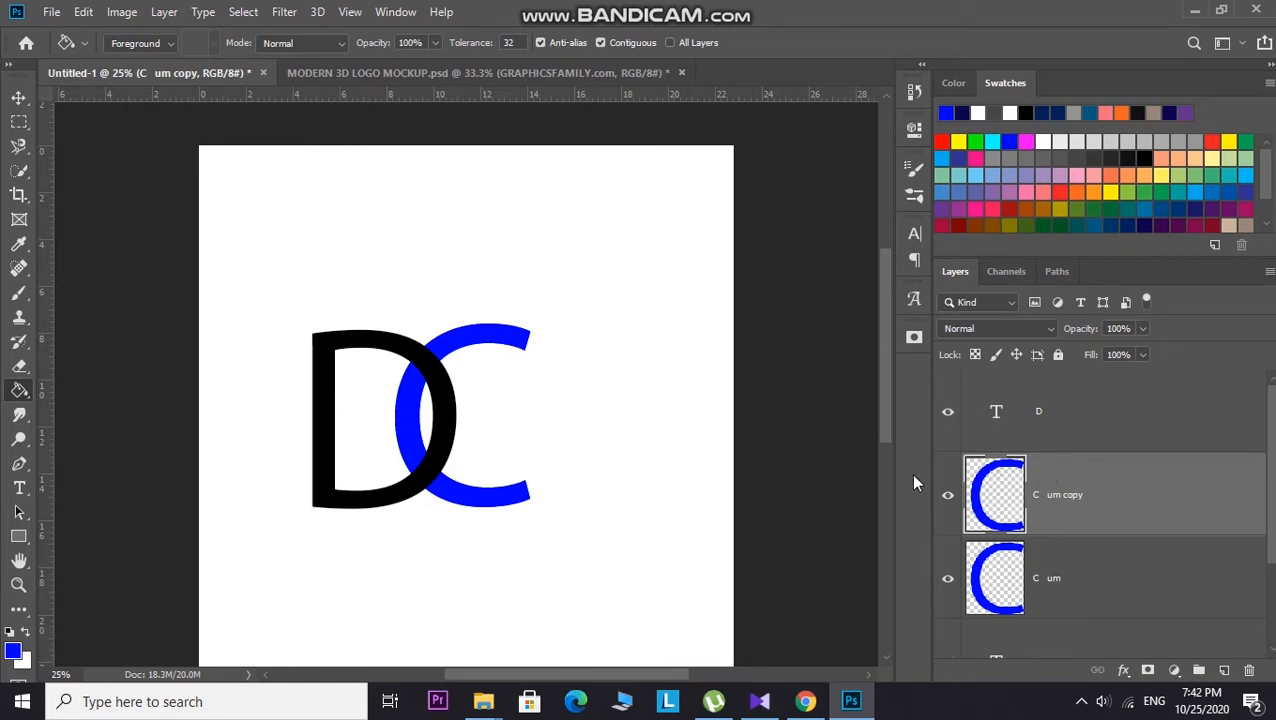
left_click(977, 140)
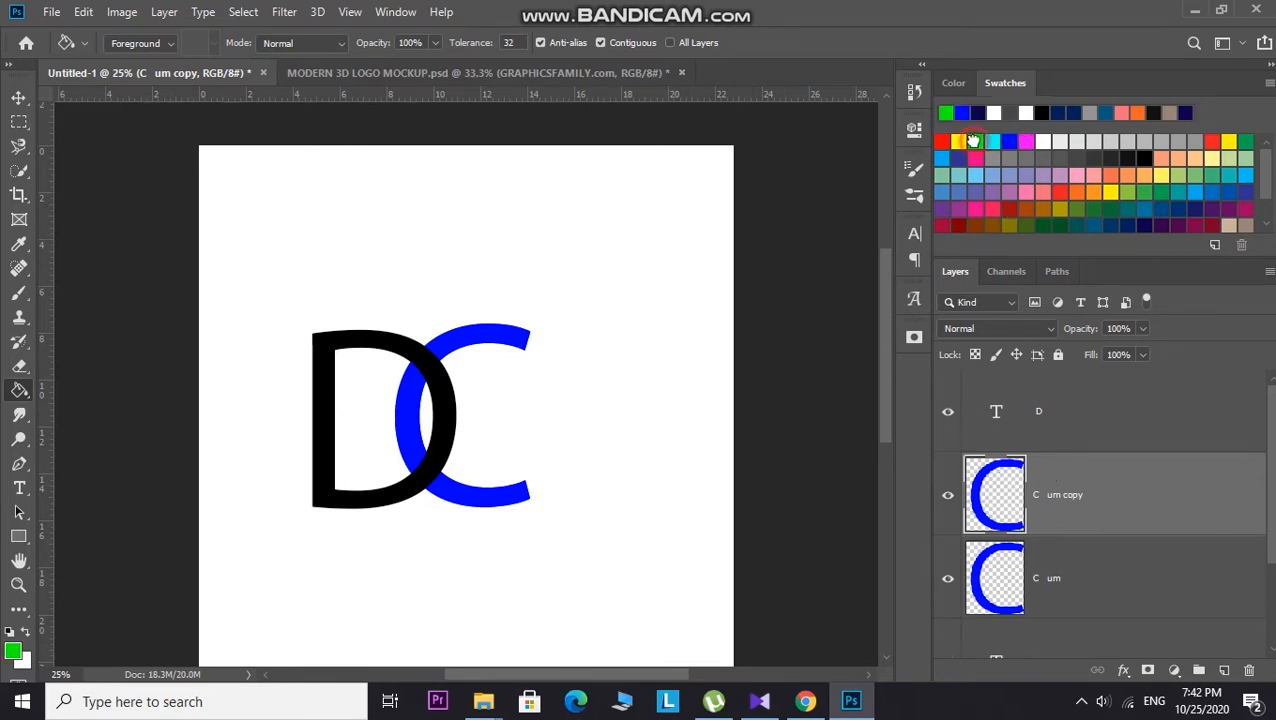
left_click(484, 327)
key("ctrl+z")
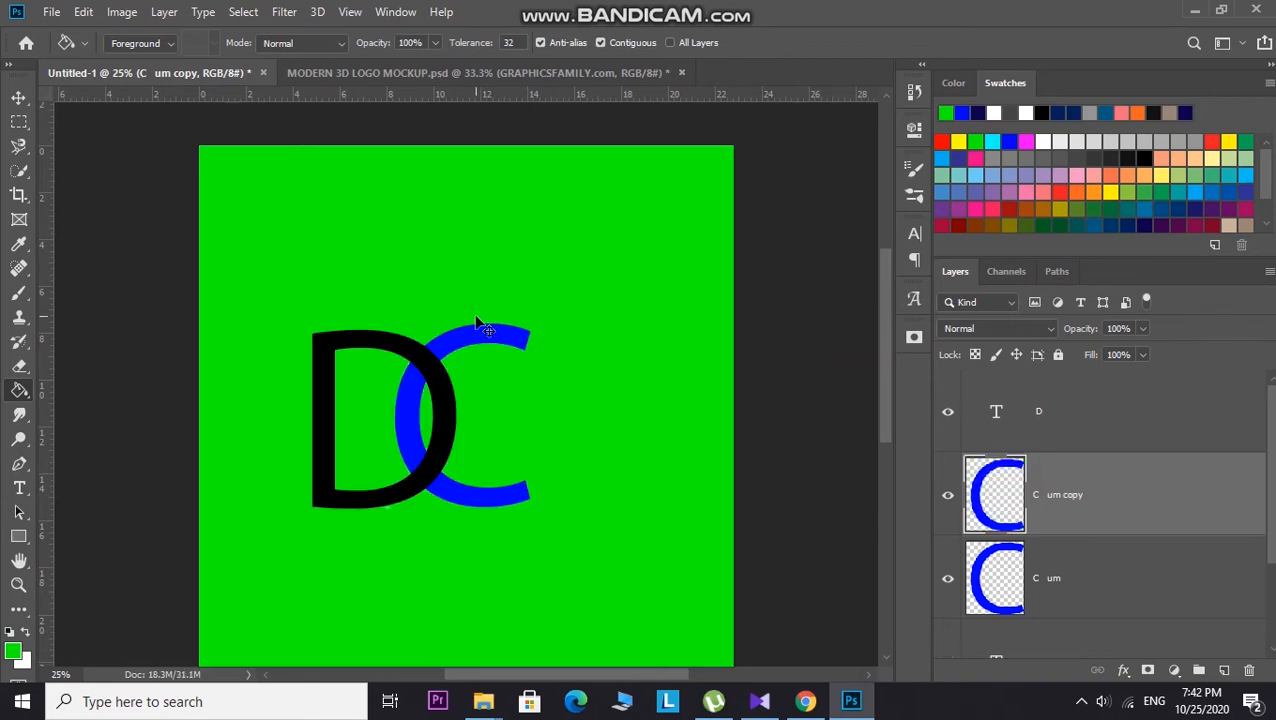
left_click(484, 323)
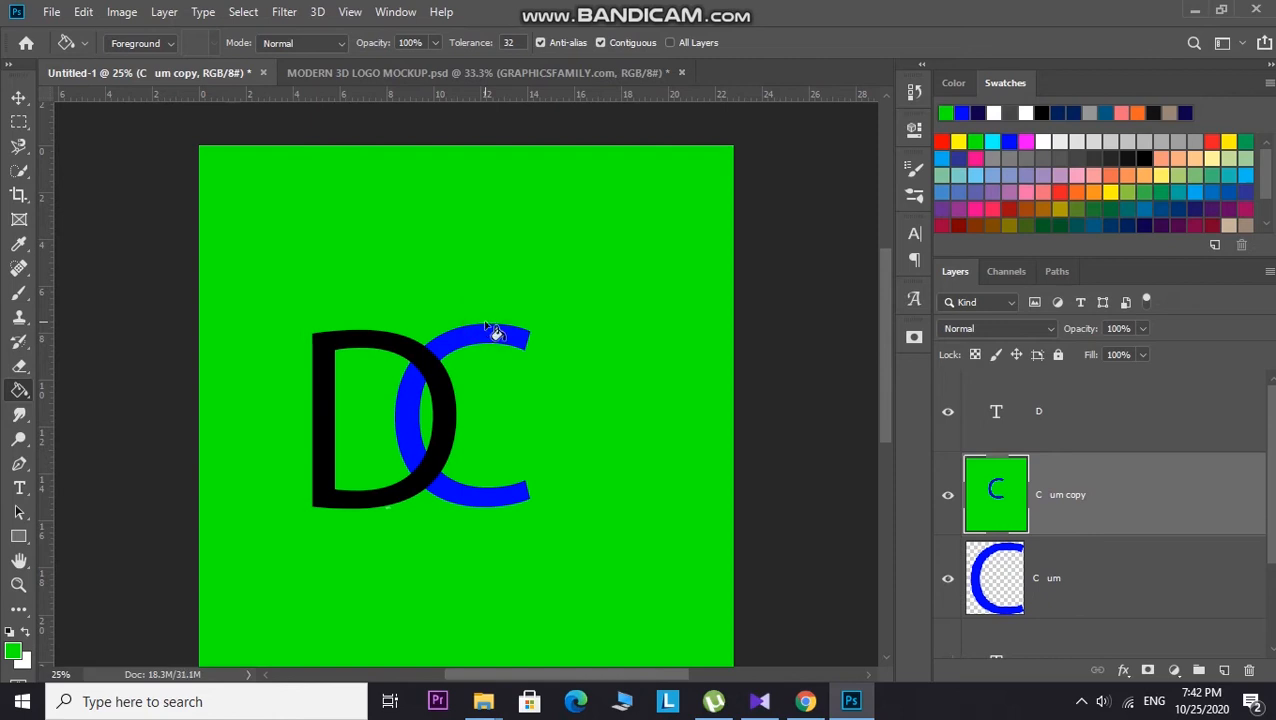
key("z")
key("ctrl+z")
Step: Fill the duplicated C letter with green using the Paint Bucket
left_click_drag(522, 330, 538, 217)
scroll(538, 215, "up", 3)
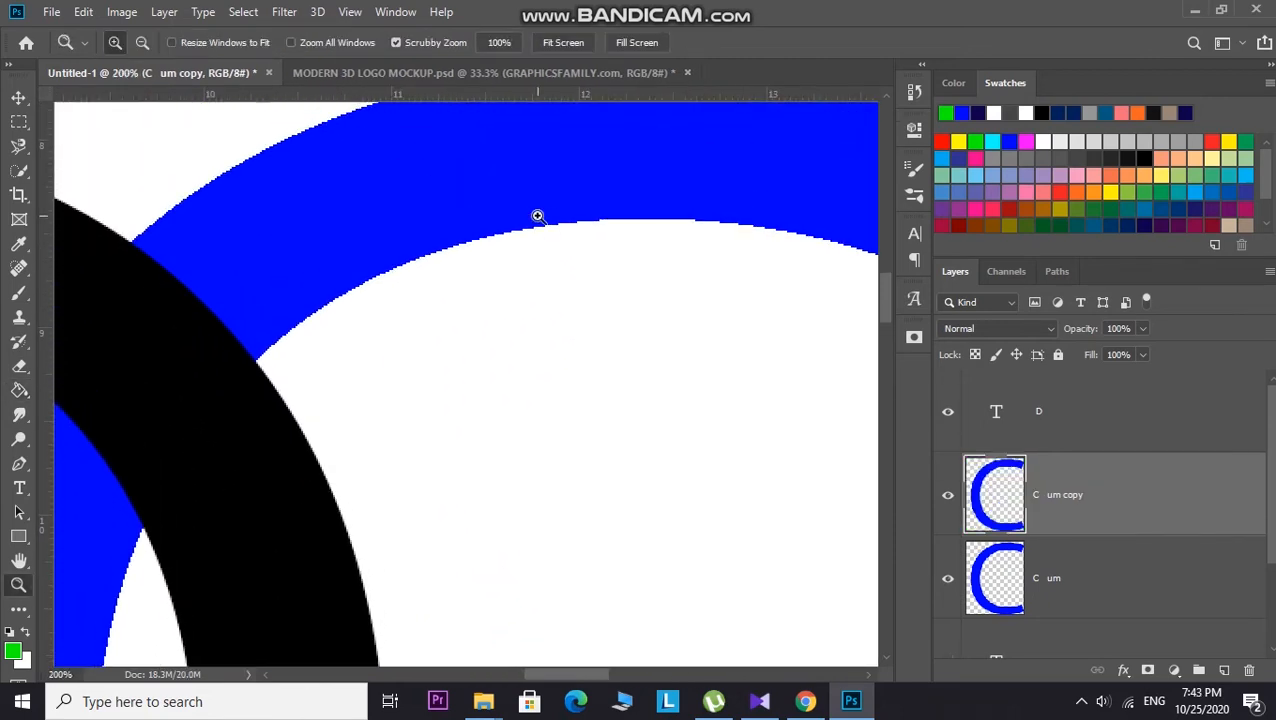
left_click(19, 390)
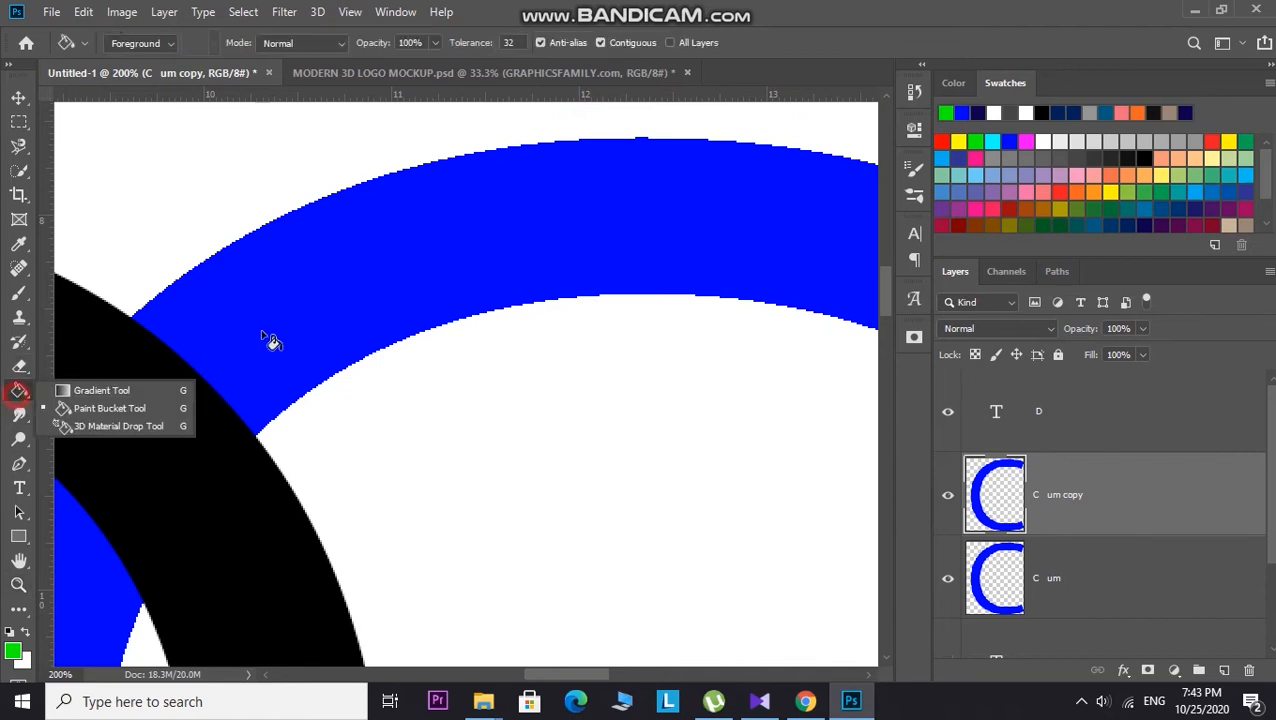
left_click(442, 290)
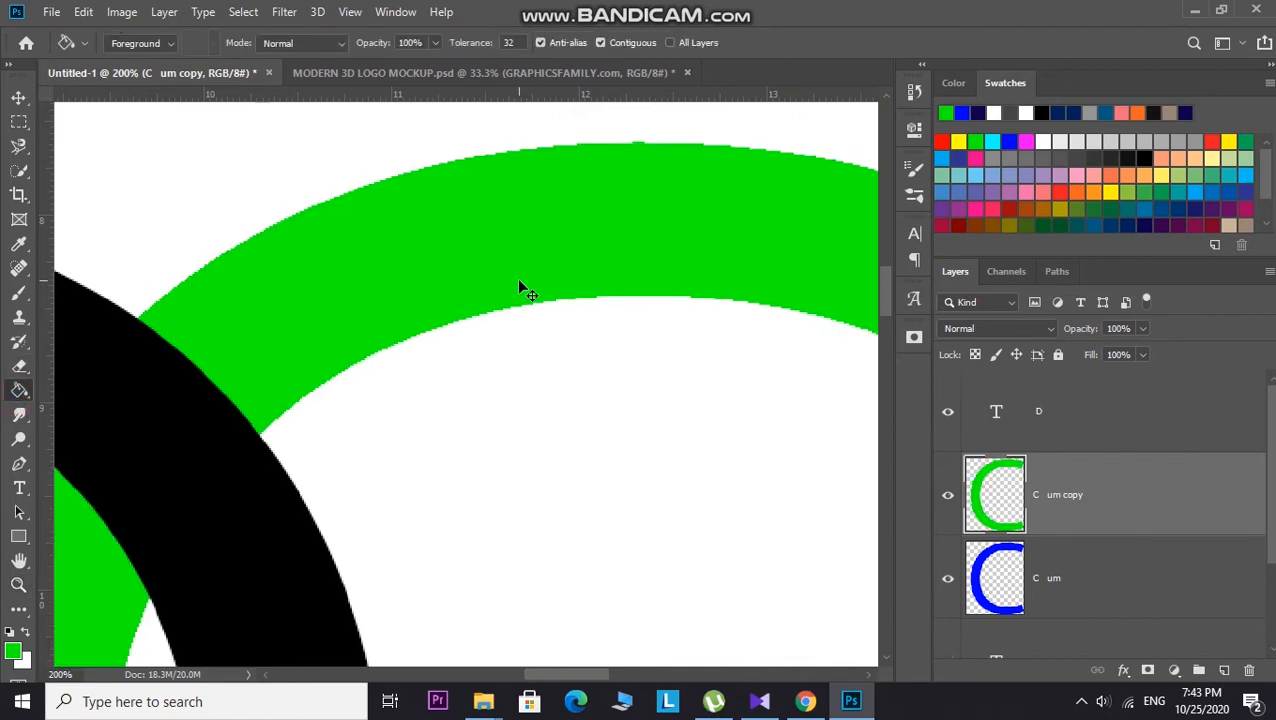
Step: Move the green C copy layer above the D layer
scroll(516, 278, "down", 3)
scroll(476, 334, "down", 2)
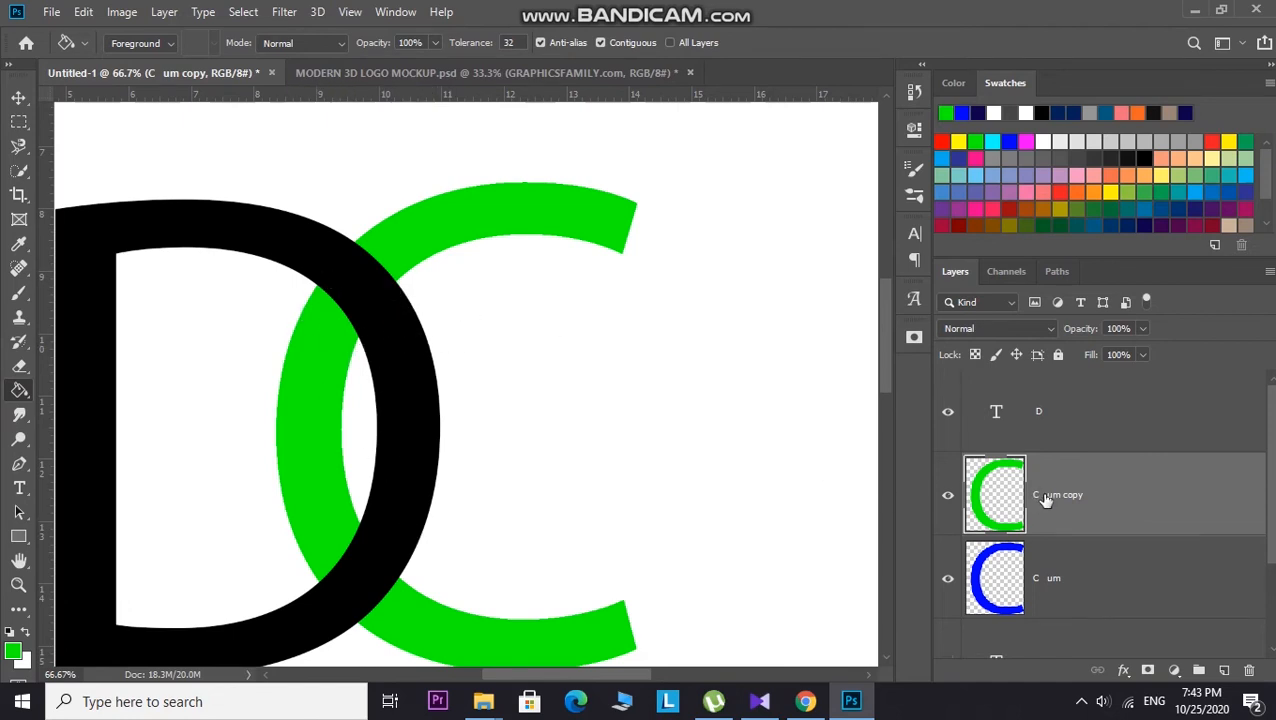
left_click_drag(1047, 500, 1031, 396)
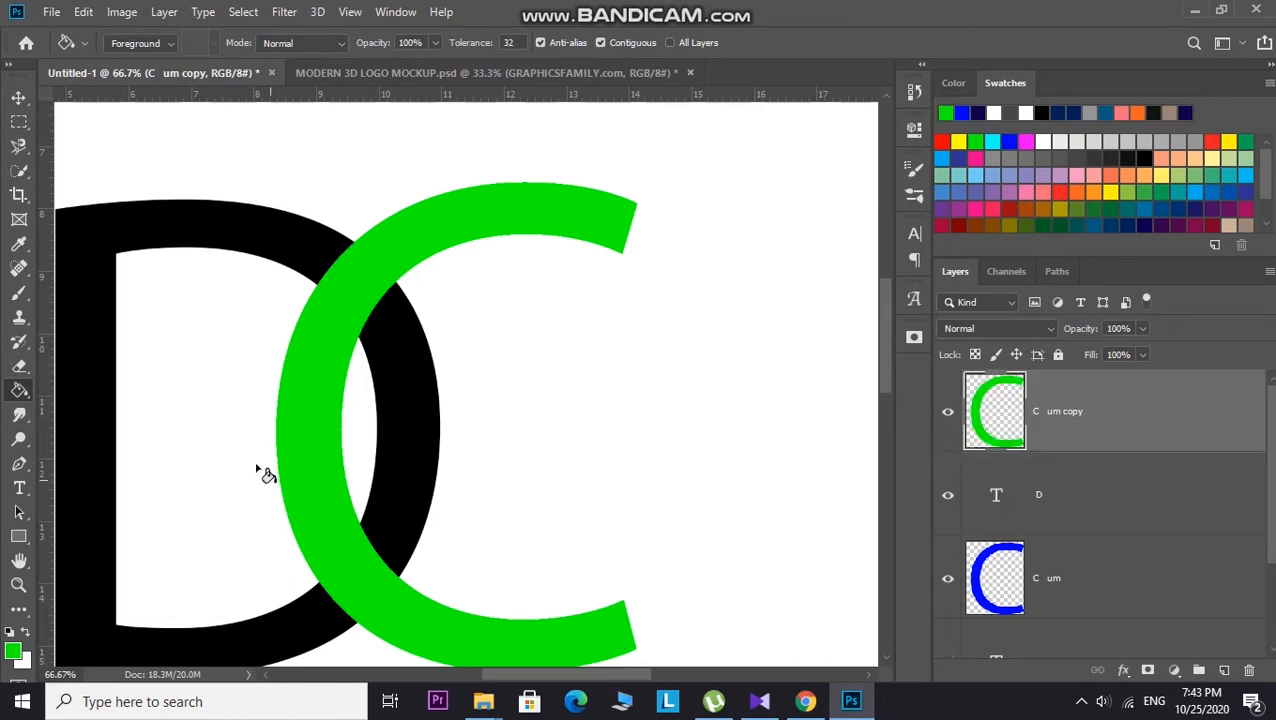
Step: Erase the lower arc of the green C with a 300 px hard round Eraser
left_click(19, 366)
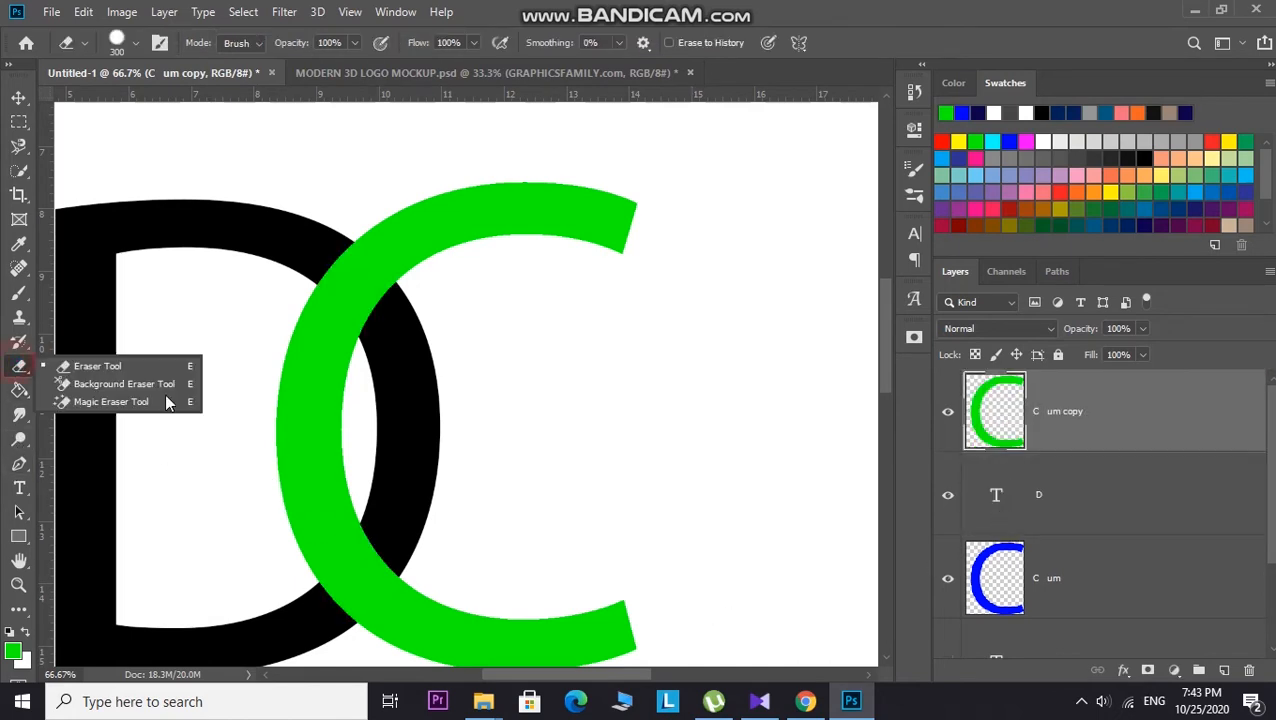
left_click(147, 369)
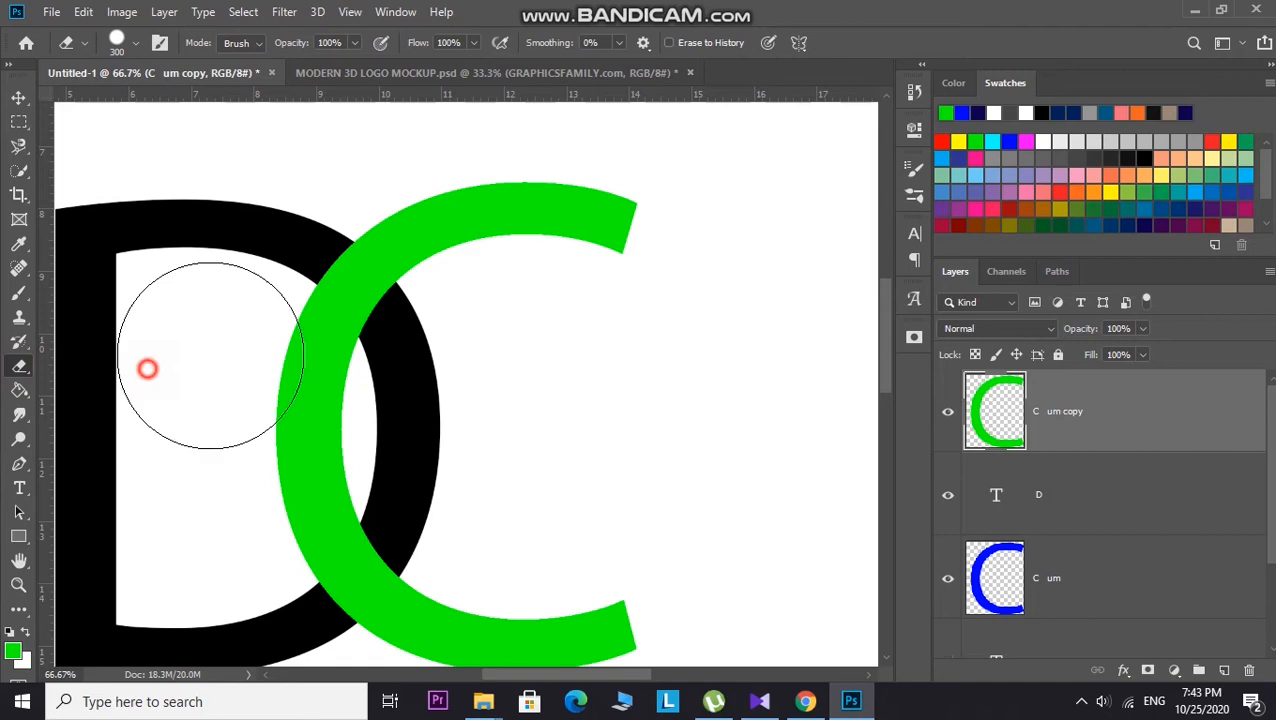
left_click(135, 43)
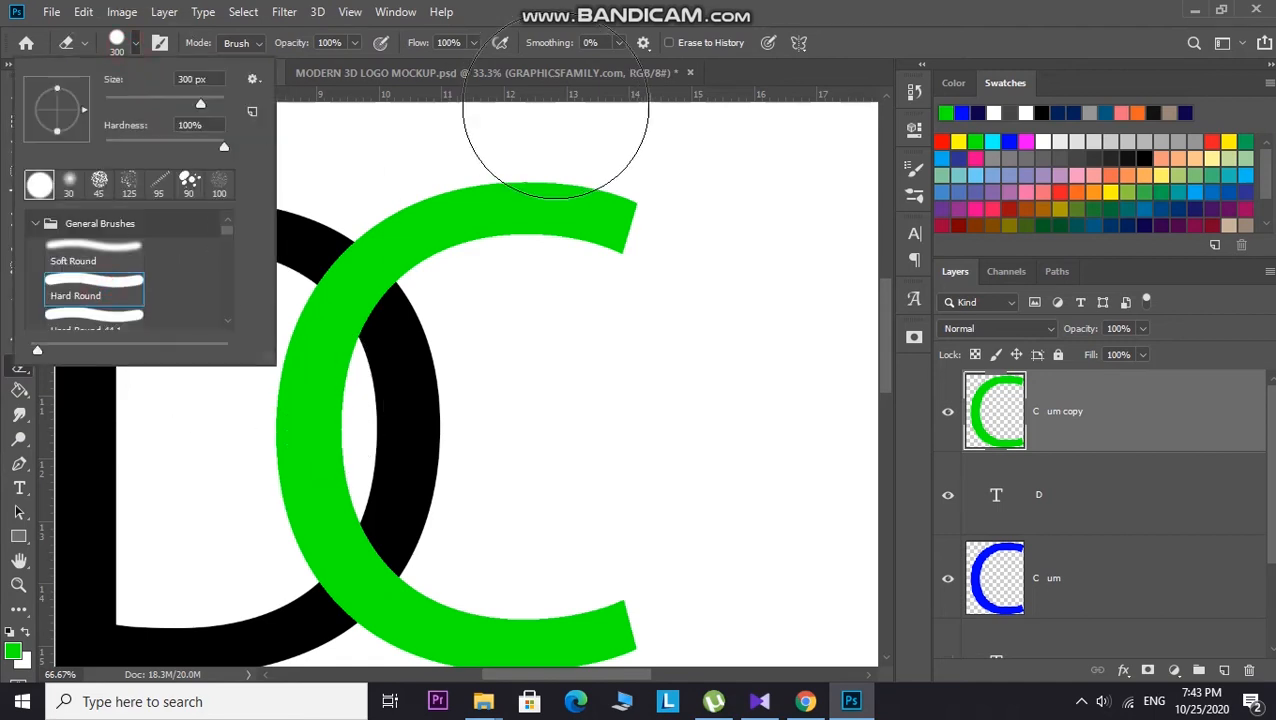
left_click(820, 385)
scroll(420, 490, "down", 2)
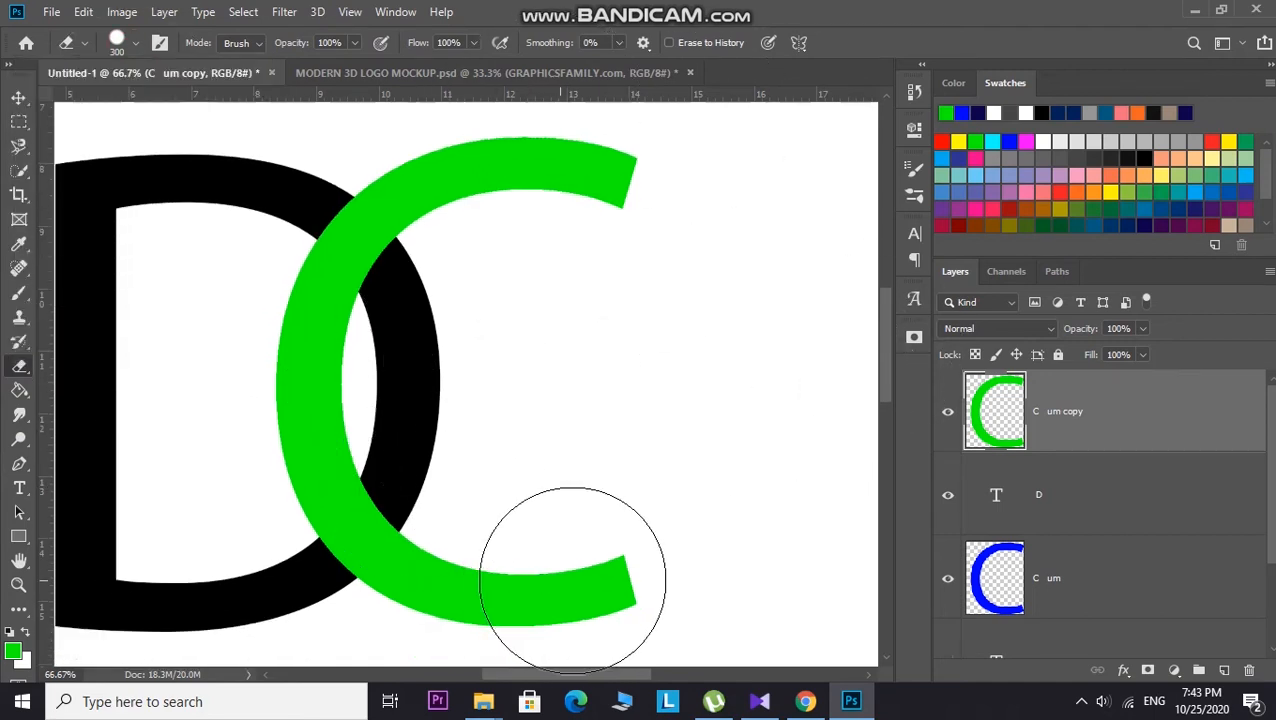
mouse_move(590, 584)
left_mouse_down()
mouse_move(513, 605)
mouse_move(399, 598)
left_mouse_up()
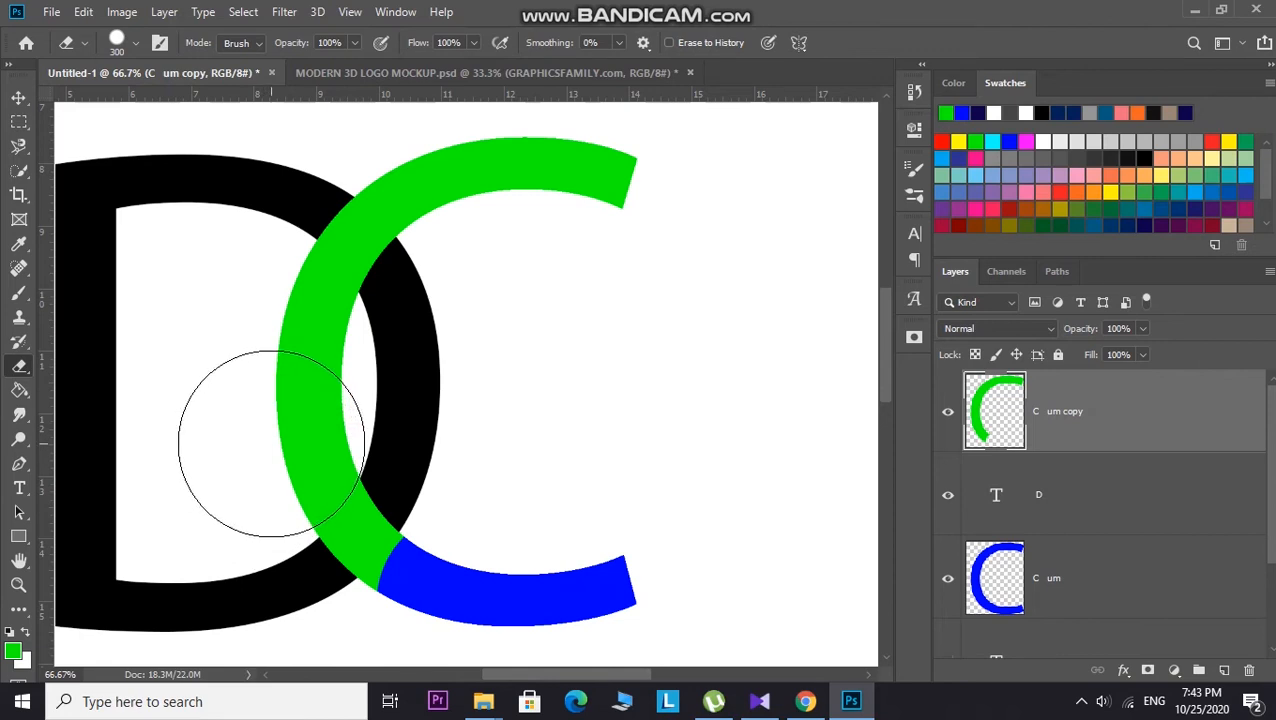
Step: Erase the green C copy except the diamond where it crosses the D's lower stroke, using the 300 px Eraser
mouse_move(272, 445)
left_mouse_down()
mouse_move(271, 358)
mouse_move(276, 379)
mouse_move(285, 327)
mouse_move(390, 199)
mouse_move(600, 174)
left_mouse_up()
scroll(560, 470, "down", 2)
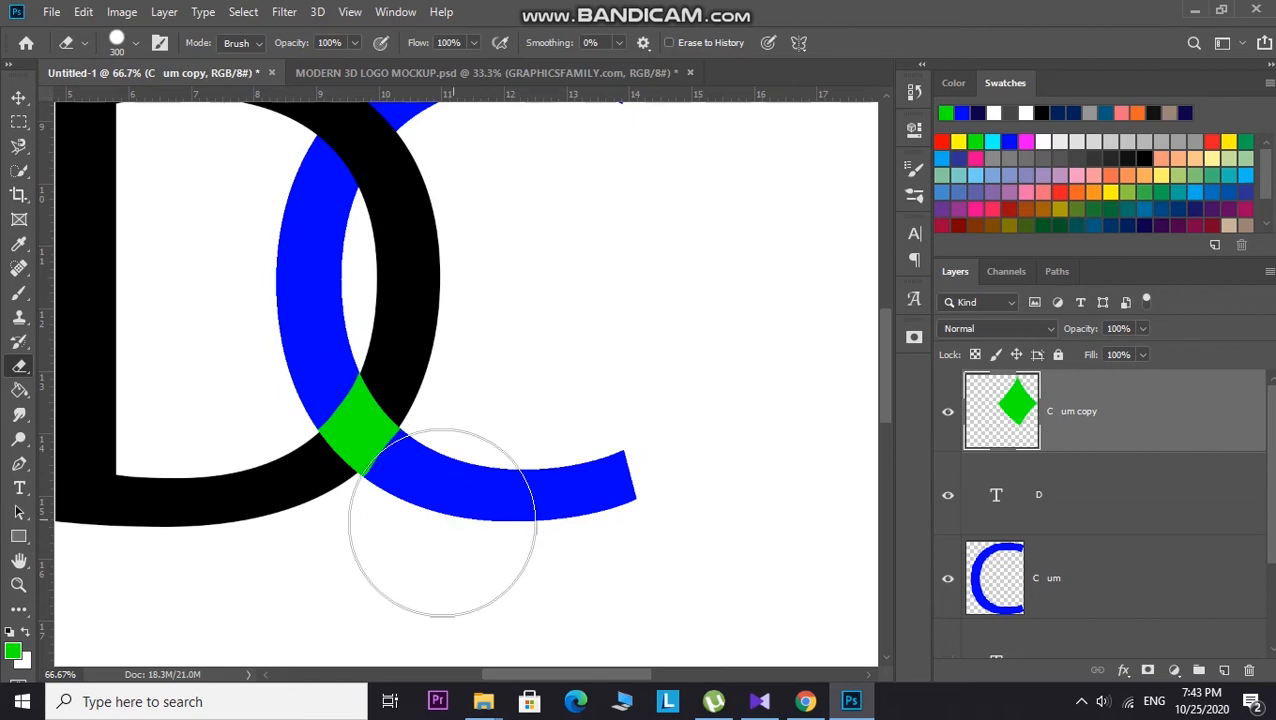
Step: Zoom in on the green diamond and examine its edges with the Eraser reduced to 50 px
scroll(441, 555, "up", 5)
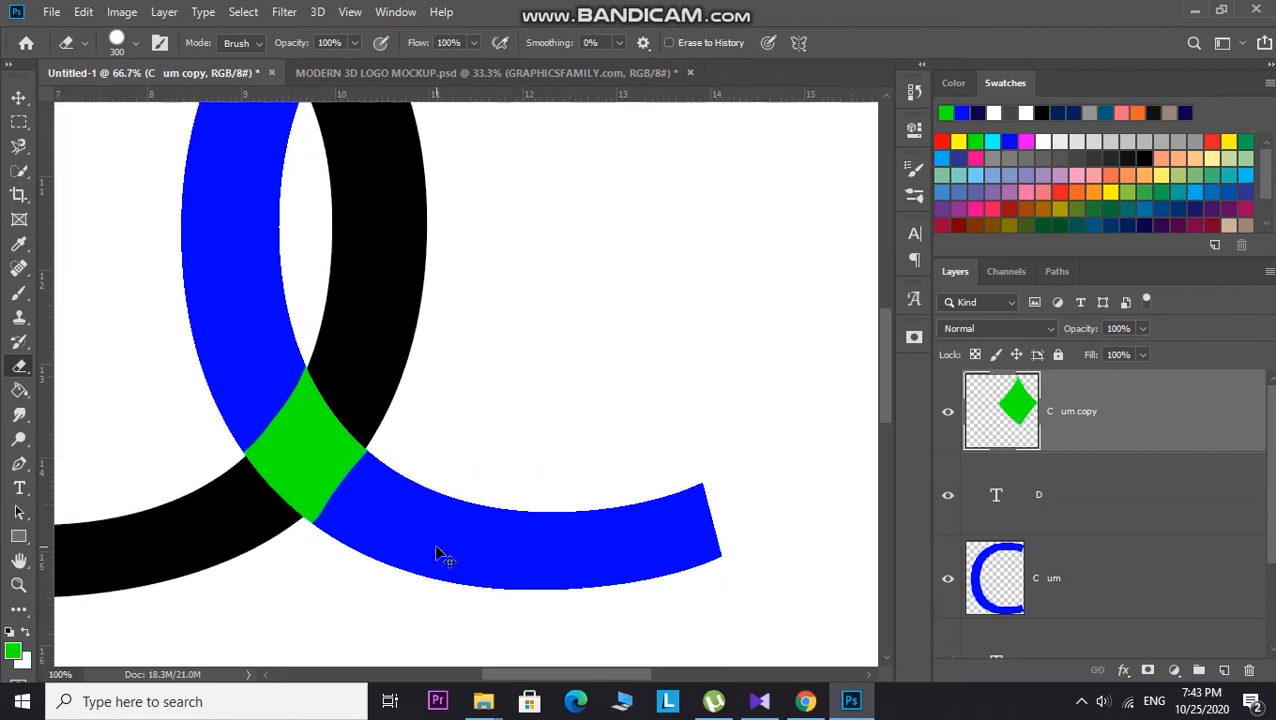
scroll(554, 472, "down", 5)
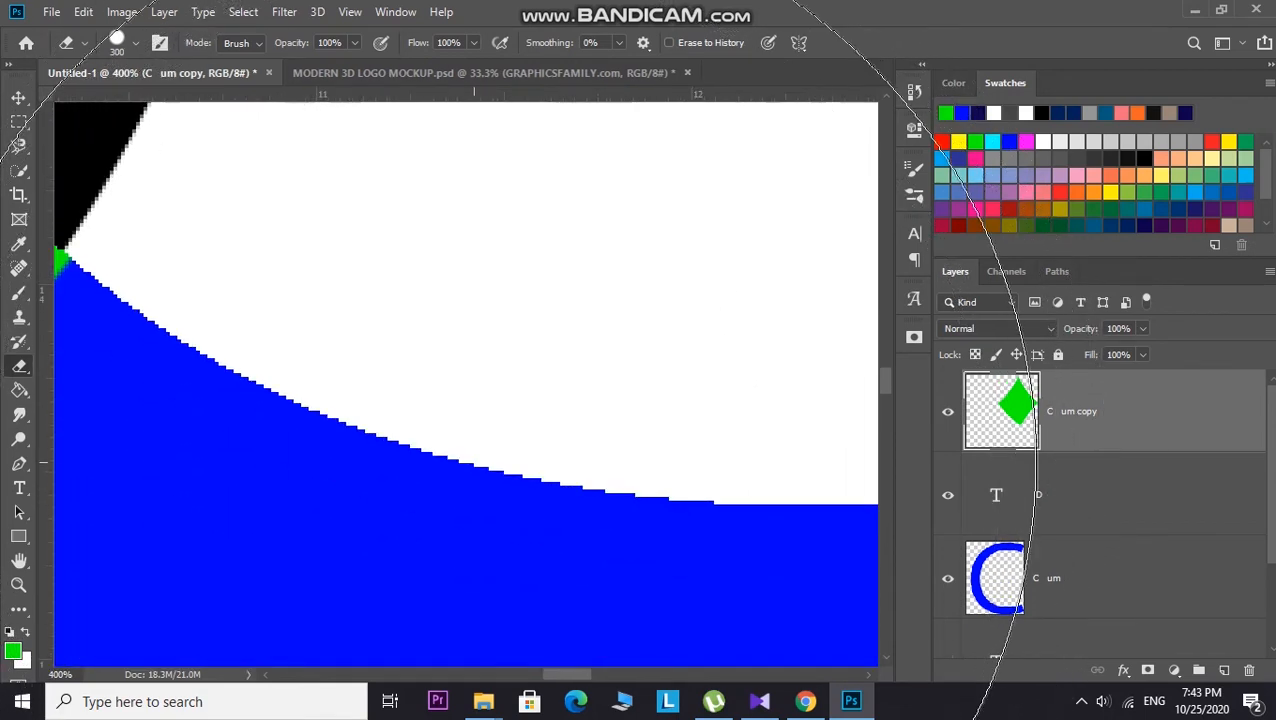
left_click_drag(346, 387, 753, 392)
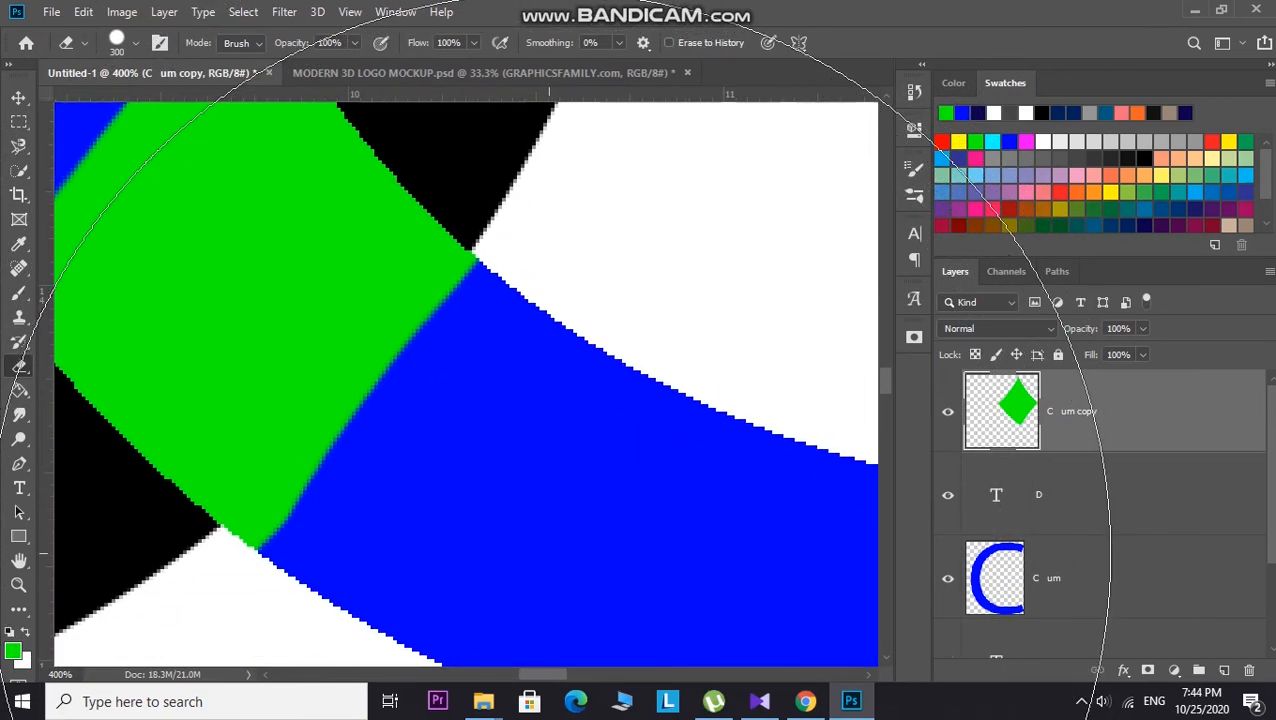
key("bracketleft")
key("bracketleft")
key("bracketleft")
key("bracketleft")
key("bracketleft")
key("bracketleft")
key("bracketleft")
key("bracketleft")
key("bracketleft")
key("bracketleft")
key("bracketleft")
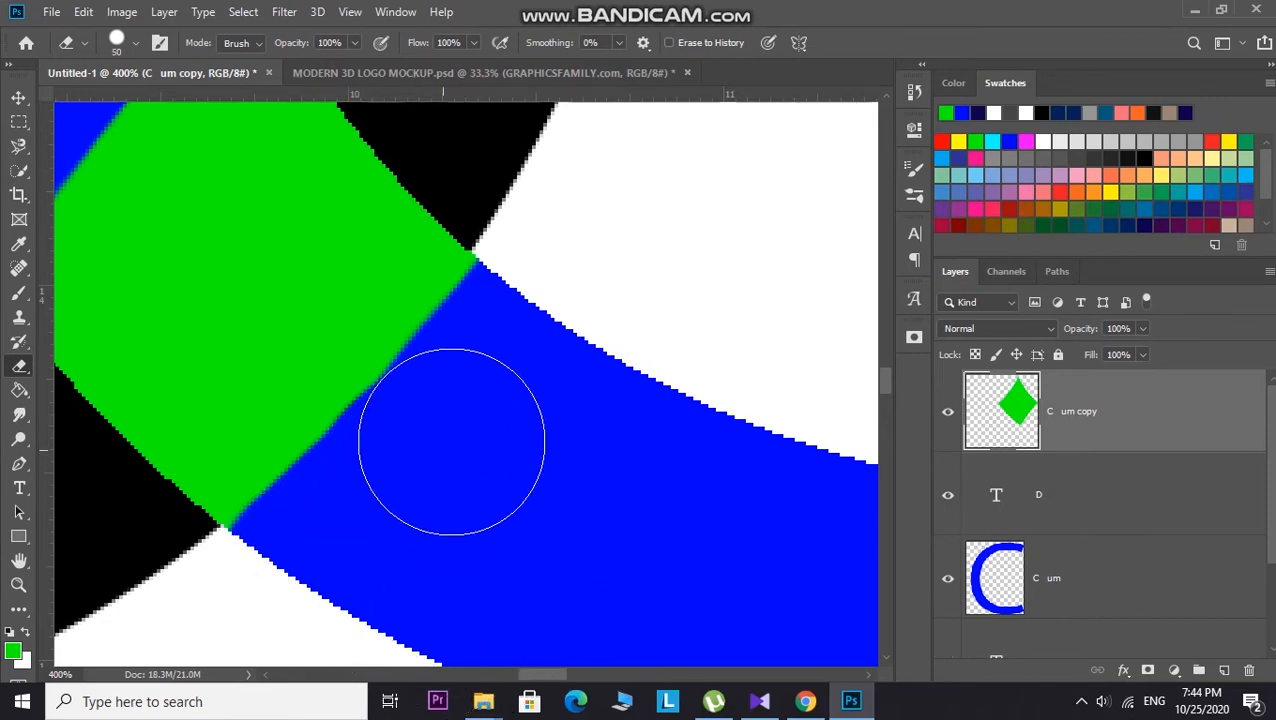
left_click(528, 334)
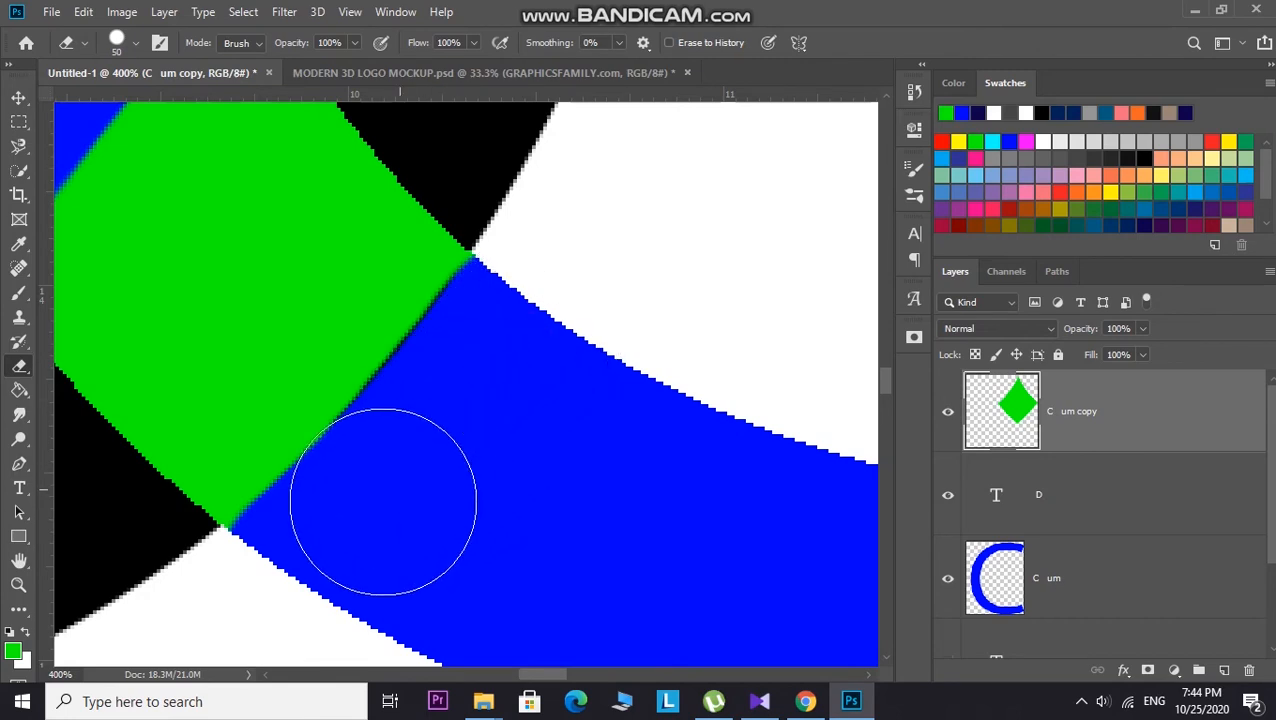
scroll(540, 515, "up", 4)
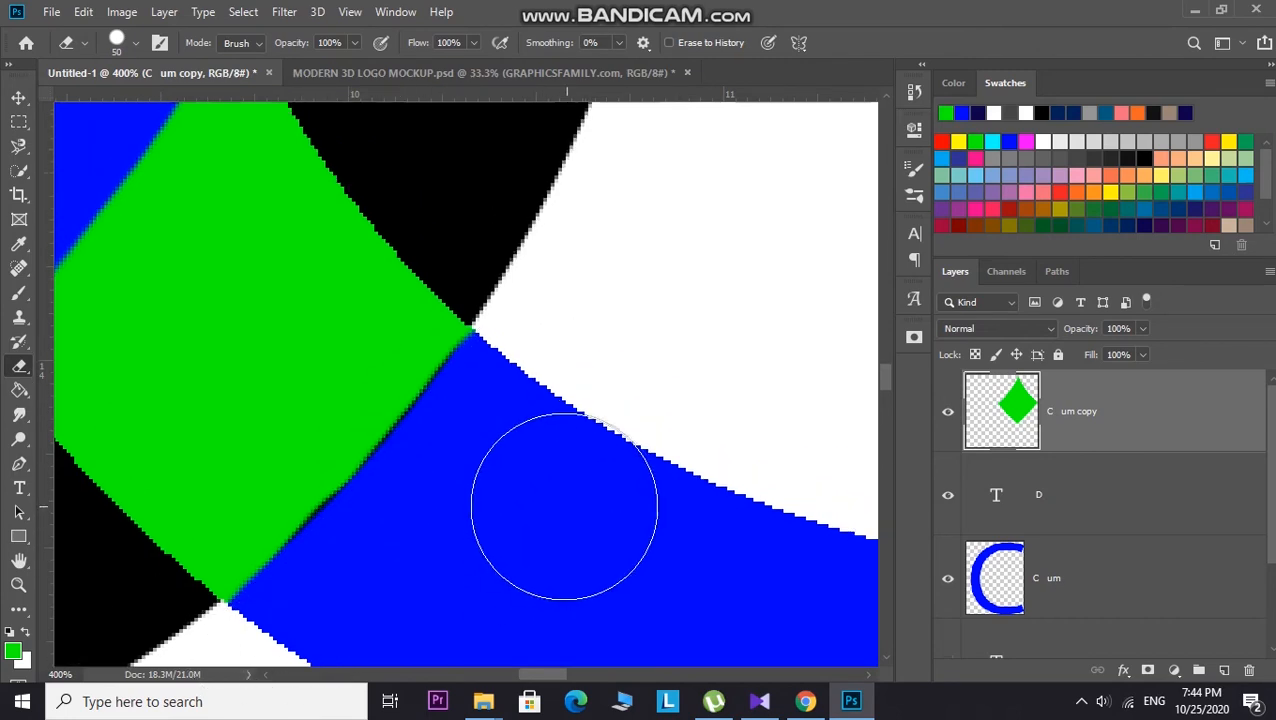
scroll(470, 285, "up", 2)
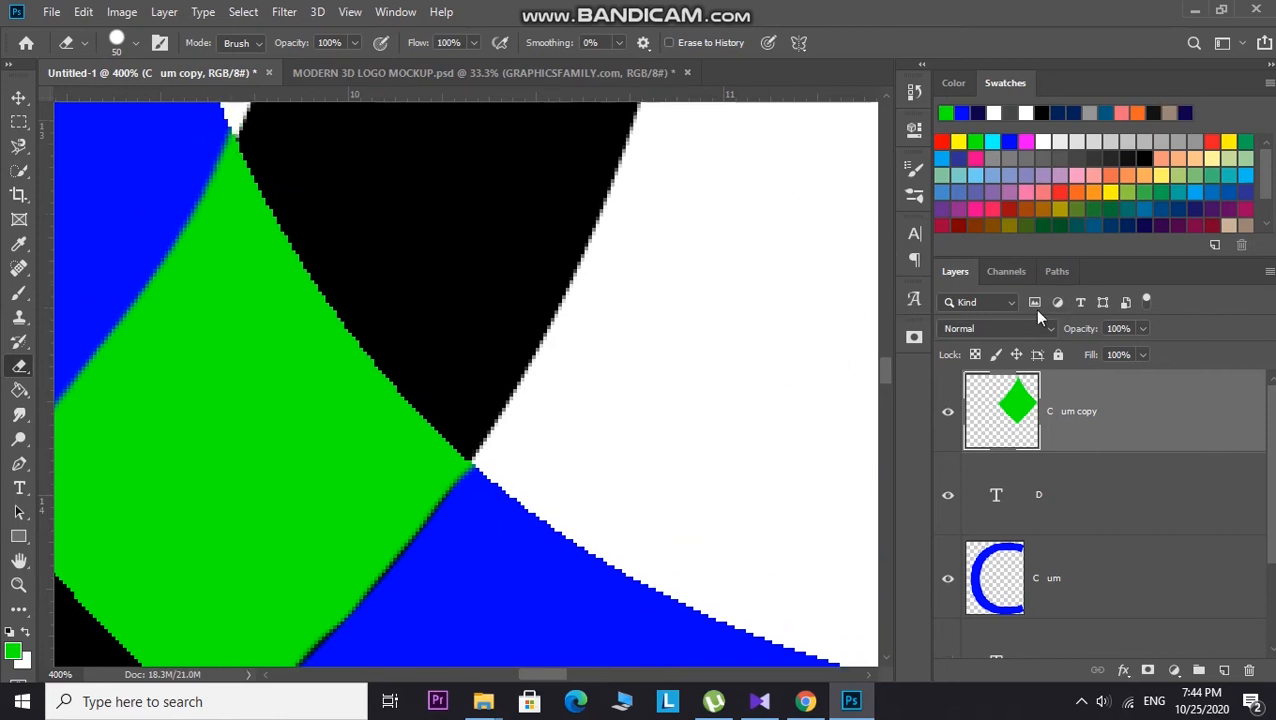
Step: Choose blue as the foreground colour and fill the green diamond with blue using the Paint Bucket
left_click(961, 111)
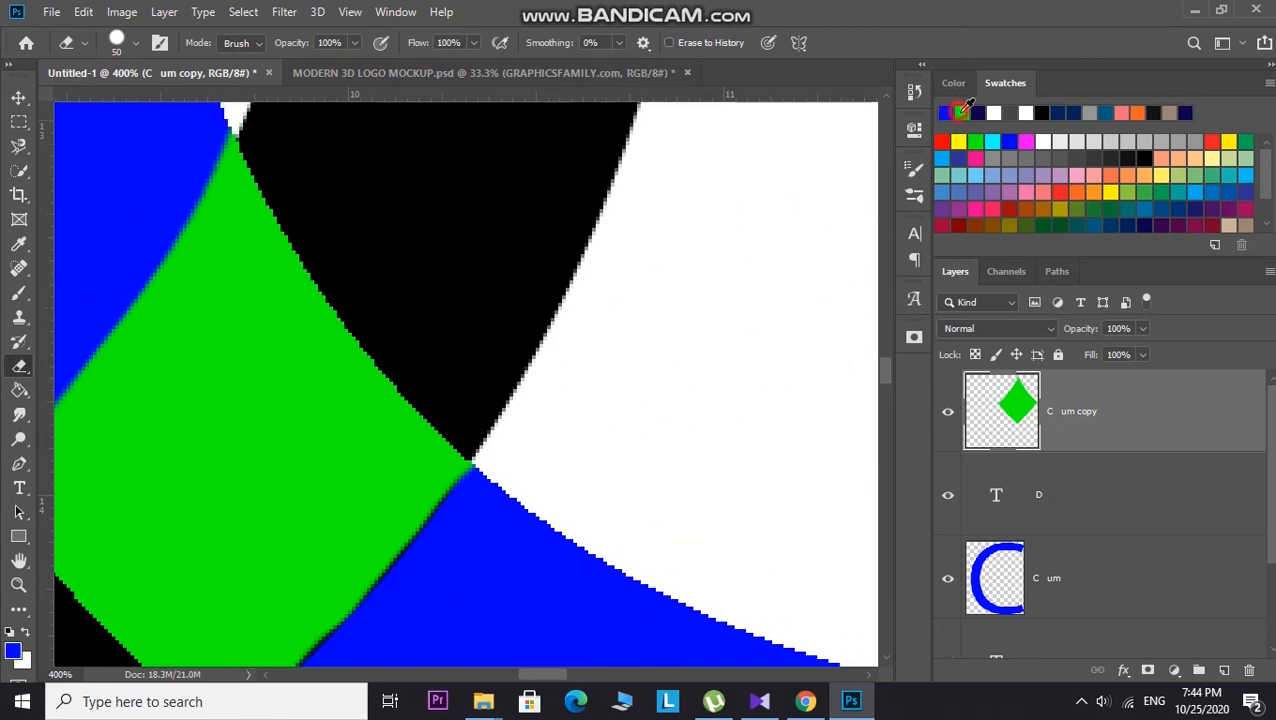
right_click(20, 393)
left_click(168, 391)
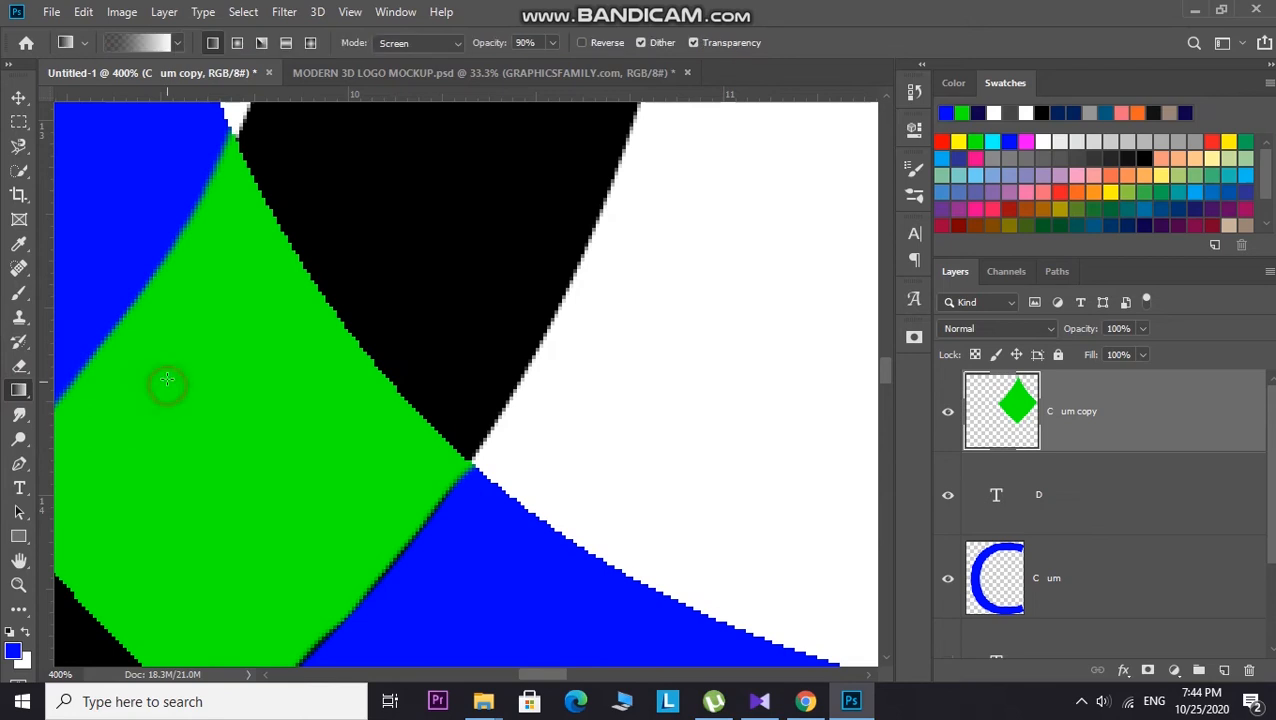
right_click(20, 391)
left_click(80, 409)
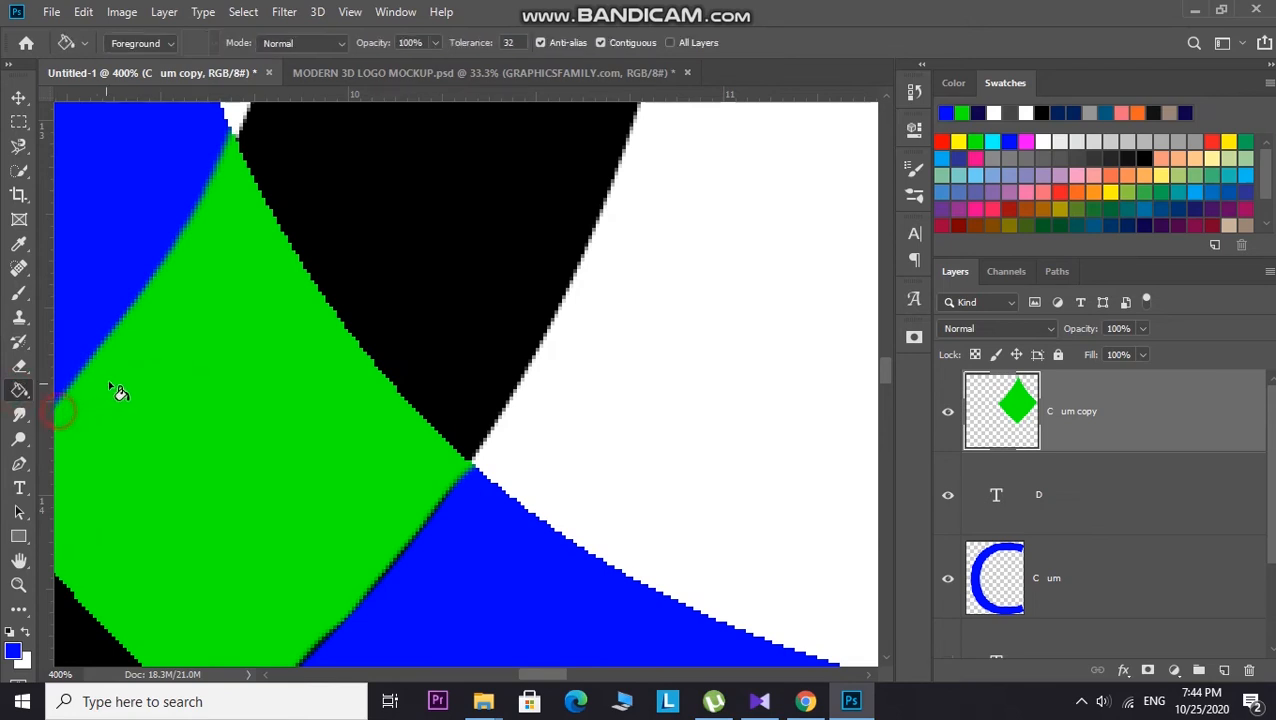
left_click(109, 381)
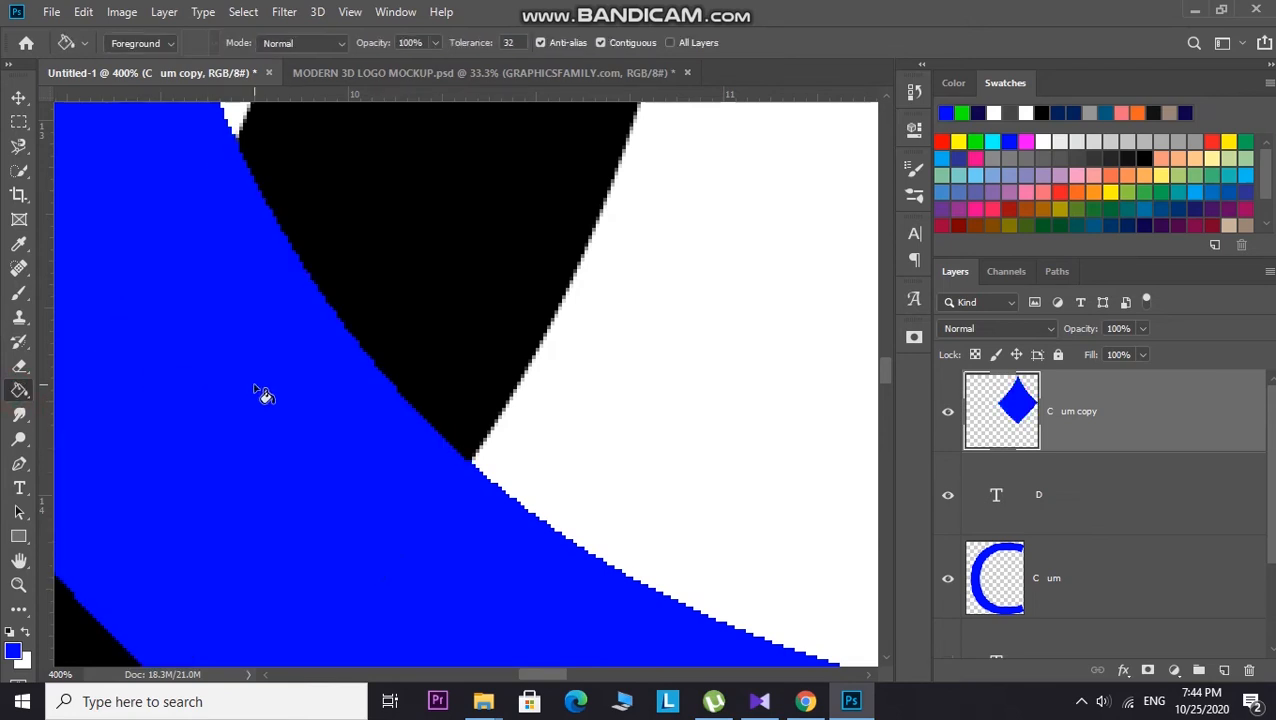
Step: Duplicate the D layer and move the D copy above the C copy layer
scroll(256, 393, "down", 6)
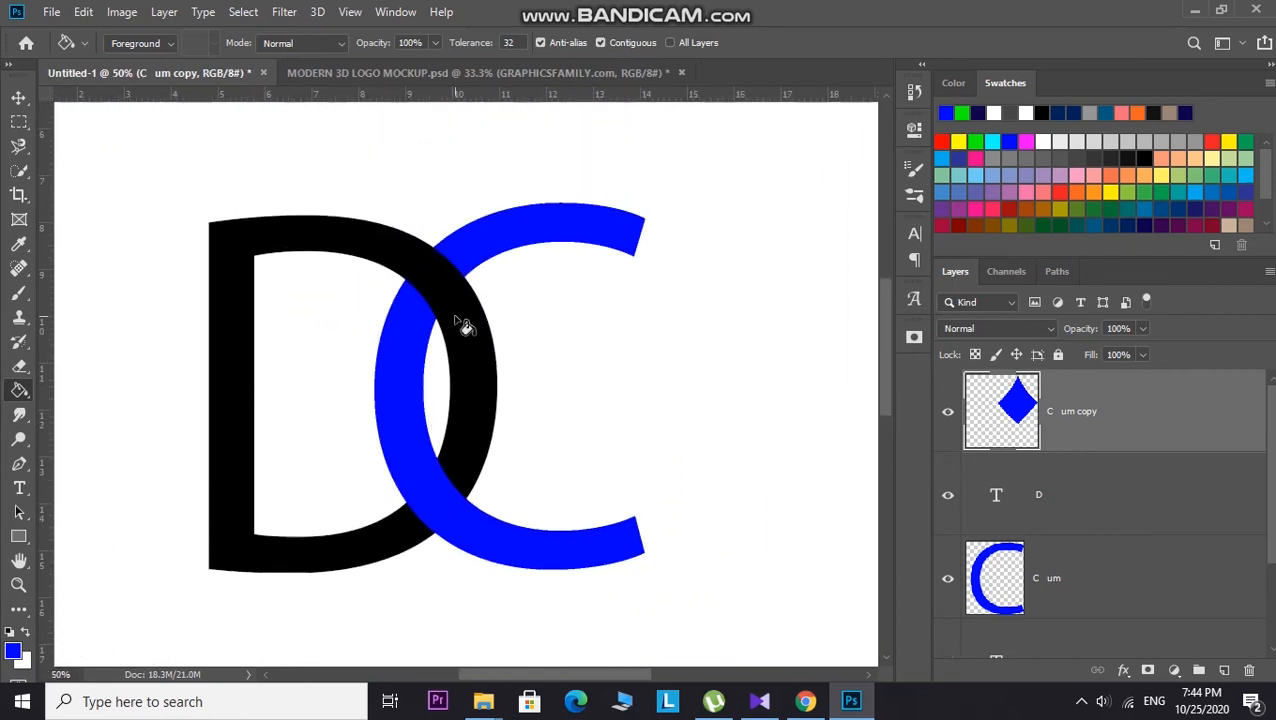
left_click(24, 98)
left_click(316, 229)
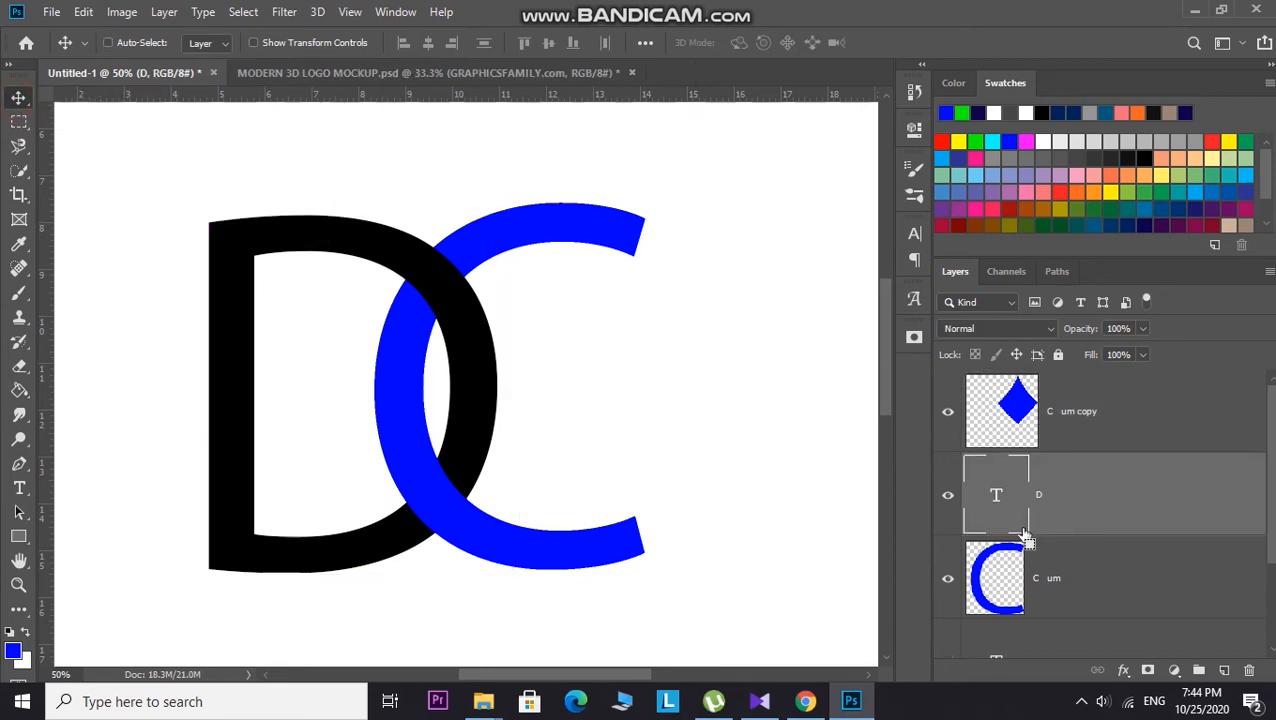
key("ctrl+j")
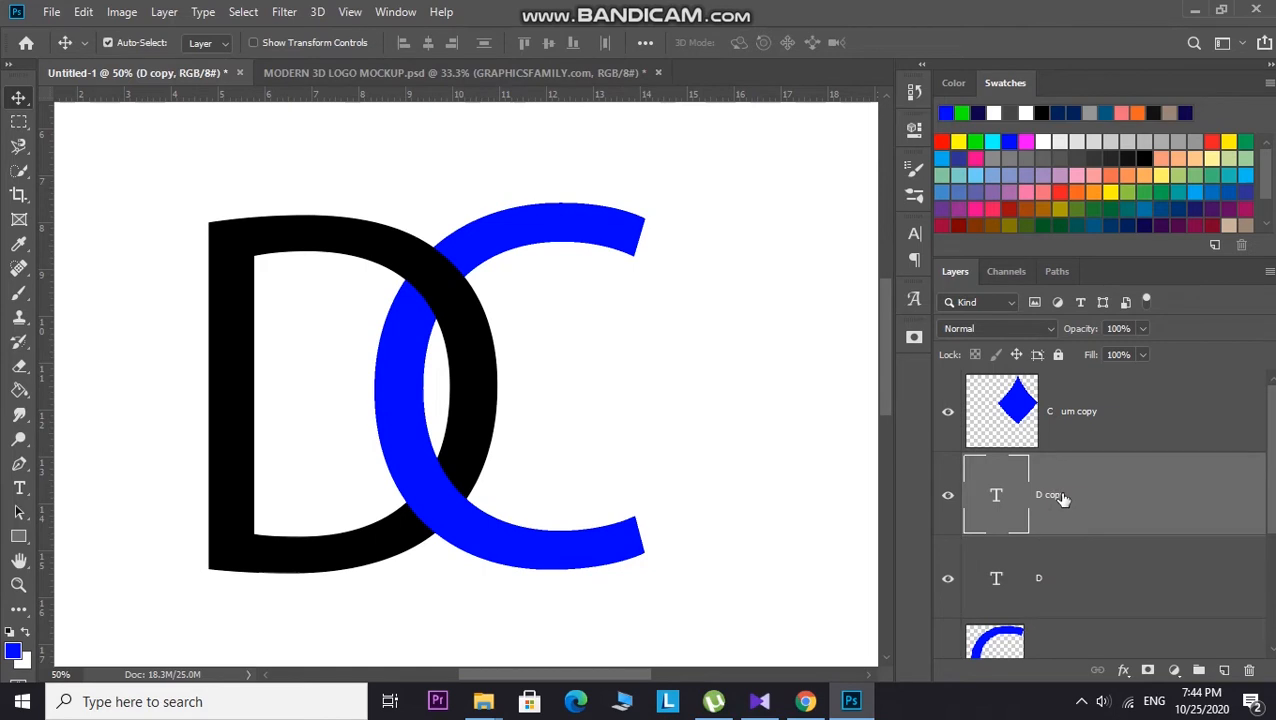
left_click_drag(1062, 498, 1059, 393)
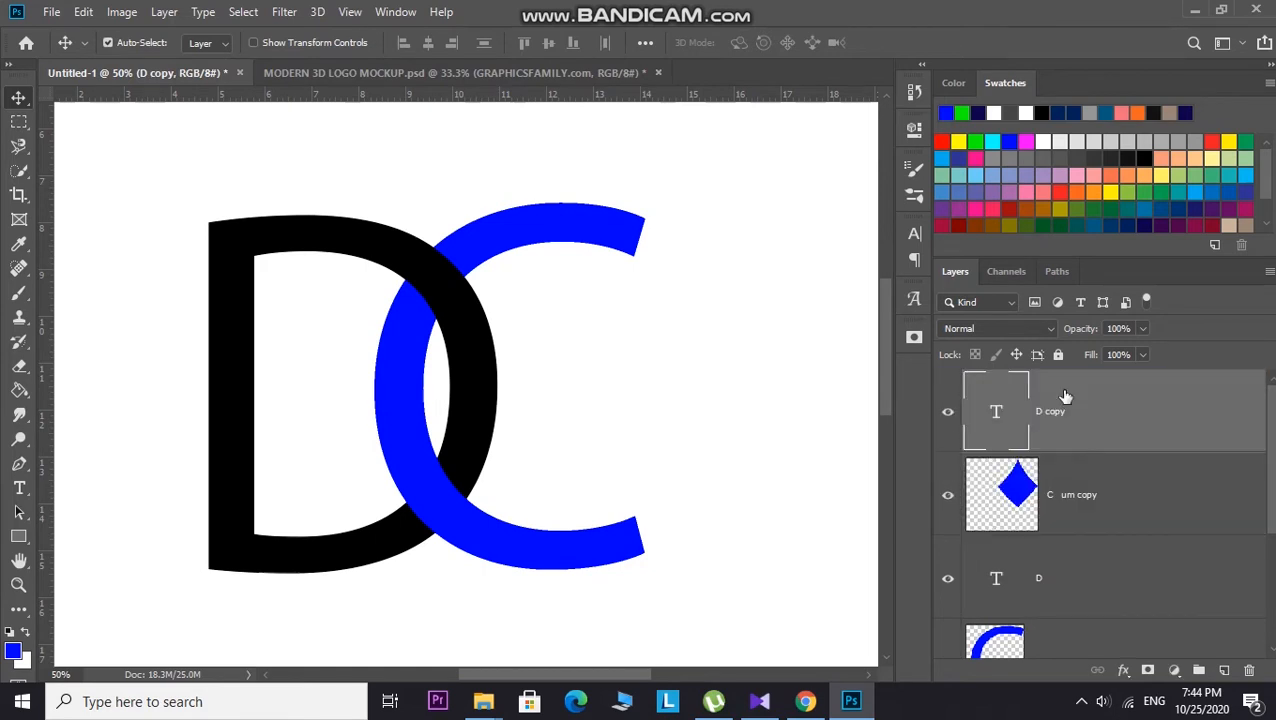
Step: Choose yellow, rasterize the D copy and fill the whole D copy with yellow using the Paint Bucket
left_click(961, 144)
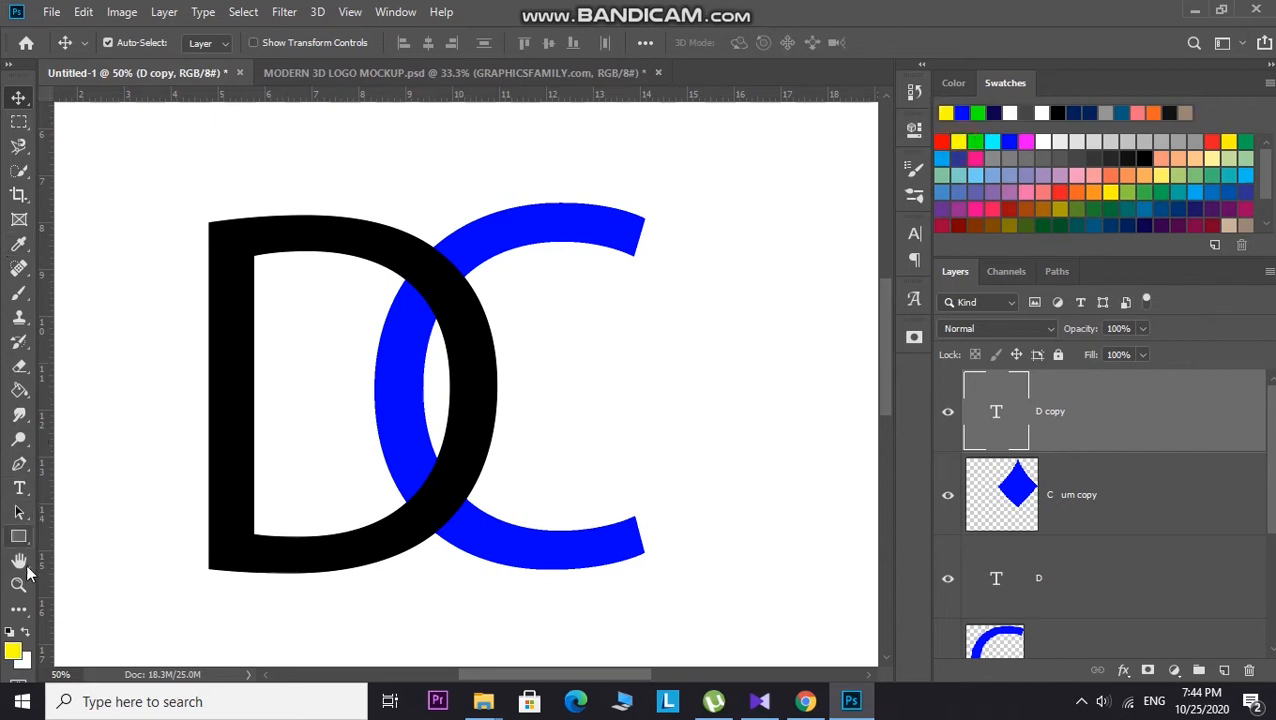
left_click(19, 390)
left_click(234, 262)
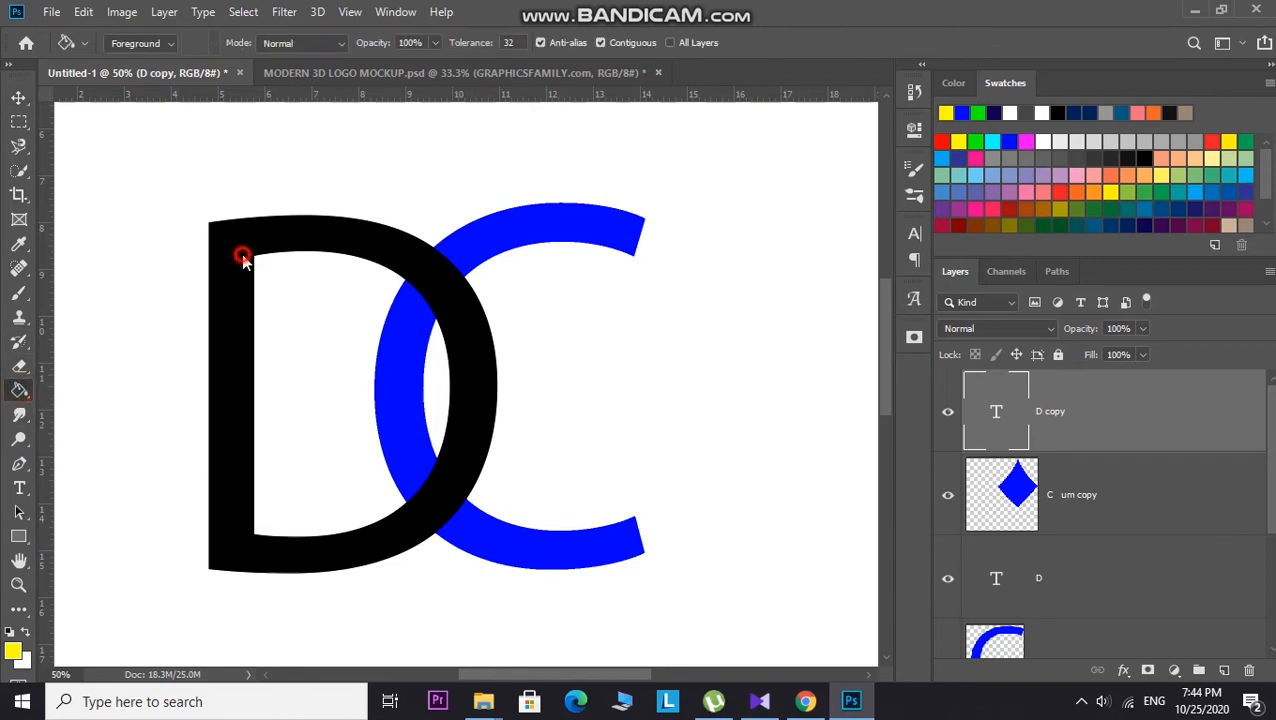
left_click(580, 284)
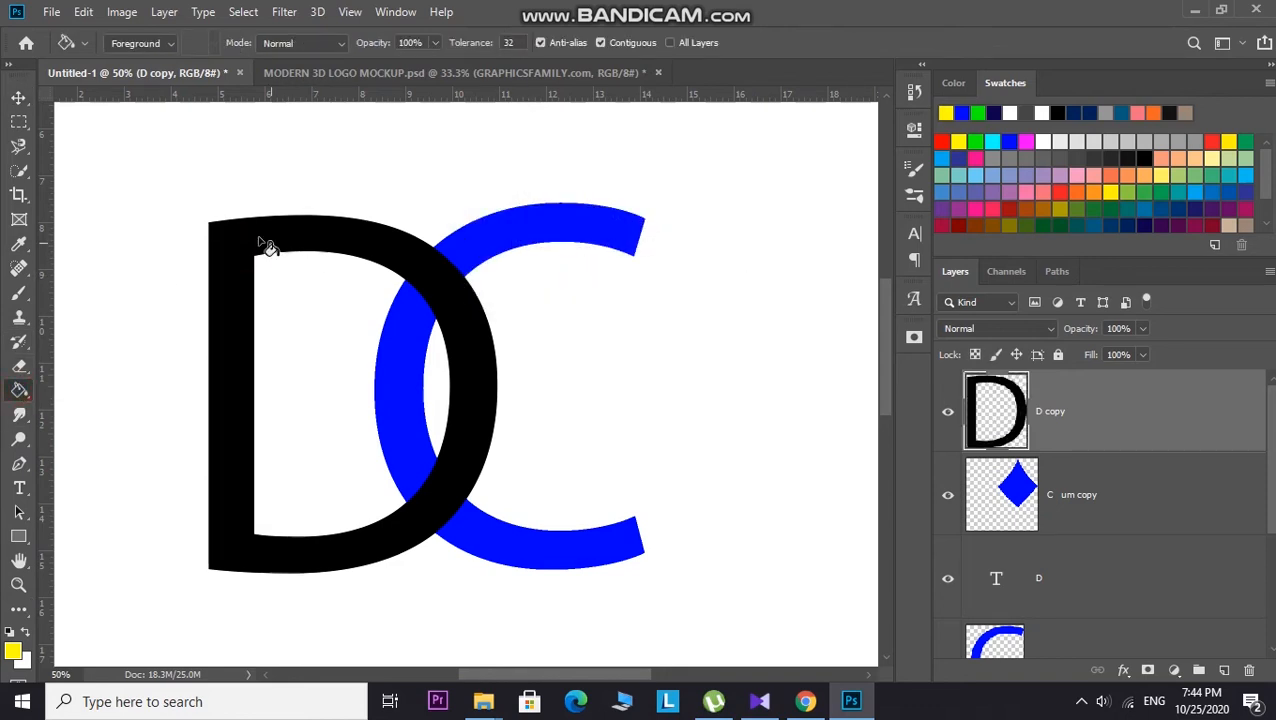
left_click(226, 268)
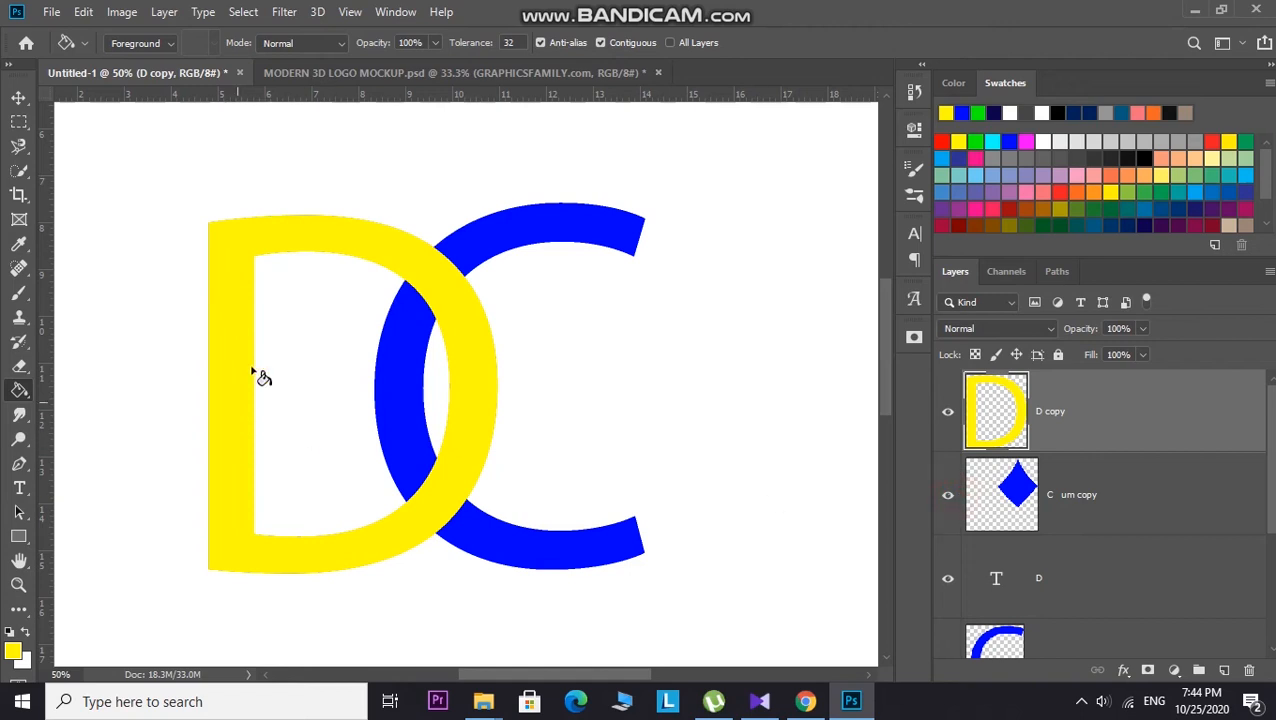
Step: Erase the yellow D copy with a 175 px Eraser, leaving only its piece over the C's upper crossing
left_click(22, 368)
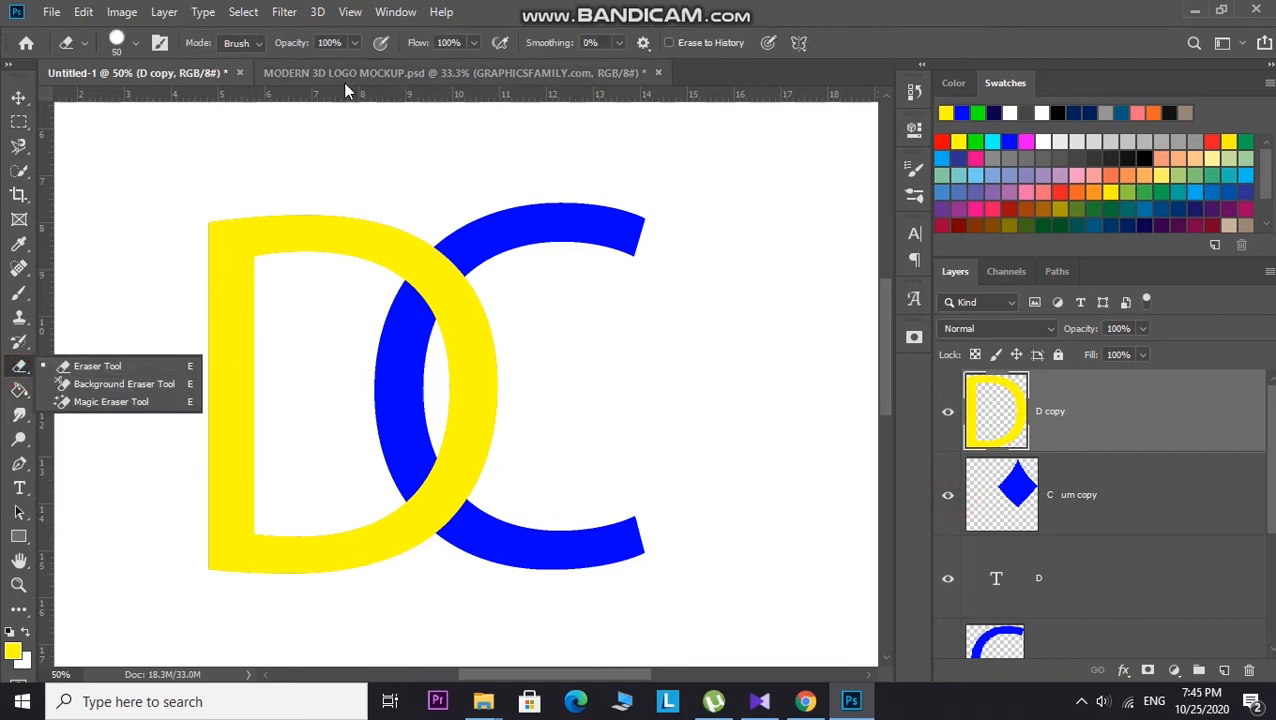
left_click(370, 145)
key("bracketright")
key("bracketright")
key("bracketright")
key("bracketright")
key("bracketright")
key("bracketright")
key("bracketright")
key("bracketright")
mouse_move(236, 210)
left_mouse_down()
mouse_move(213, 328)
mouse_move(213, 567)
mouse_move(291, 567)
mouse_move(411, 524)
mouse_move(463, 476)
mouse_move(480, 318)
left_mouse_up()
left_click(217, 271)
mouse_move(222, 260)
left_mouse_down()
mouse_move(284, 236)
mouse_move(376, 250)
left_mouse_up()
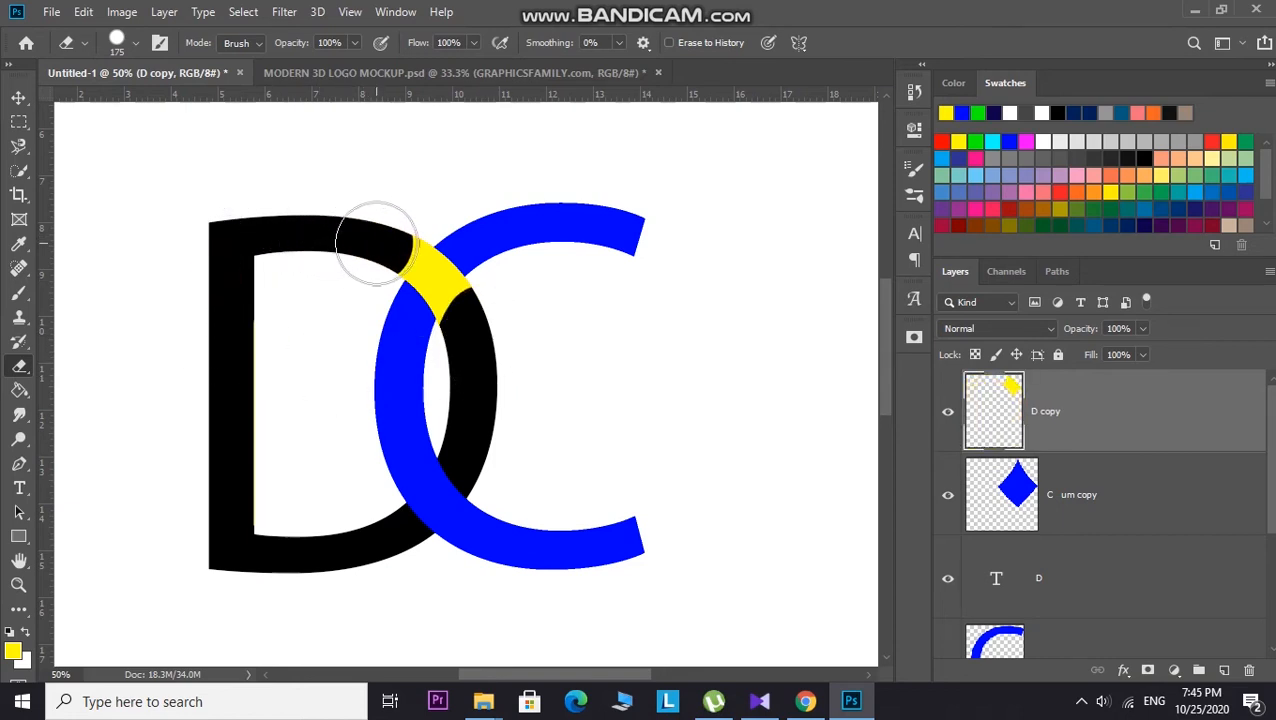
Step: Try trimming the yellow piece's edge with a smaller Eraser, then undo the stroke
key("ctrl+plus")
key("ctrl+plus")
key("ctrl+plus")
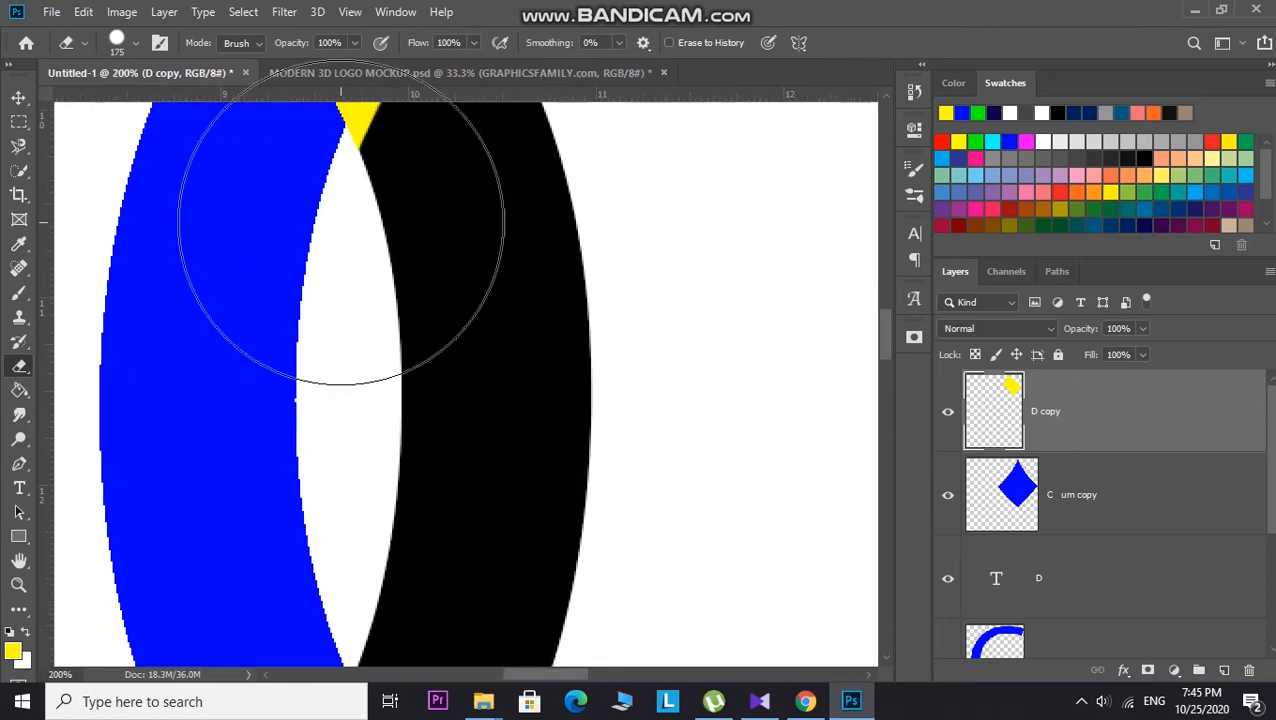
scroll(535, 612, "up", 5)
key("bracketleft")
key("bracketleft")
key("bracketleft")
key("bracketleft")
key("bracketleft")
key("bracketleft")
mouse_move(408, 458)
left_mouse_down()
mouse_move(467, 373)
mouse_move(521, 327)
mouse_move(524, 302)
mouse_move(413, 454)
mouse_move(390, 430)
mouse_move(424, 372)
mouse_move(449, 373)
left_mouse_up()
key("bracketleft")
key("bracketleft")
key("bracketleft")
key("ctrl+z")
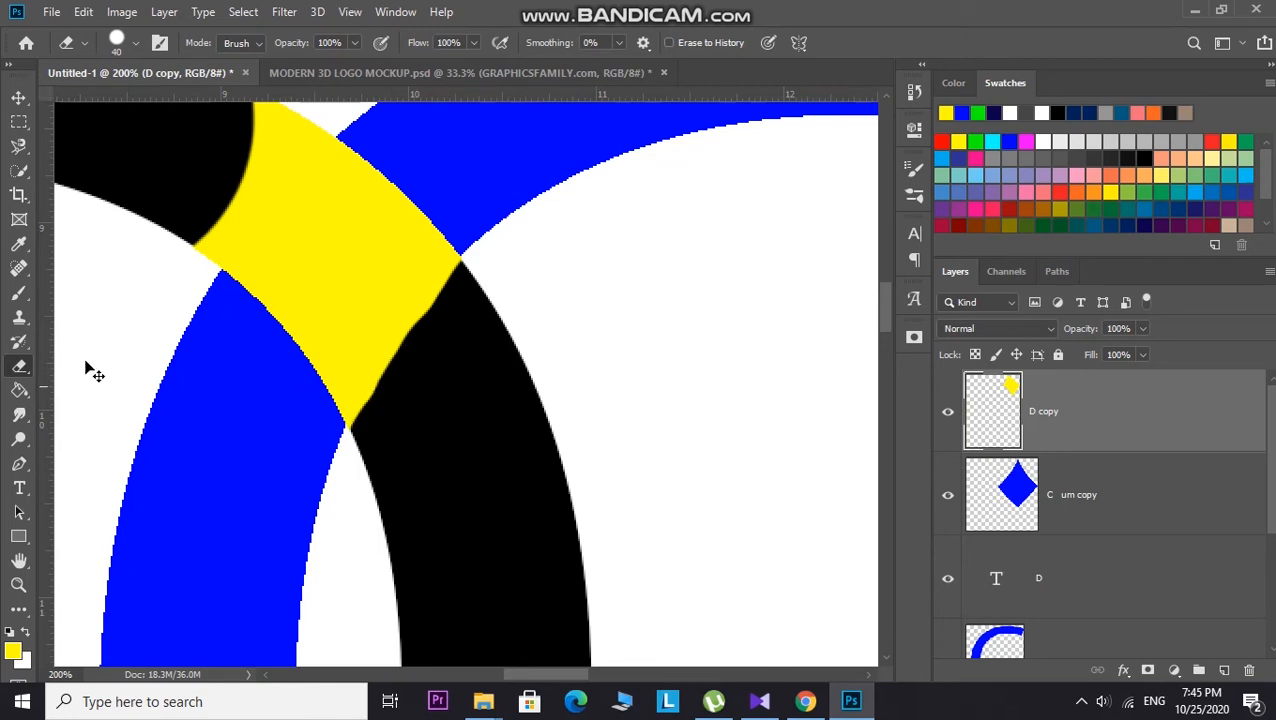
Step: Erase the excess yellow along the edge of the crossing piece with the 40 px Eraser
key("ctrl+plus")
key("ctrl+plus")
scroll(490, 282, "up", 3)
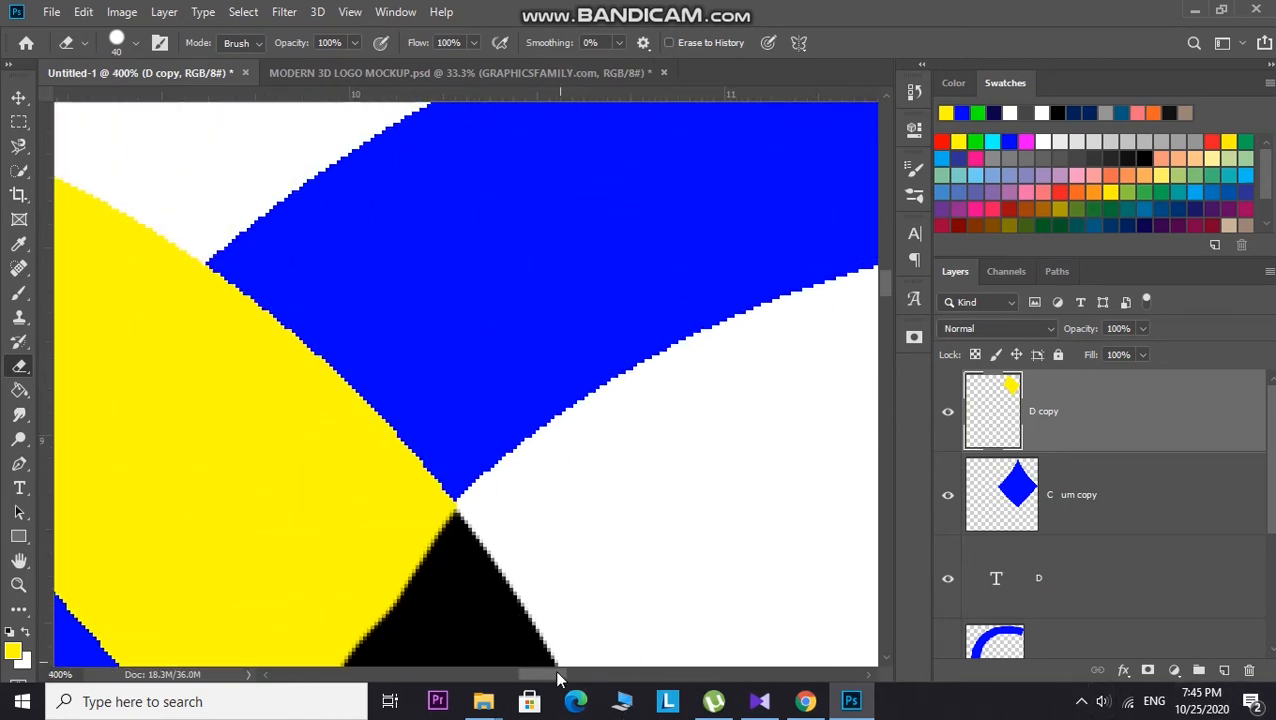
left_click_drag(552, 679, 527, 681)
mouse_move(482, 190)
left_mouse_down()
mouse_move(487, 231)
mouse_move(319, 464)
mouse_move(533, 213)
mouse_move(410, 330)
mouse_move(328, 470)
mouse_move(421, 336)
mouse_move(533, 222)
mouse_move(387, 369)
left_mouse_up()
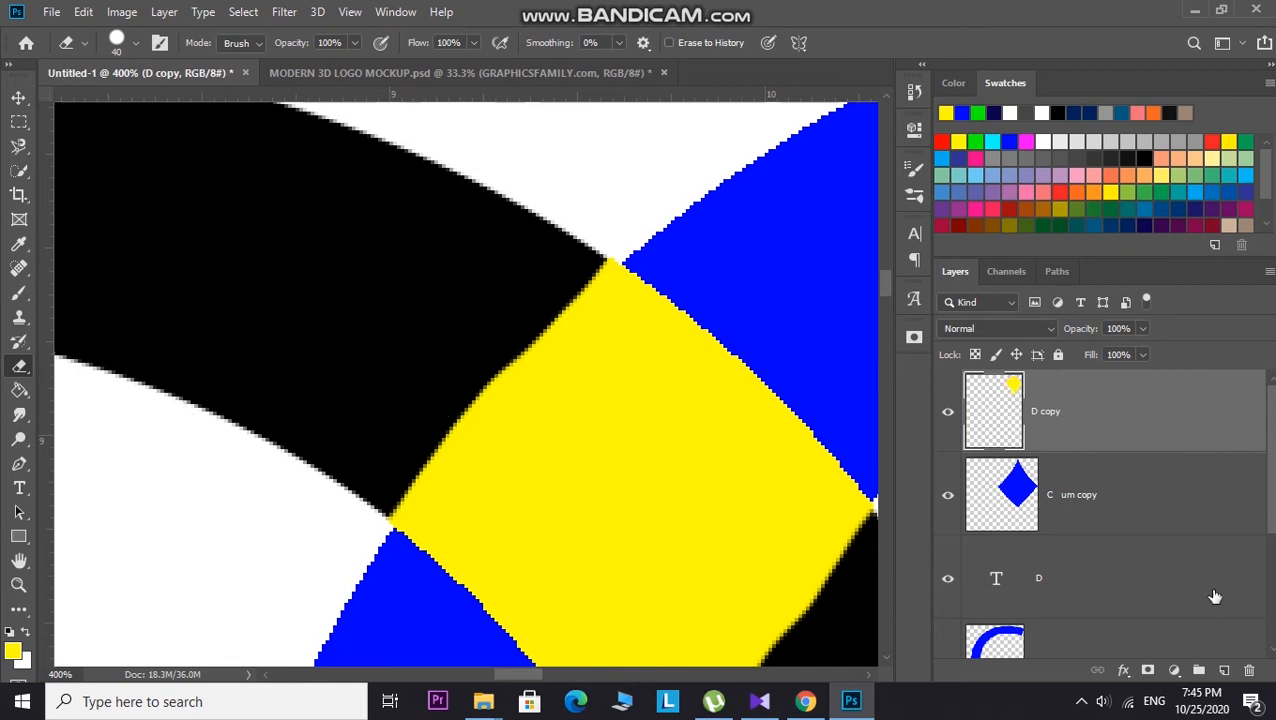
Step: Choose black and fill the yellow crossing piece with black using the Paint Bucket
scroll(1213, 596, "down", 3)
scroll(563, 430, "down", 1)
left_click(19, 390)
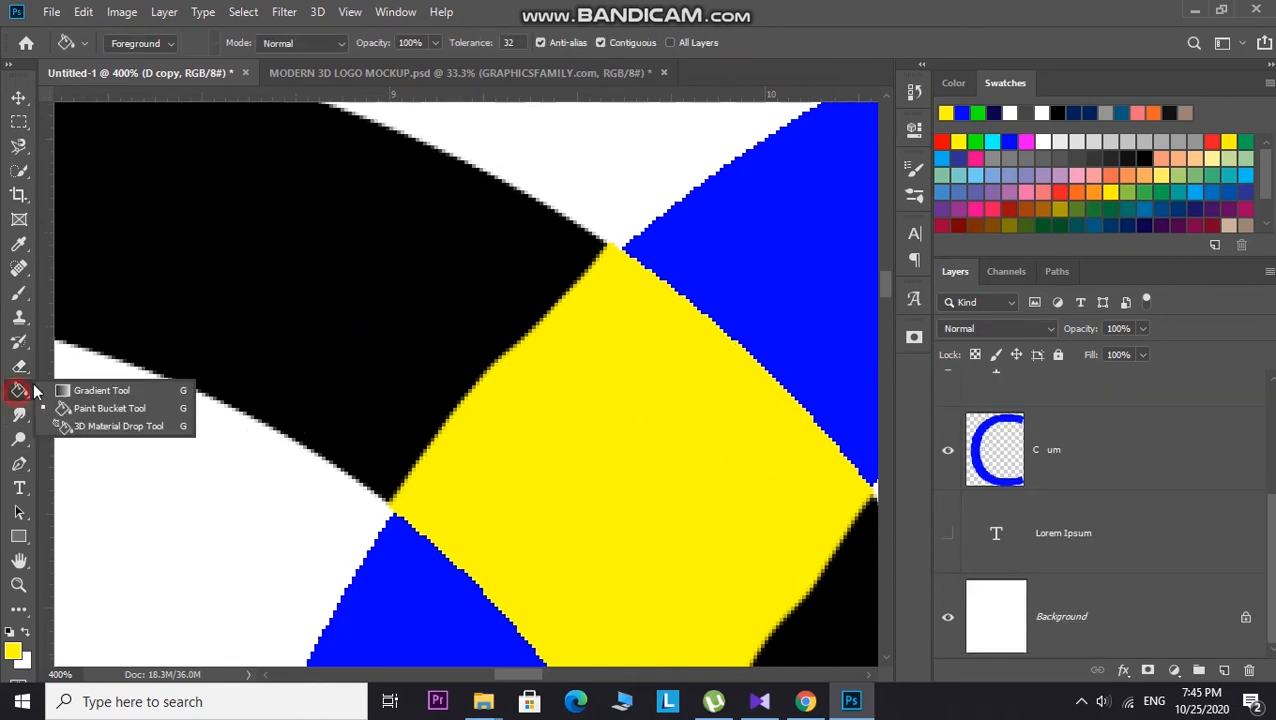
left_click(110, 410)
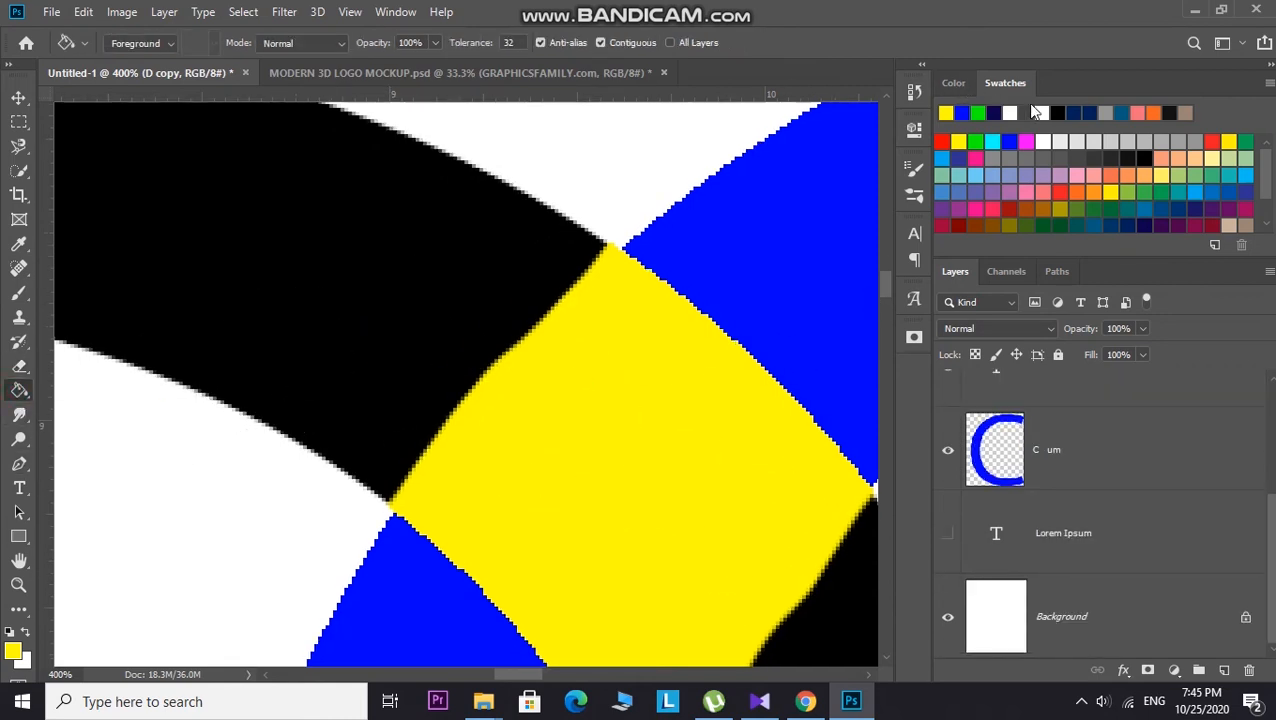
left_click(1058, 111)
left_click(615, 414)
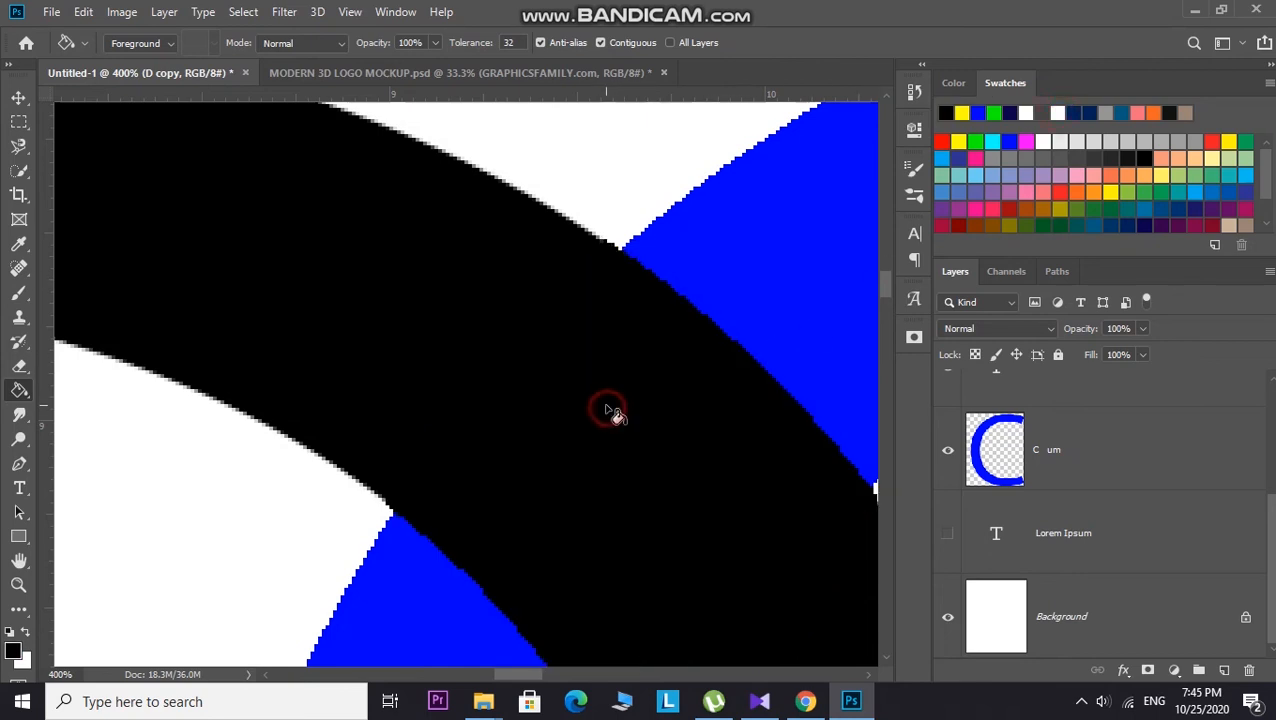
Step: Zoom out and review the whole interlocking DC logo
scroll(607, 409, "down", 7)
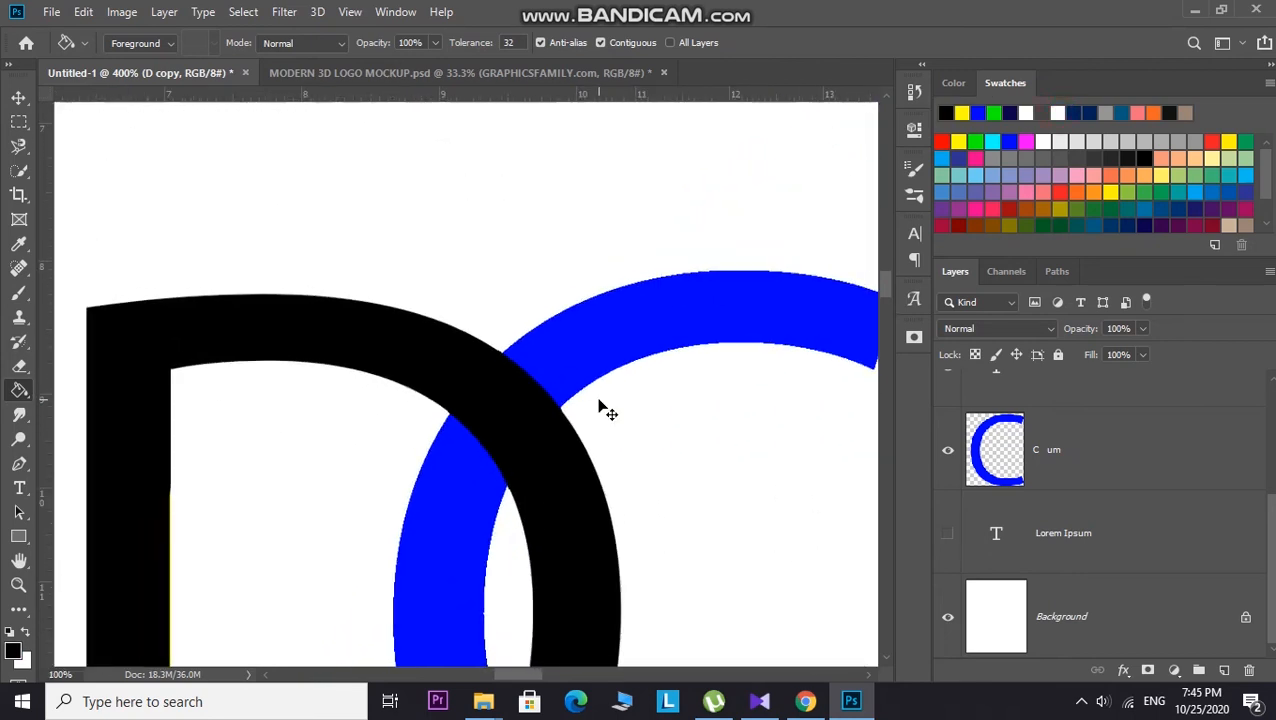
scroll(607, 409, "down", 2)
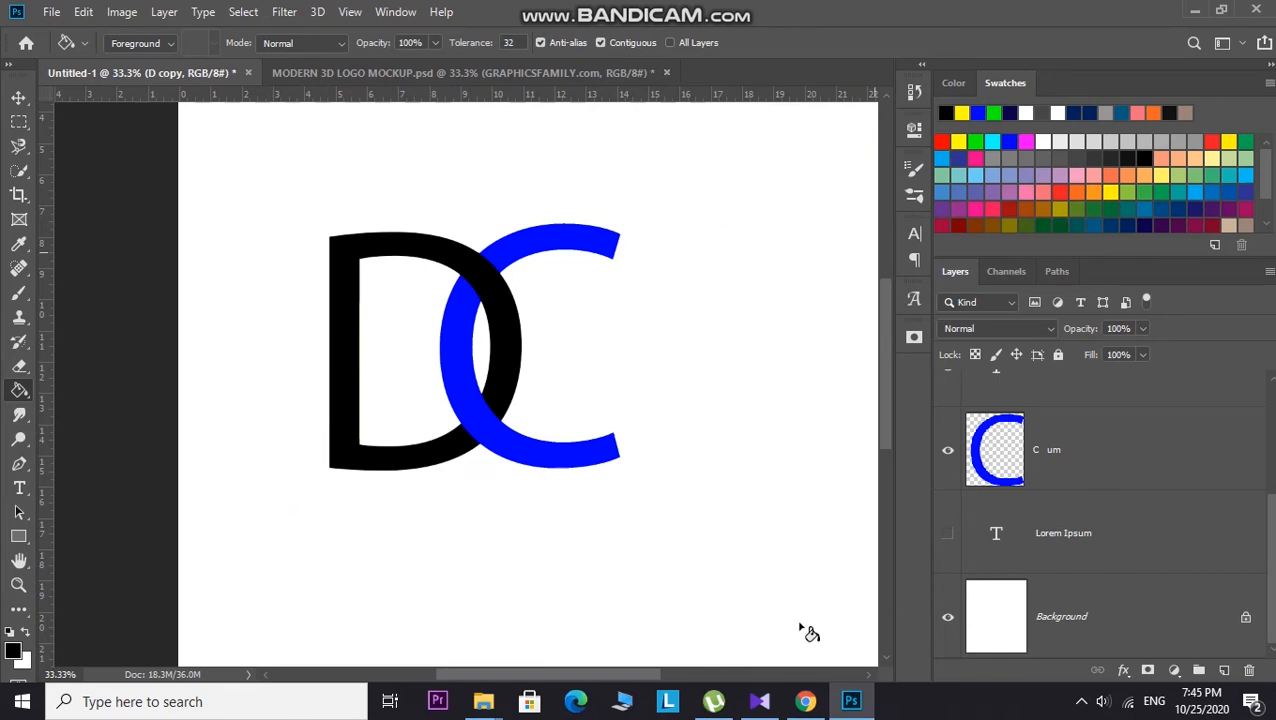
left_click_drag(640, 674, 605, 675)
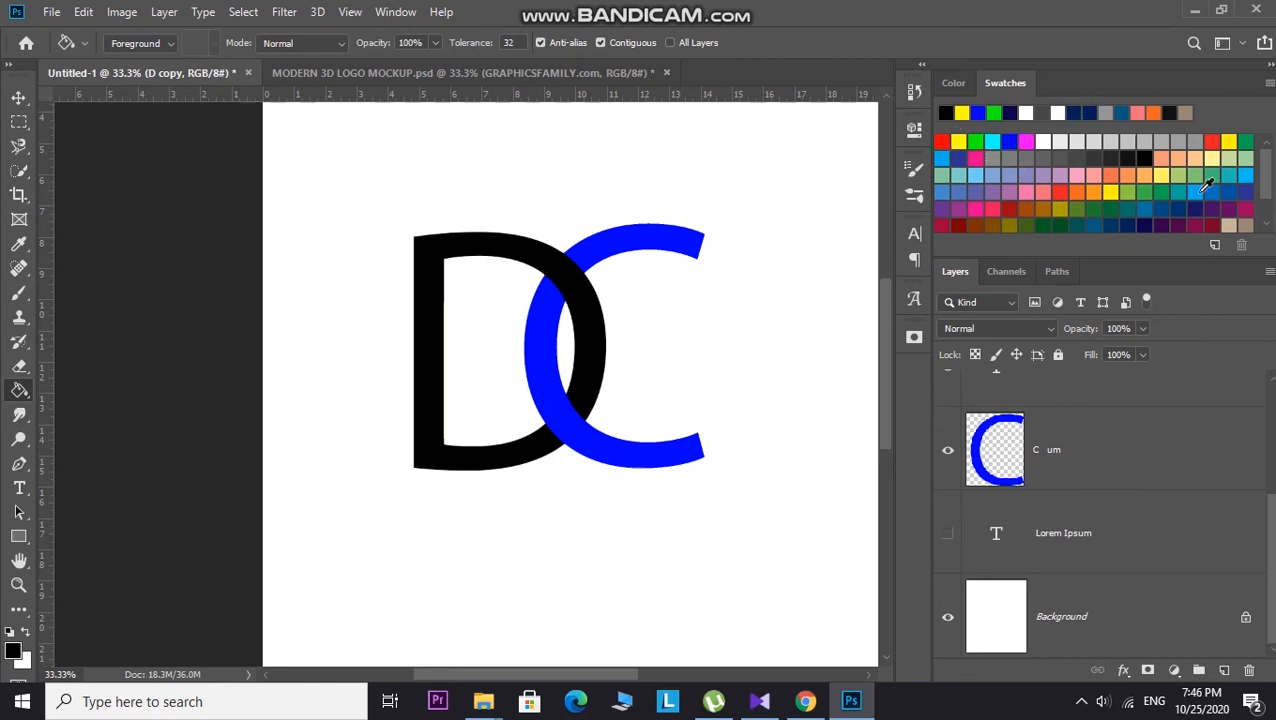
scroll(1225, 192, "down", 1)
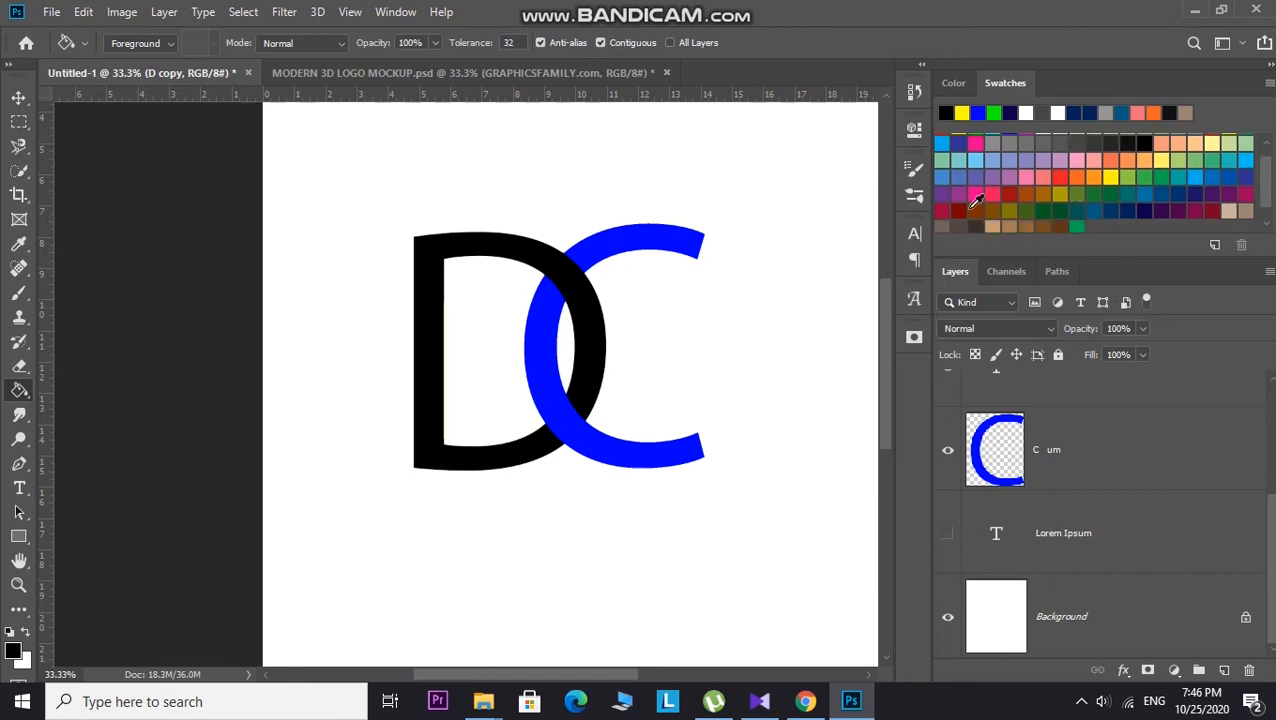
scroll(980, 190, "up", 1)
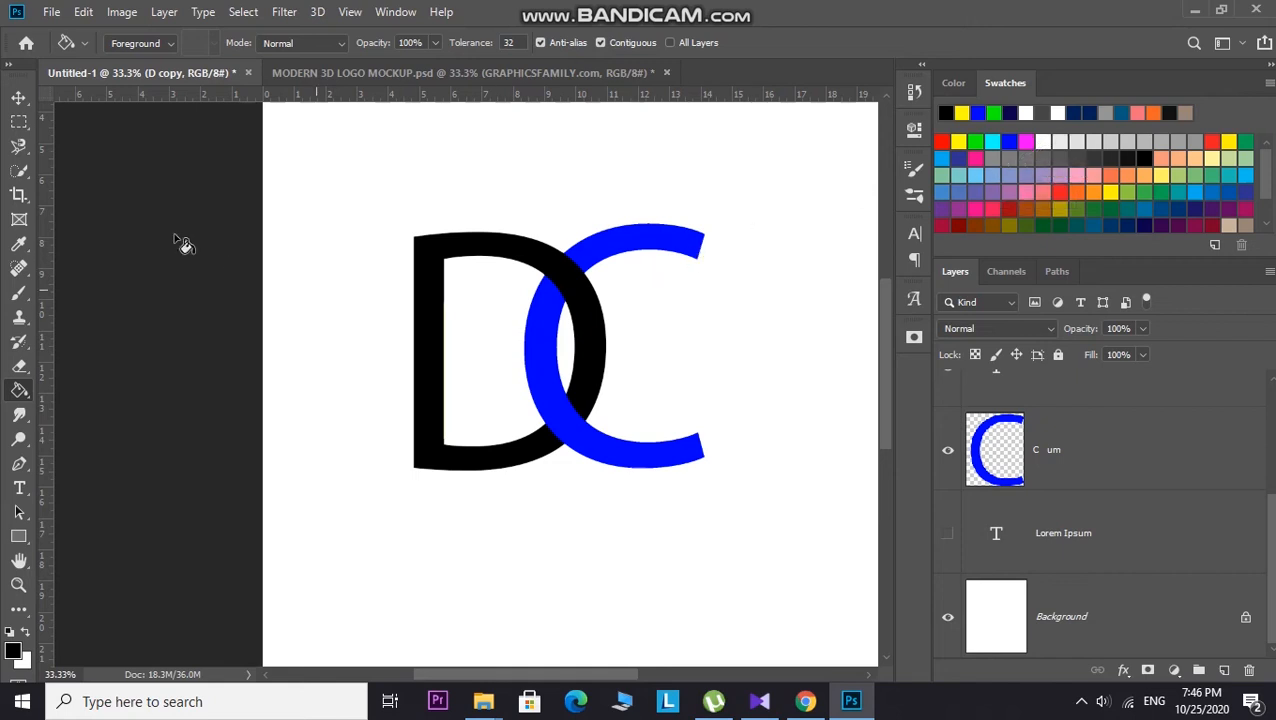
scroll(1045, 490, "up", 3)
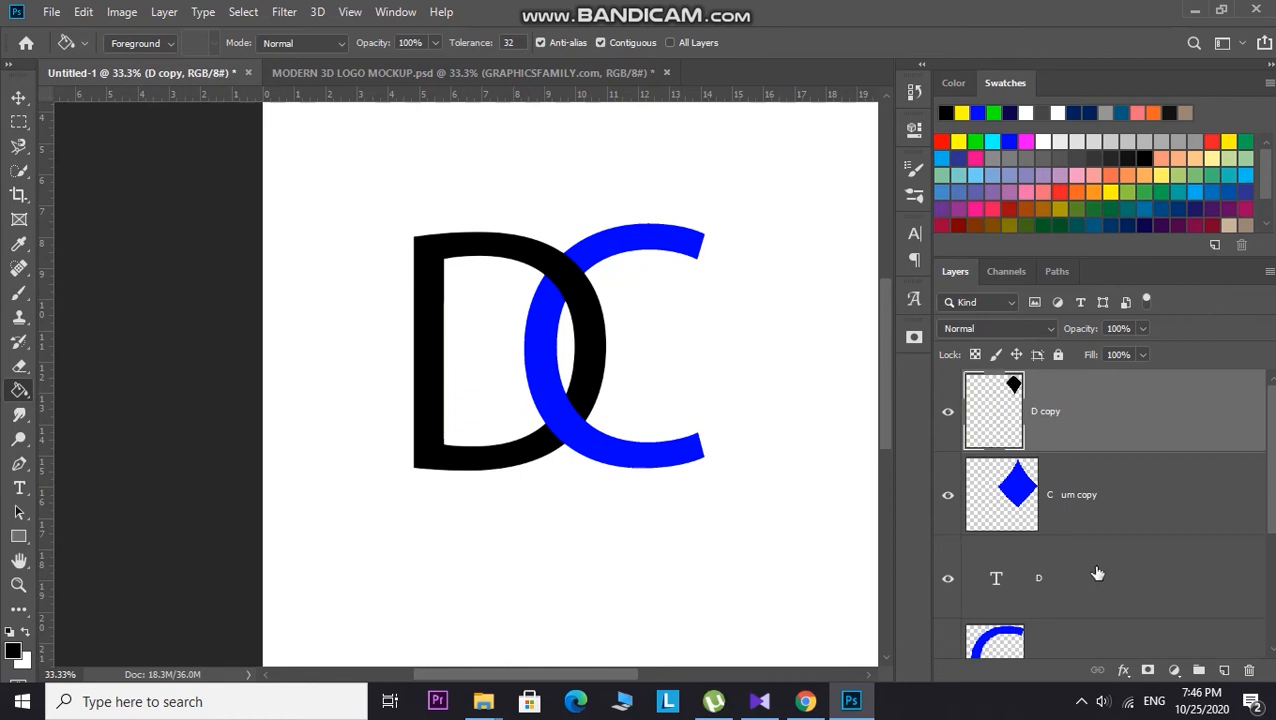
Step: Try to fill with the Paint Bucket while both the D text layer and the D copy layer are selected
left_click(1101, 577, "ctrl")
right_click(1158, 600)
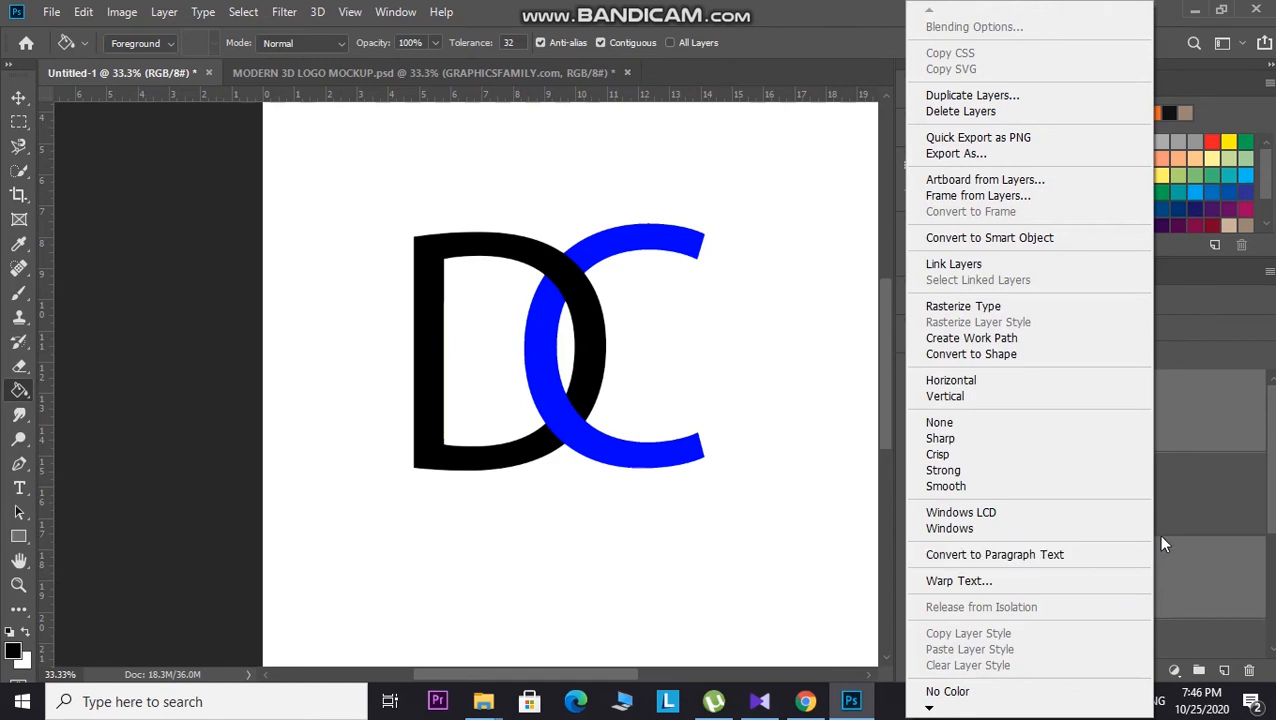
left_click(1168, 534)
right_click(1034, 577)
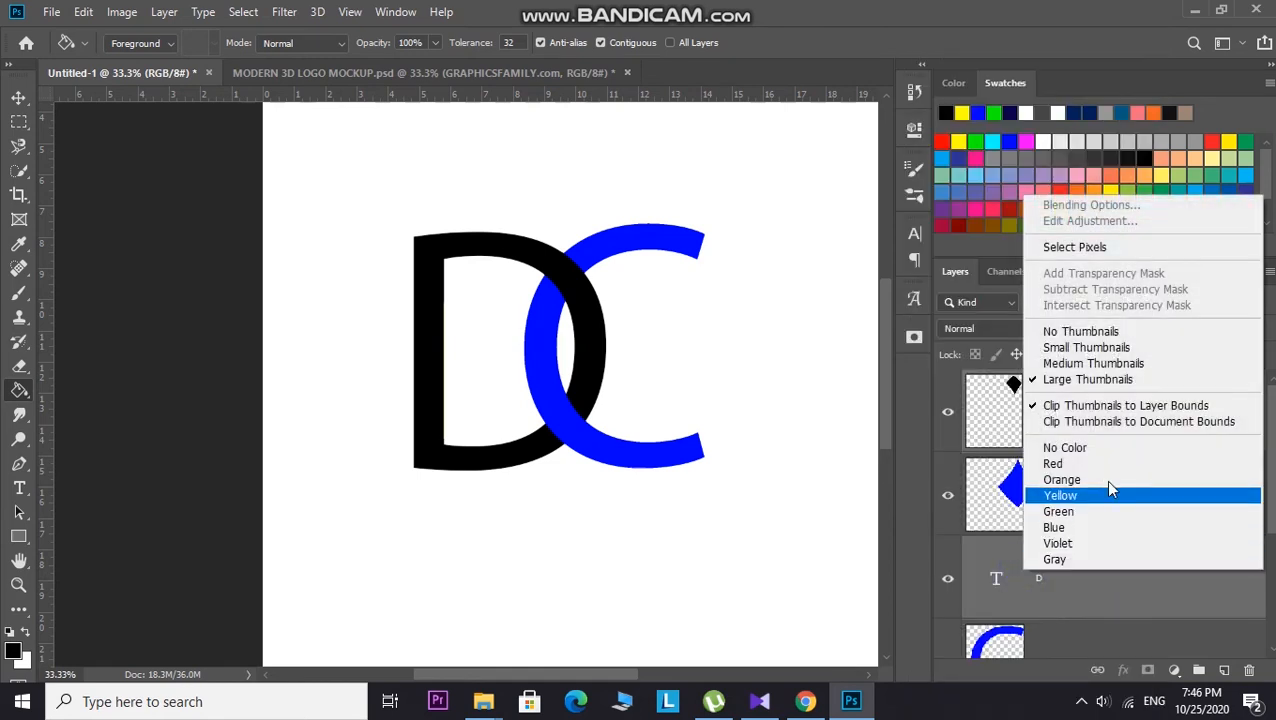
left_click(1142, 563)
right_click(1144, 564)
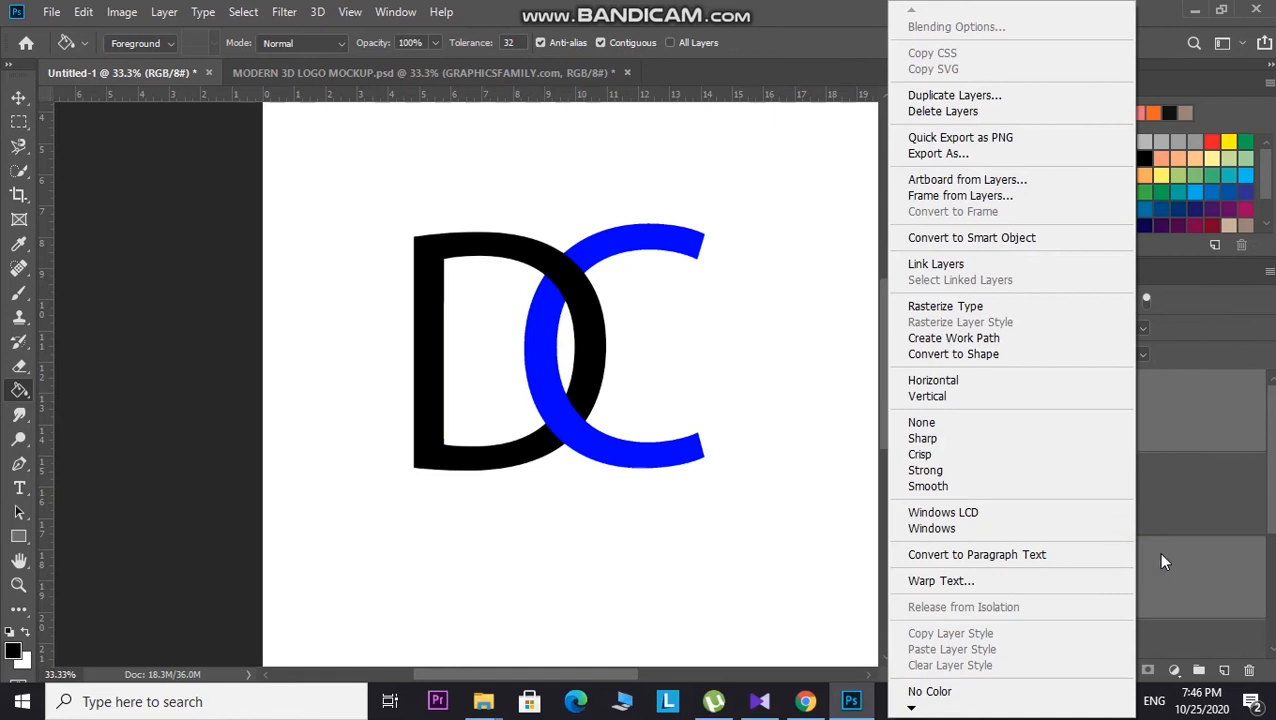
left_click(1161, 555)
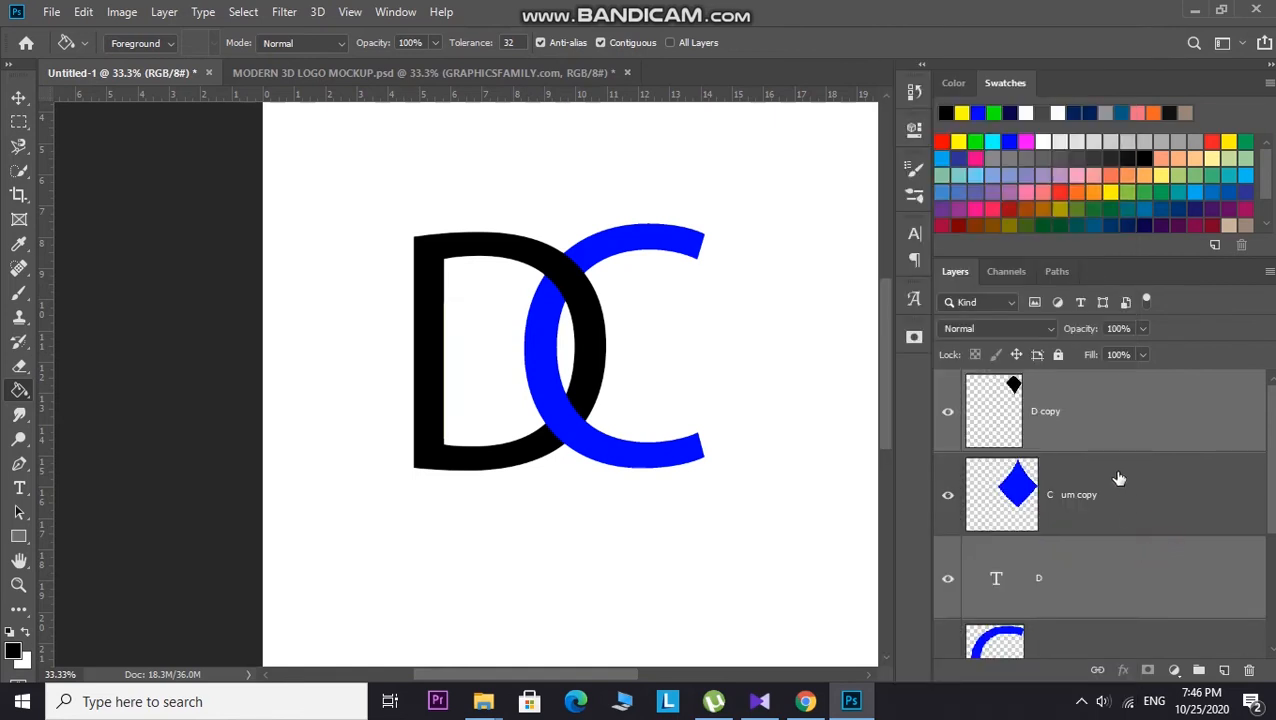
mouse_move(1098, 421)
left_mouse_down()
mouse_move(1091, 515)
mouse_move(1088, 416)
left_mouse_up()
left_click(833, 446)
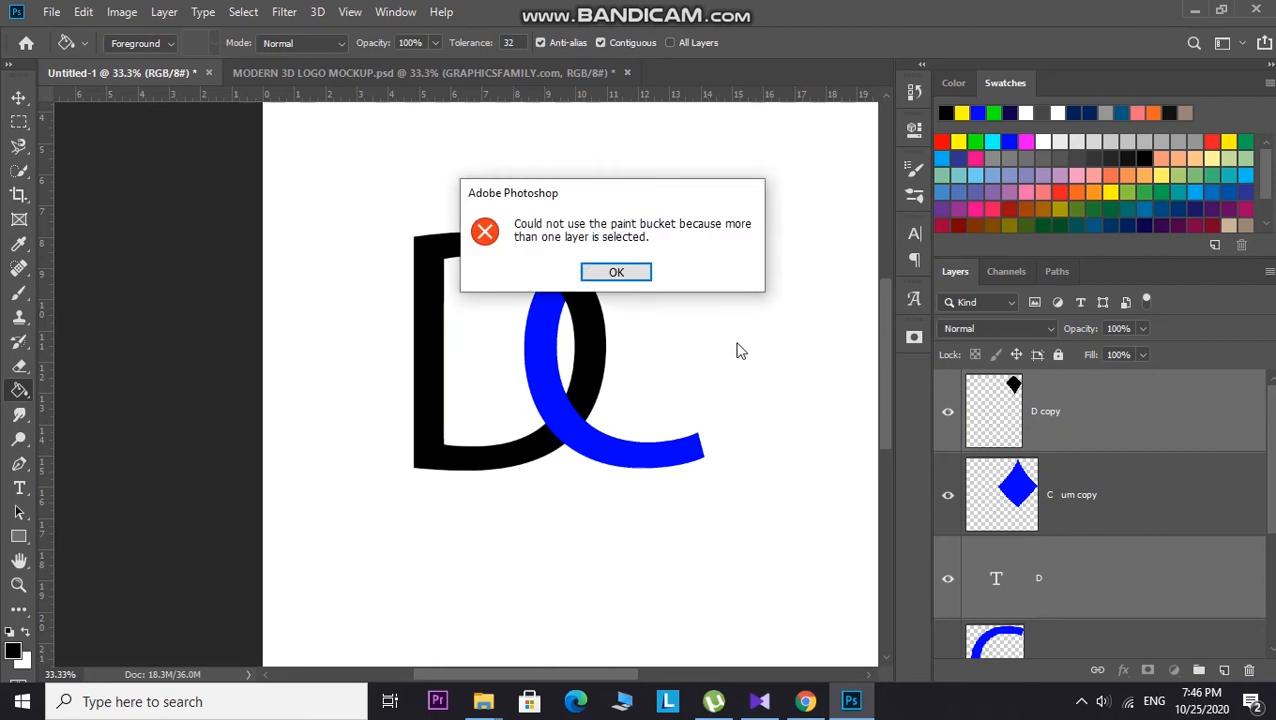
left_click(630, 276)
Step: Try merging the D copy layer with the layer below it, then undo the merge
right_click(20, 96)
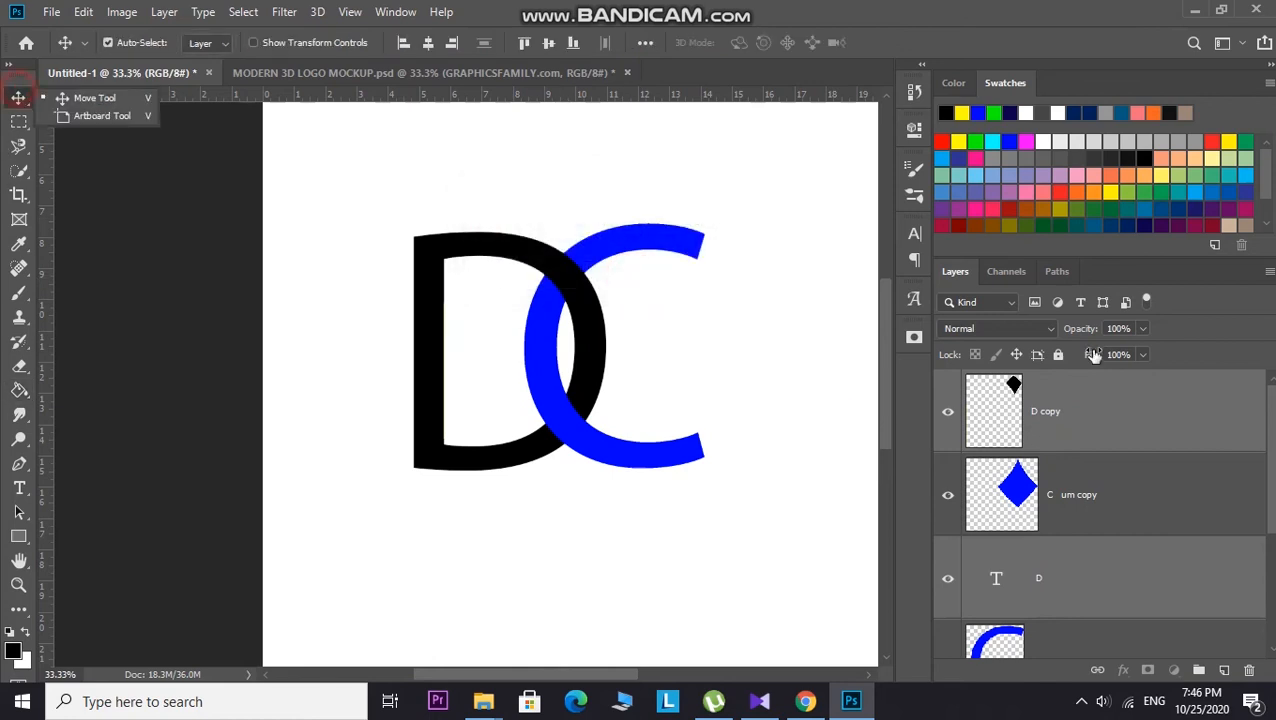
right_click(1135, 423)
left_click(1090, 553)
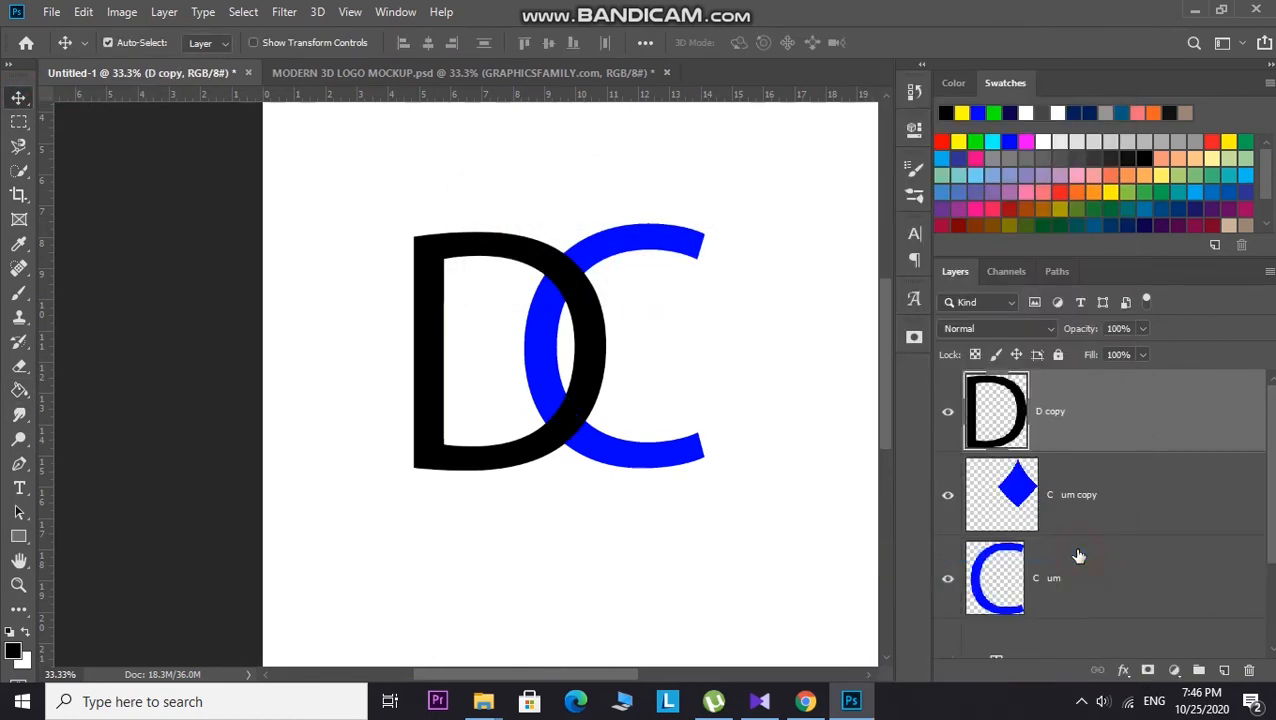
key("ctrl+z")
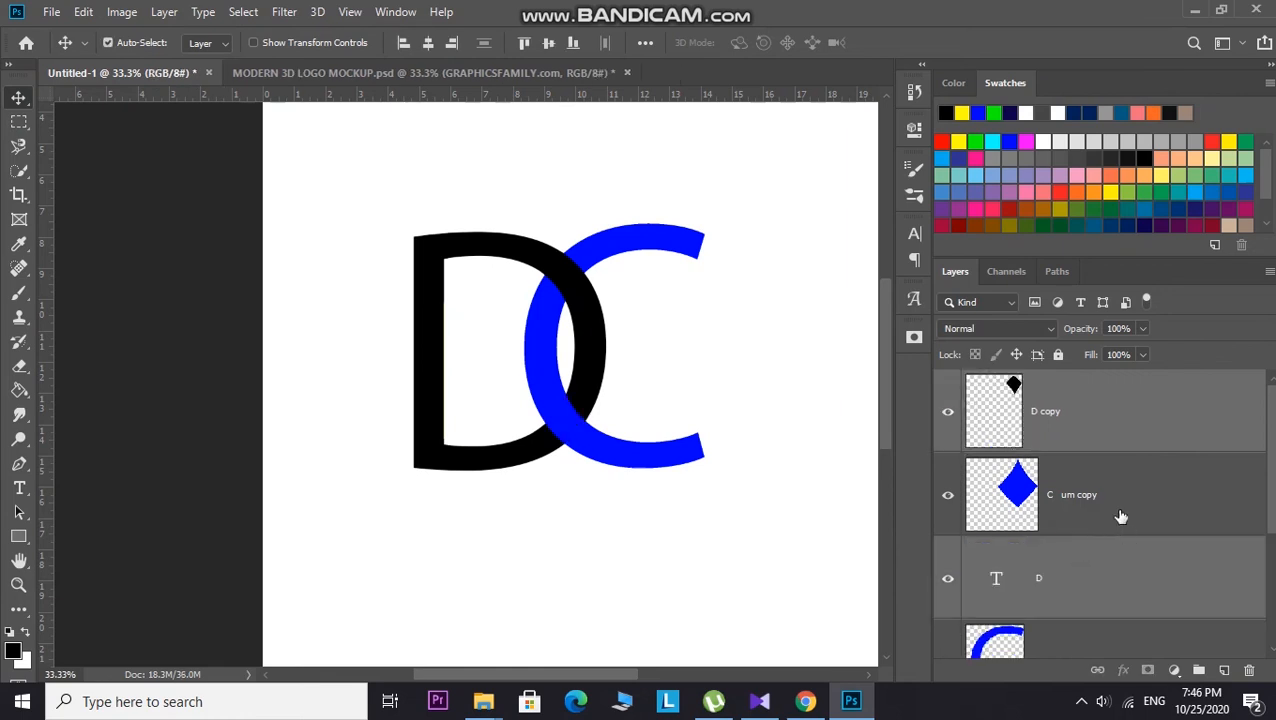
Step: Move the D copy layer below the C um copy layer and merge it with the D text layer
left_click_drag(1131, 407, 1149, 544)
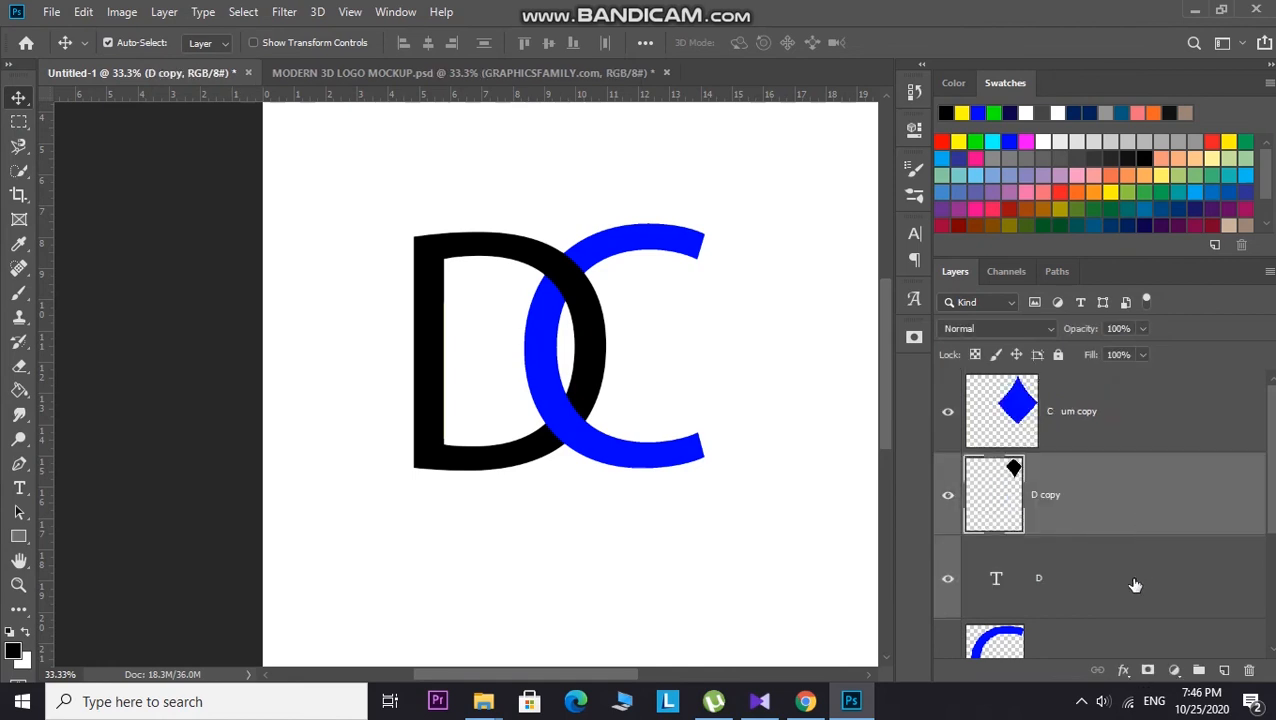
left_click(1136, 585)
right_click(1160, 550)
left_click(1168, 584)
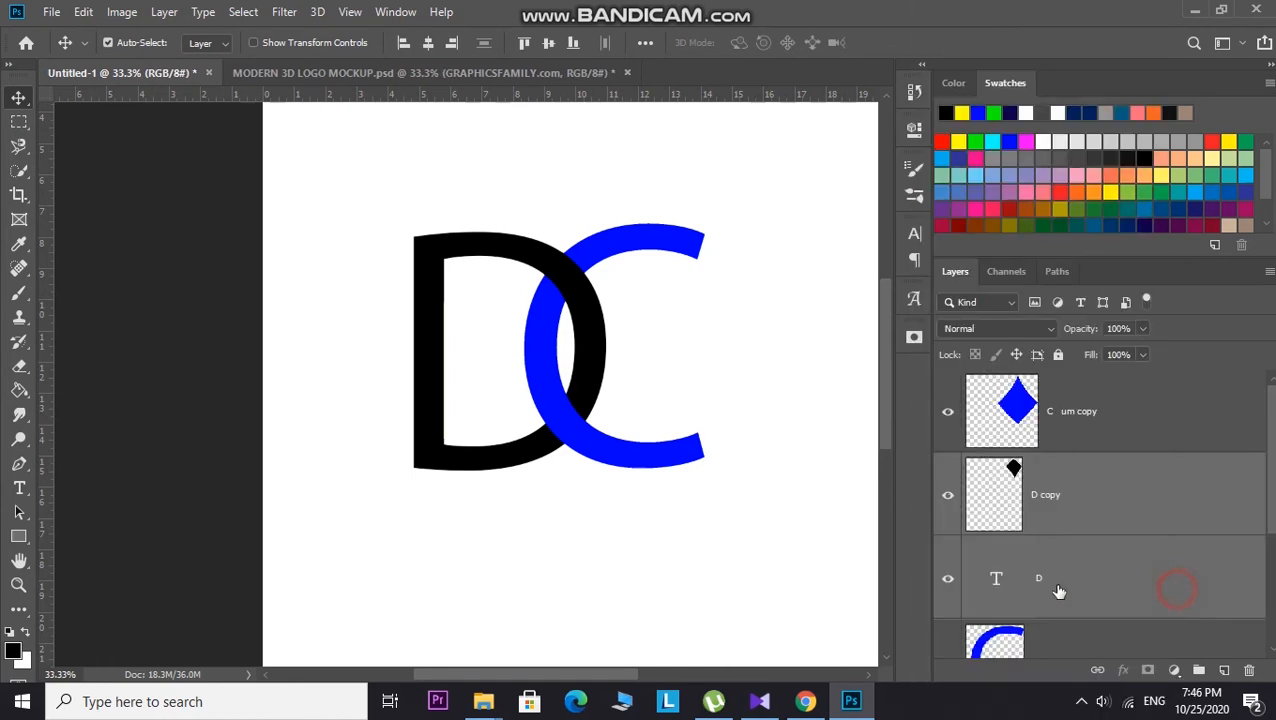
right_click(1014, 570)
left_click(1148, 601)
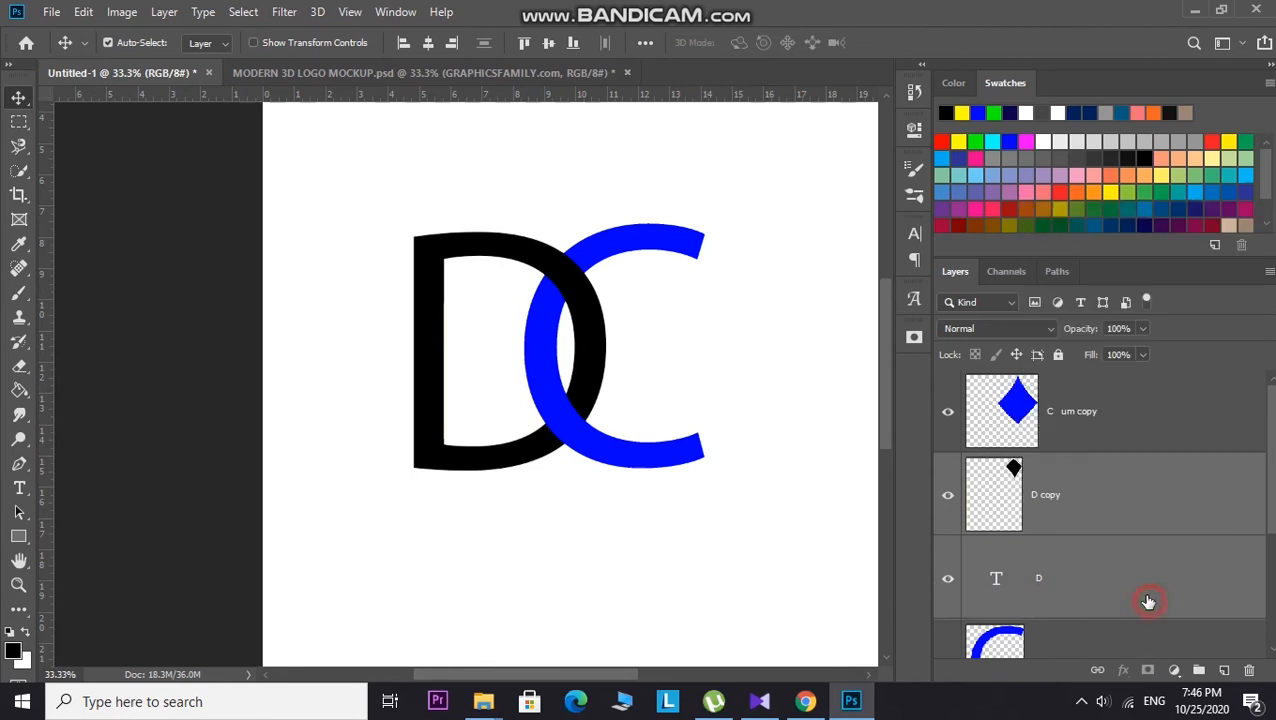
scroll(1108, 595, "down", 3)
scroll(1105, 595, "up", 1)
left_click(1105, 564)
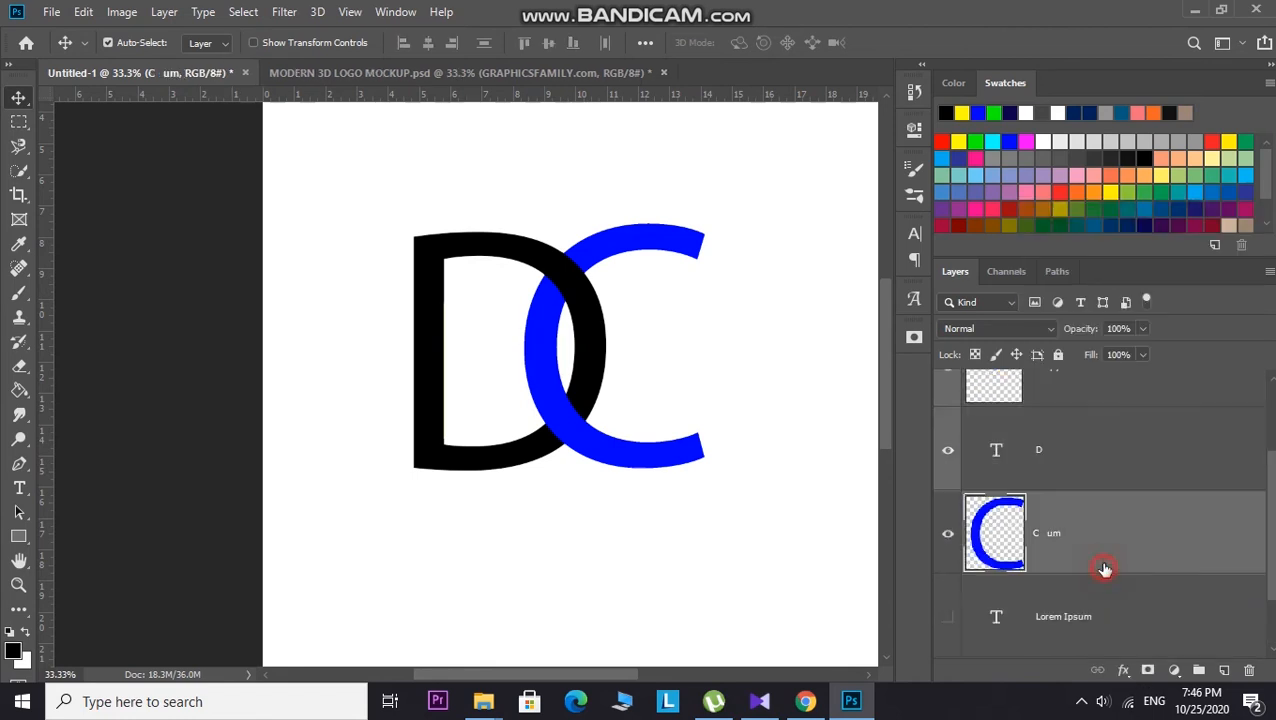
scroll(1105, 557, "up", 1)
left_click(1104, 555)
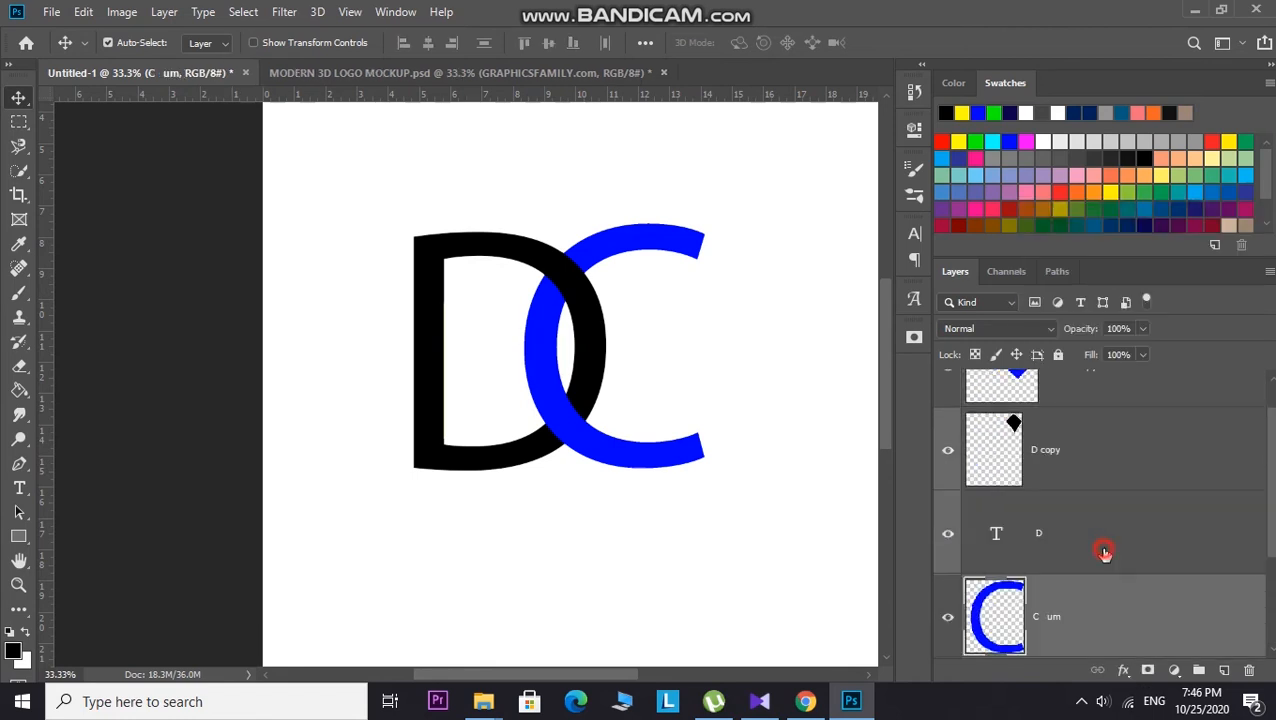
left_click(1128, 470, "ctrl")
right_click(1130, 466)
left_click(1068, 554)
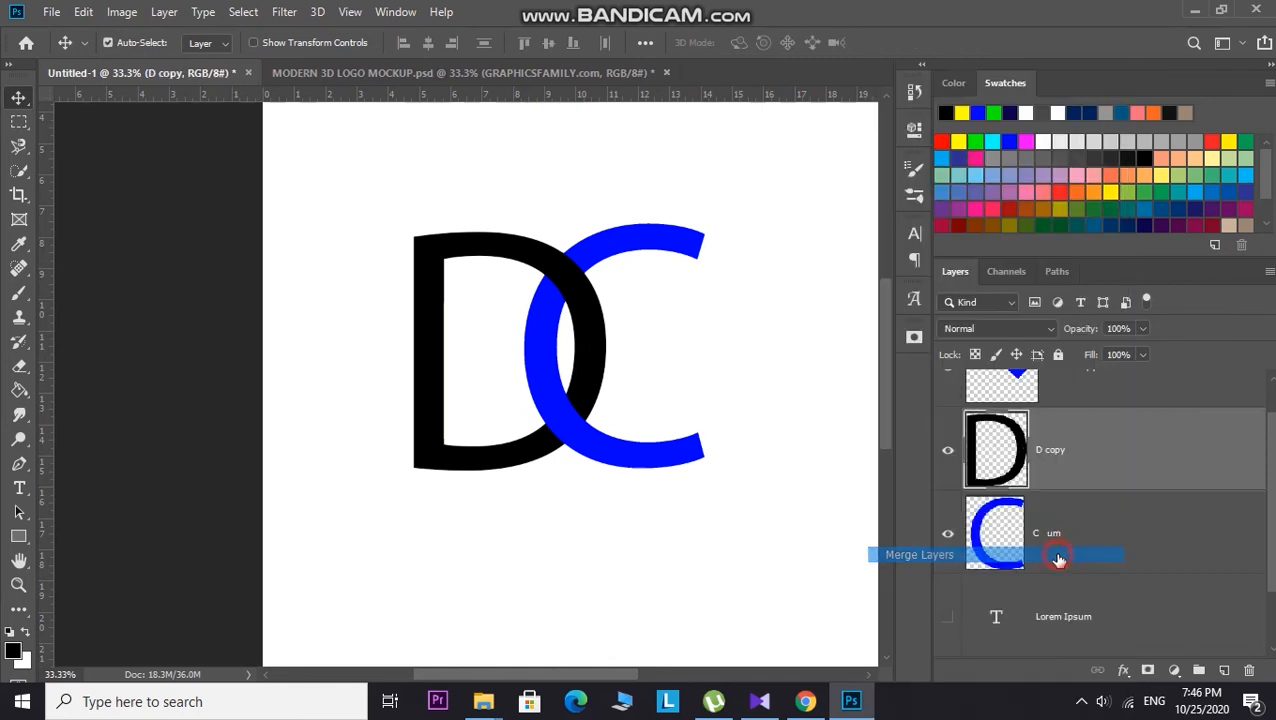
Step: Try merging the C um copy layer down into the C layer, then undo the merge
scroll(1049, 558, "up", 1)
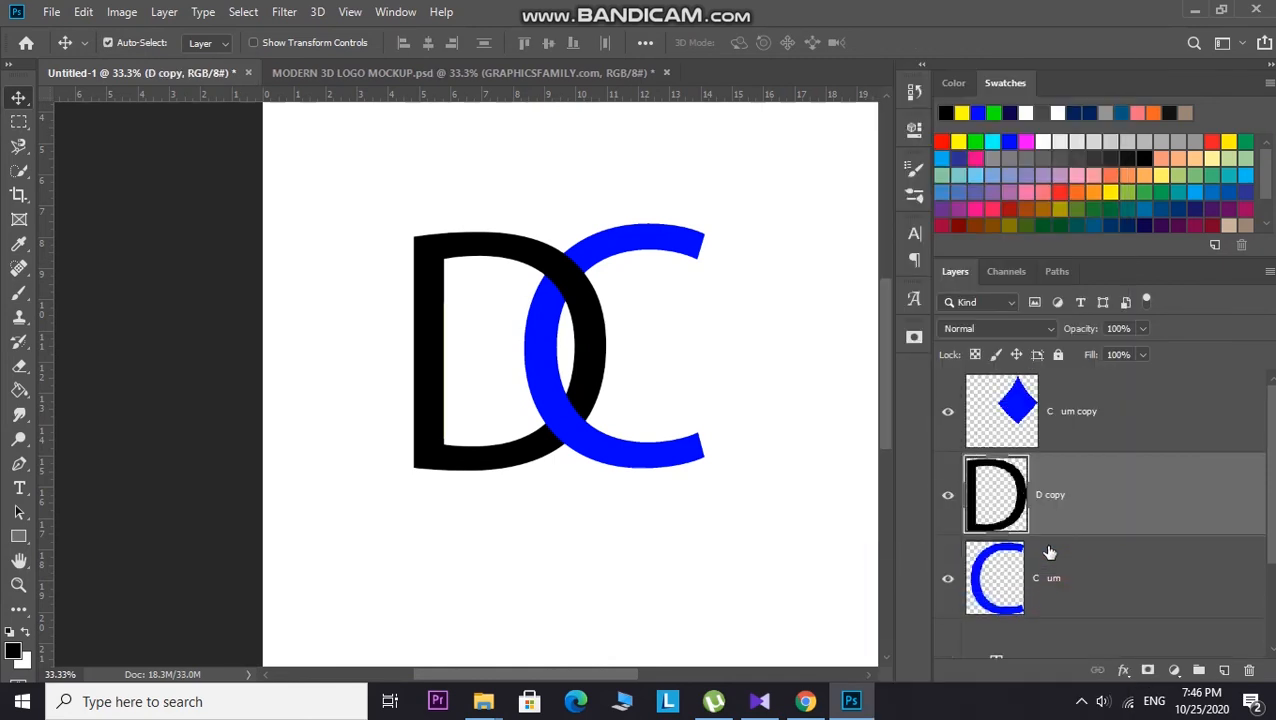
left_click(1125, 435, "ctrl")
left_click(1119, 586, "ctrl")
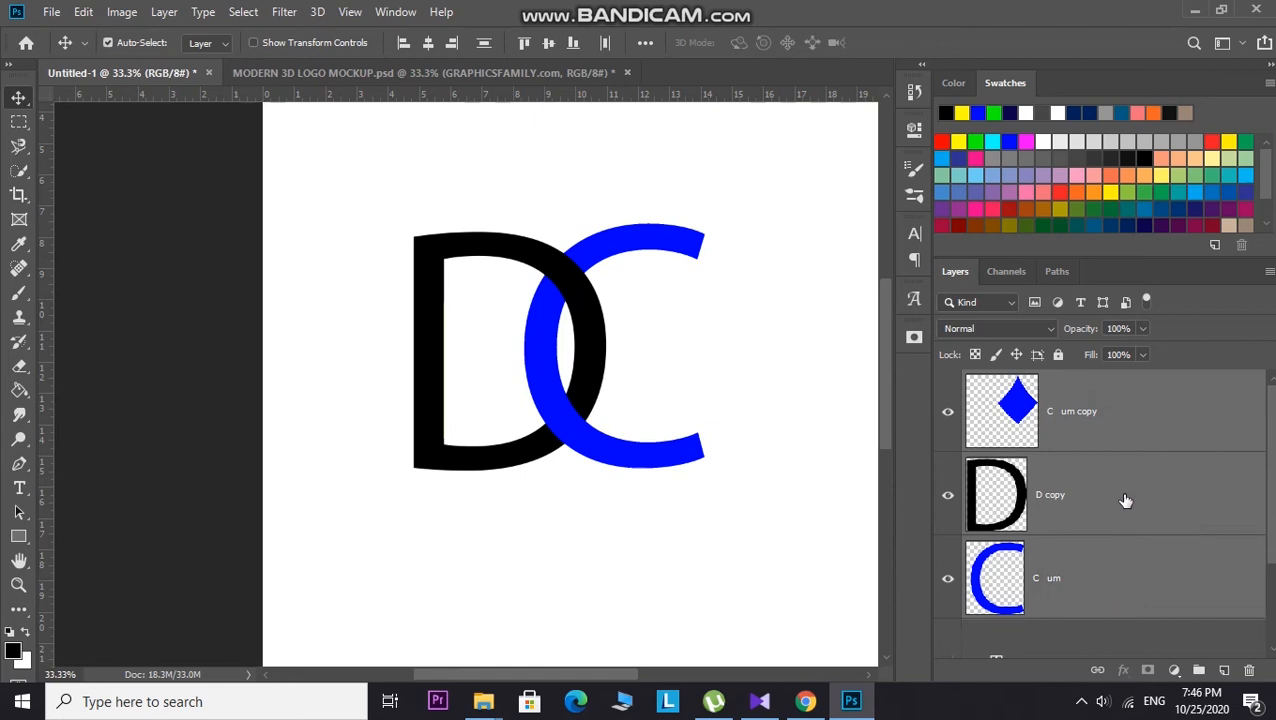
left_click(1125, 503)
left_click(1133, 581)
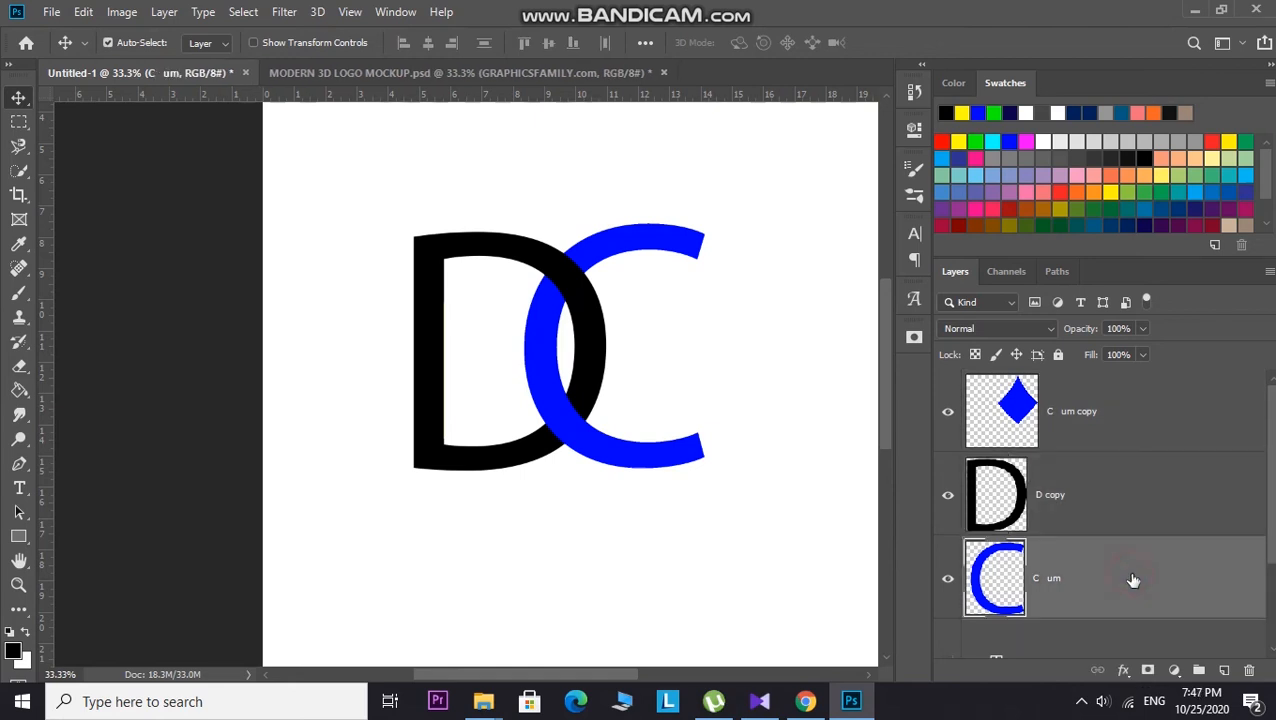
left_click(1150, 433, "ctrl")
right_click(1150, 433)
left_click(1048, 555)
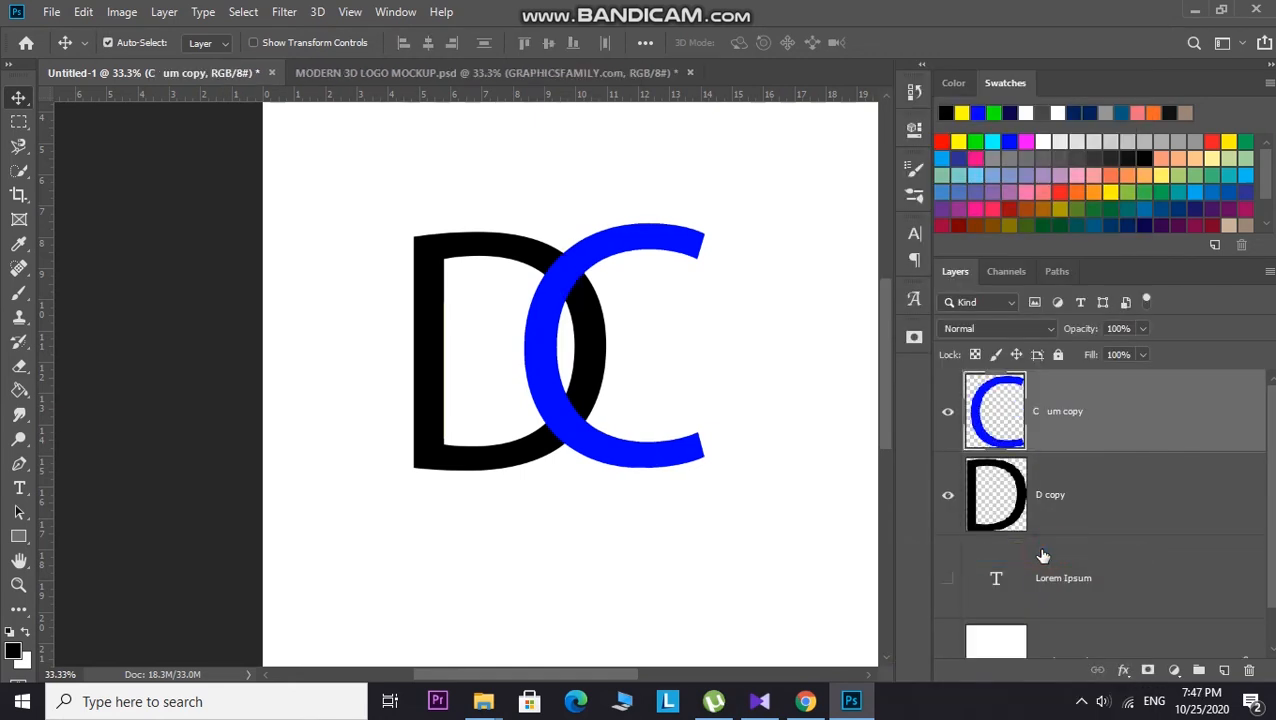
key("ctrl+z")
mouse_move(1094, 424)
left_mouse_down()
mouse_move(1082, 498)
mouse_move(1085, 401)
left_mouse_up()
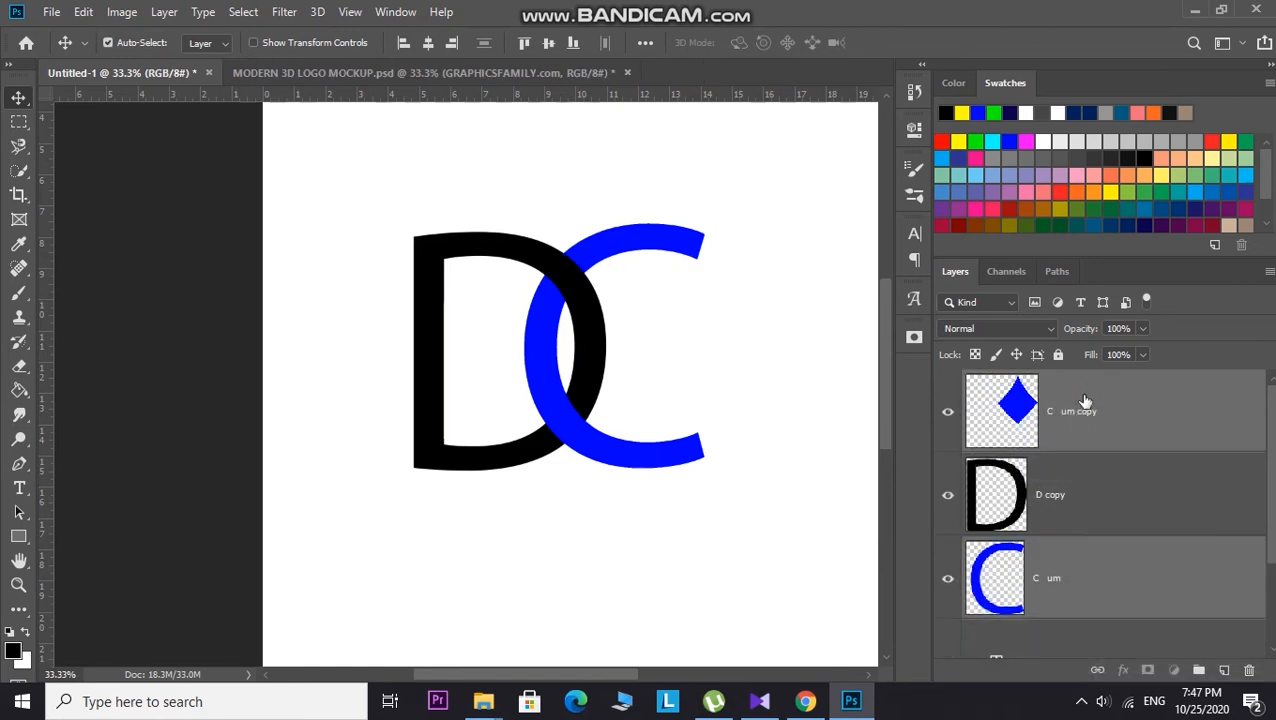
left_click(843, 487)
left_click_drag(1045, 566, 1049, 624)
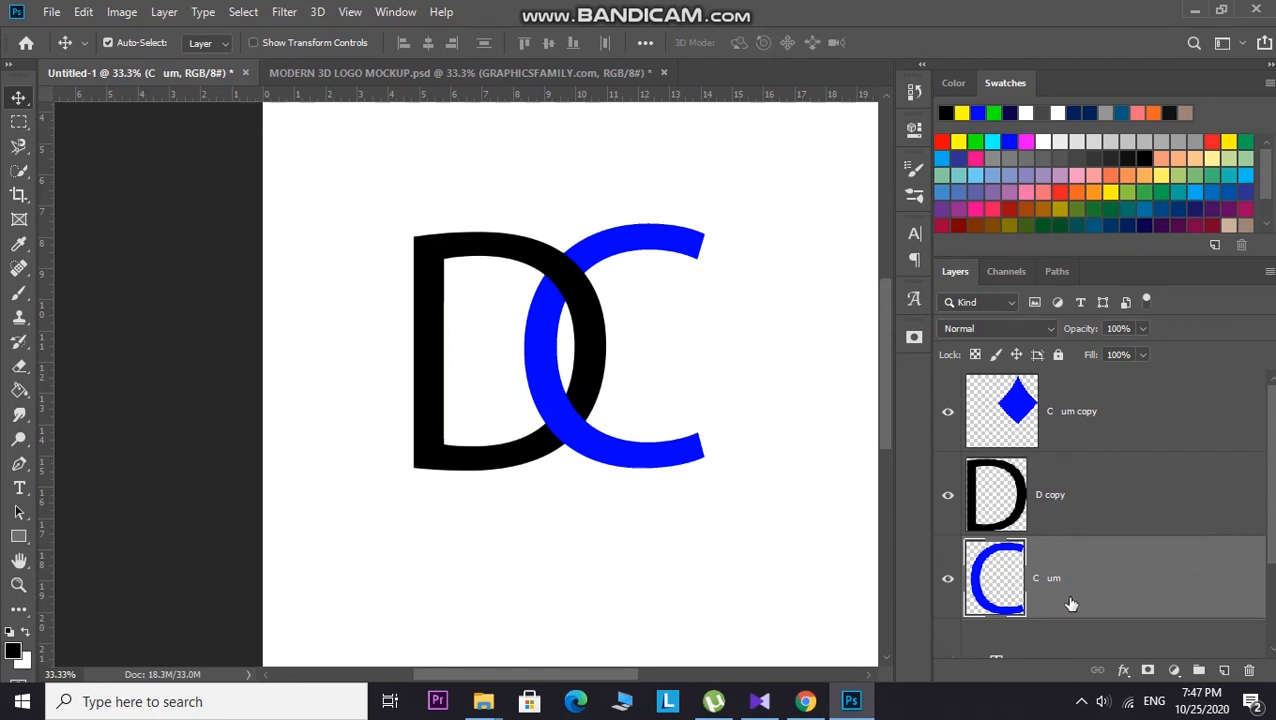
Step: Pick a green foreground color and try Paint Bucket fills on the C layer, undoing each one
left_click(958, 140)
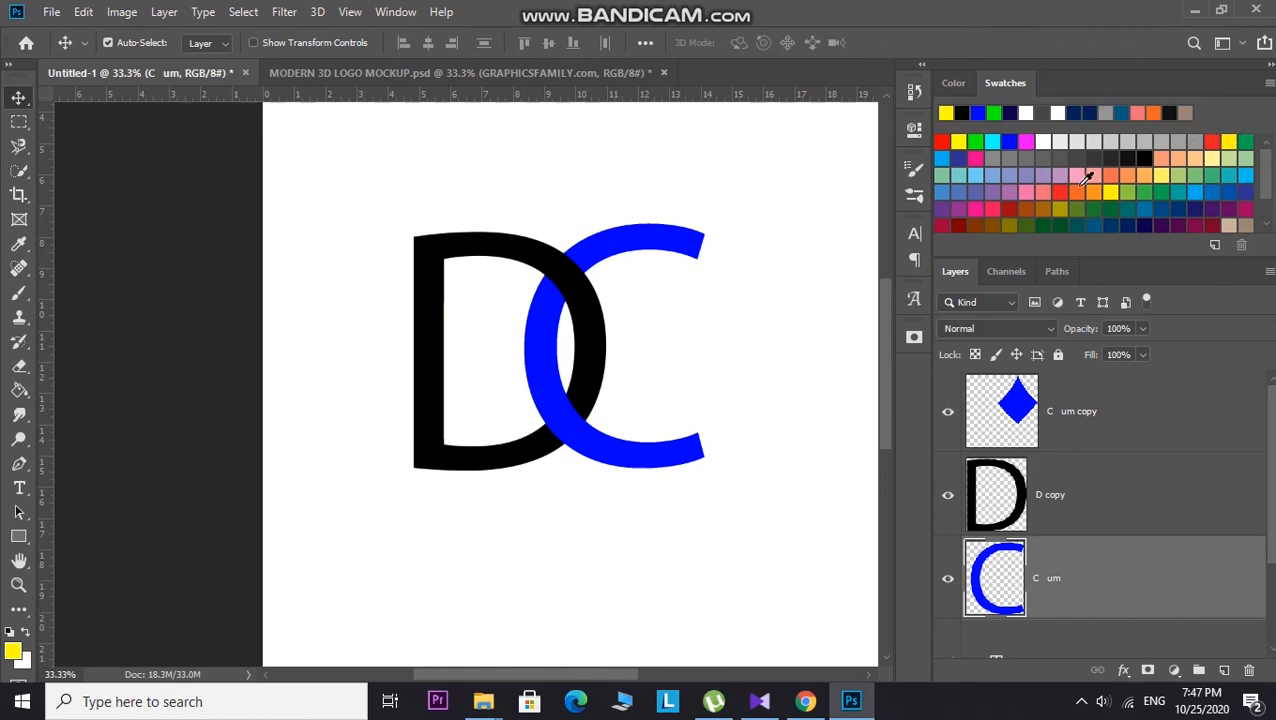
scroll(1066, 207, "down", 1)
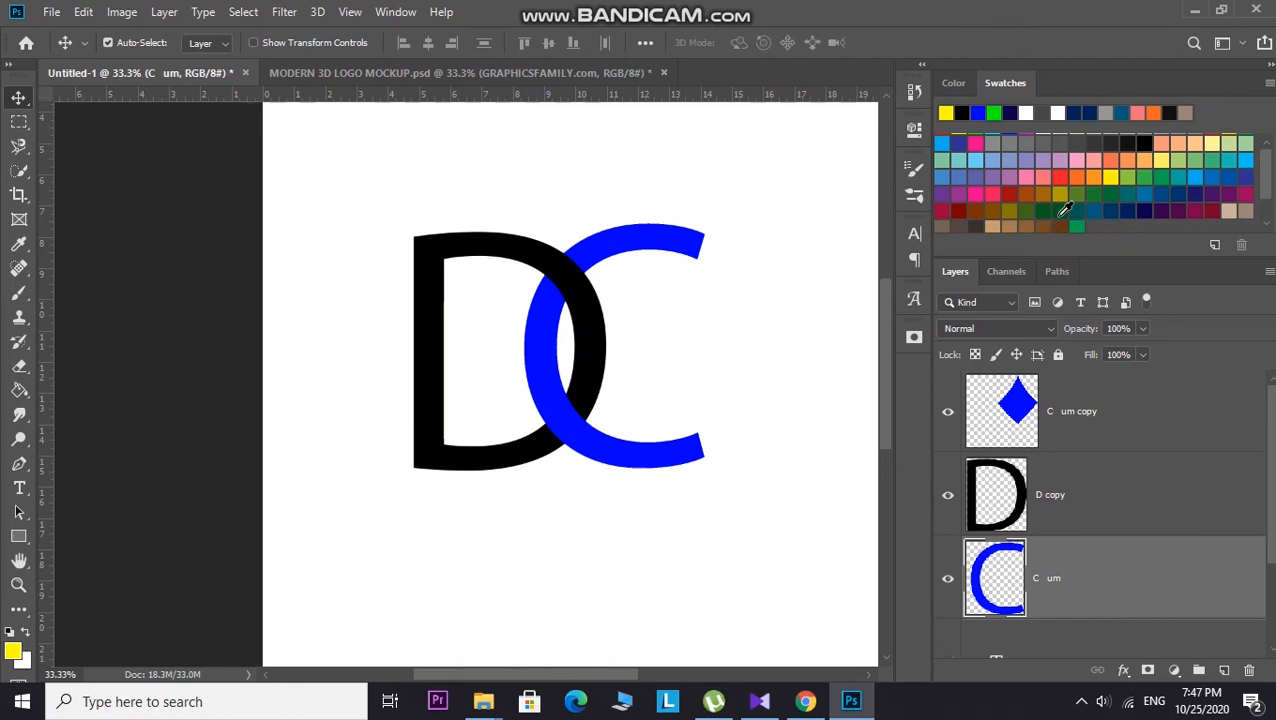
scroll(1066, 207, "up", 1)
left_click(995, 112)
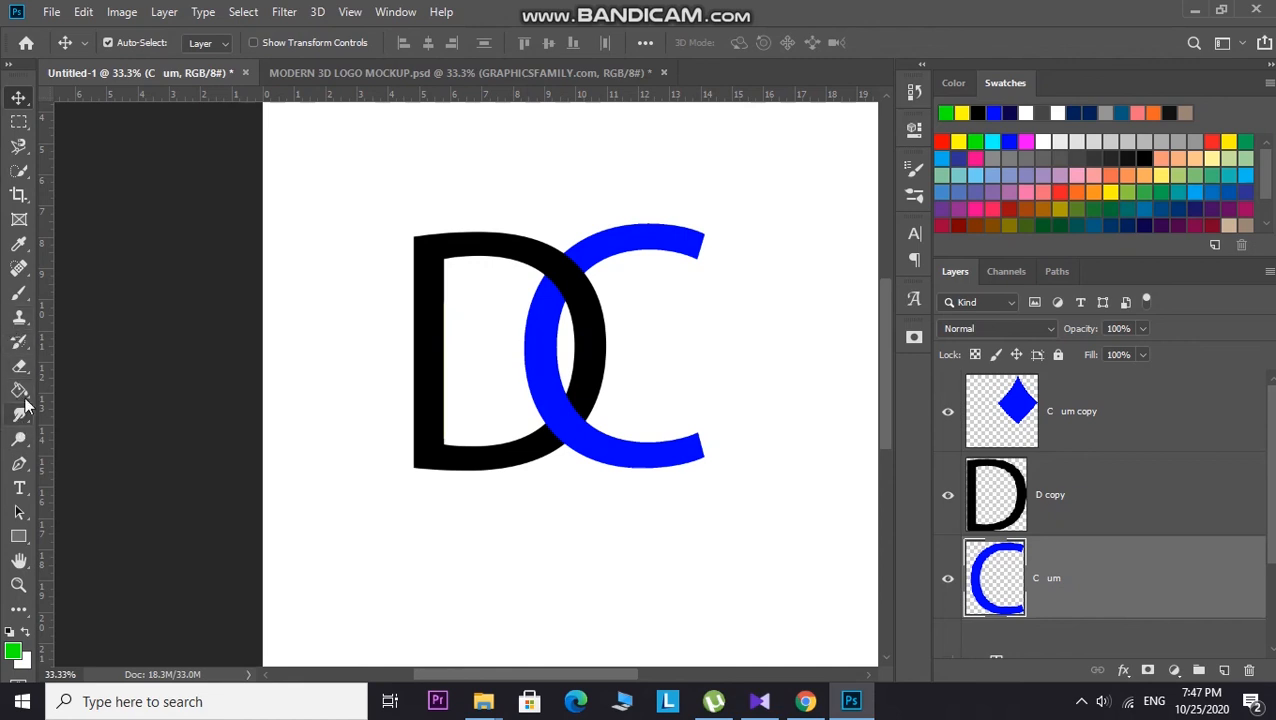
left_click_drag(19, 389, 60, 383)
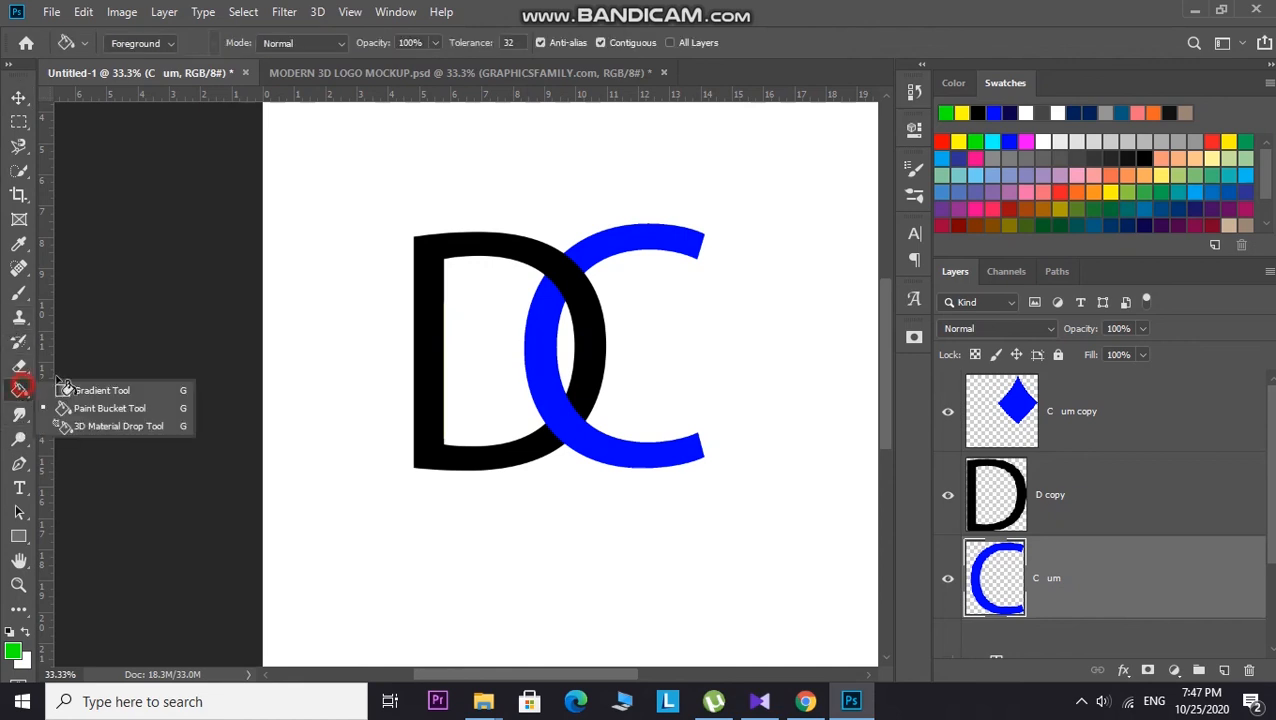
left_click(432, 243)
key("ctrl+z")
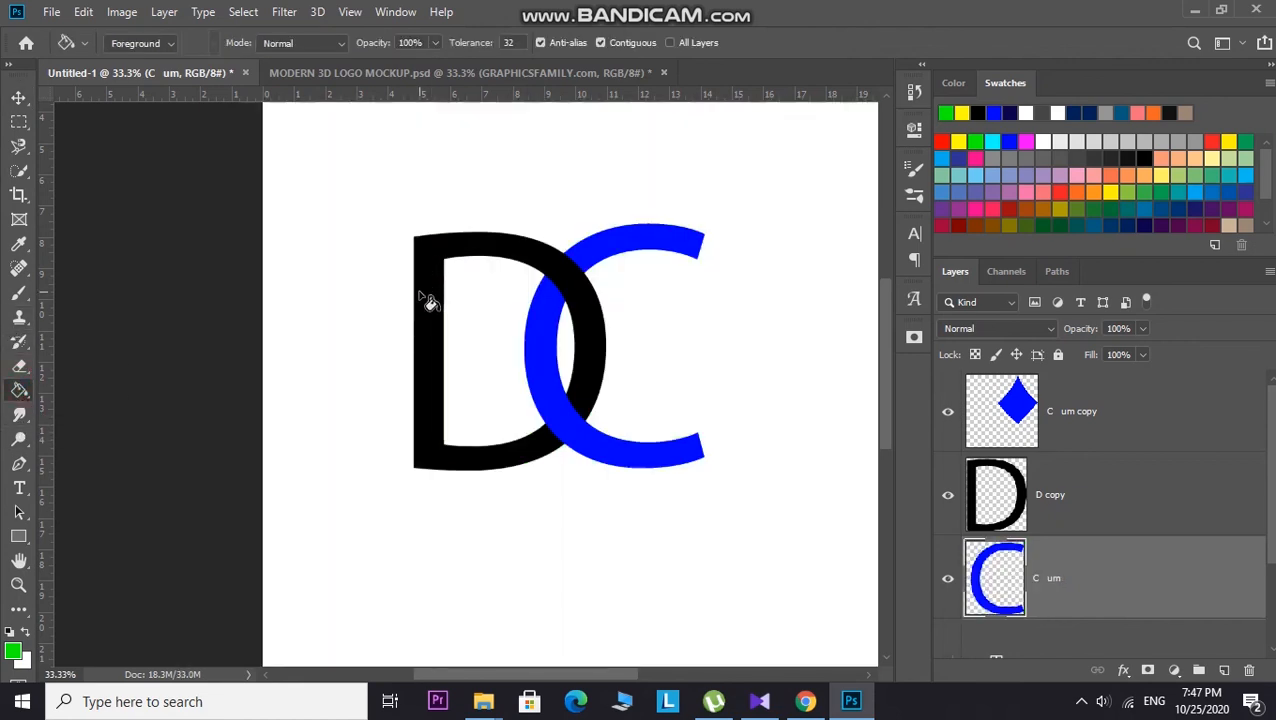
left_click(420, 298)
key("ctrl+z")
left_click(422, 298)
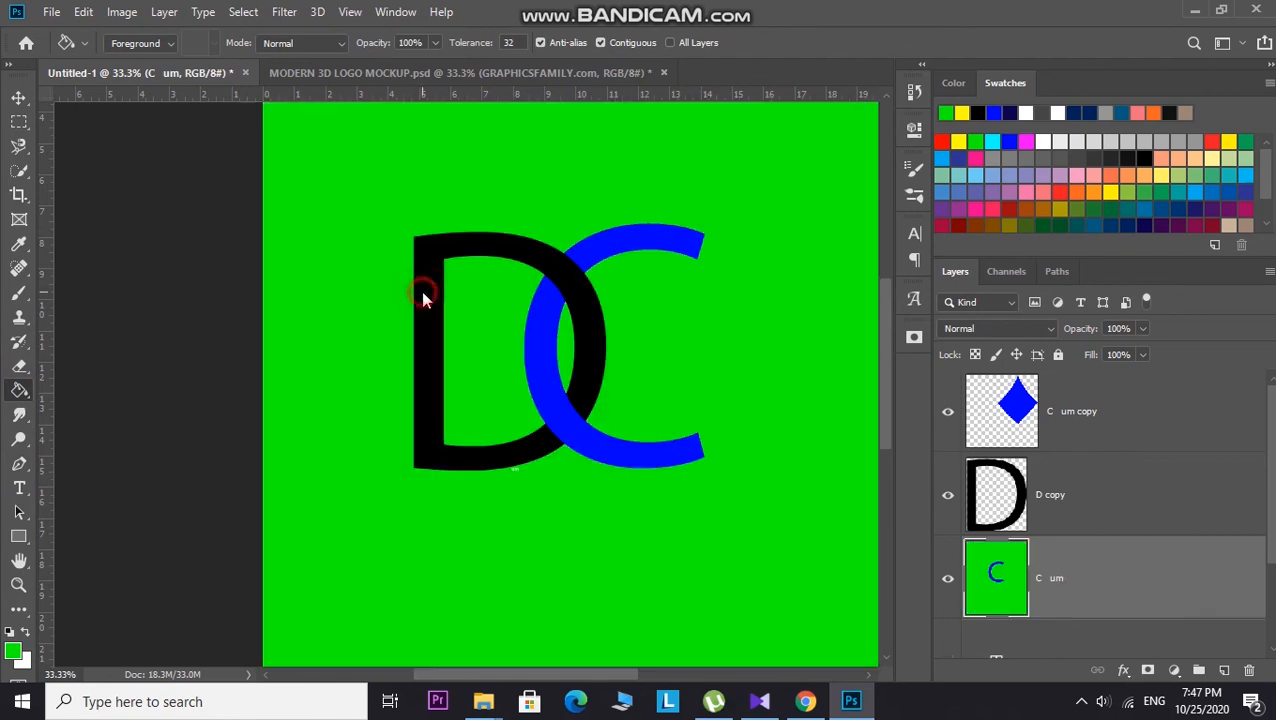
key("ctrl+z")
left_click(424, 296)
key("ctrl+z")
scroll(990, 623, "down", 2)
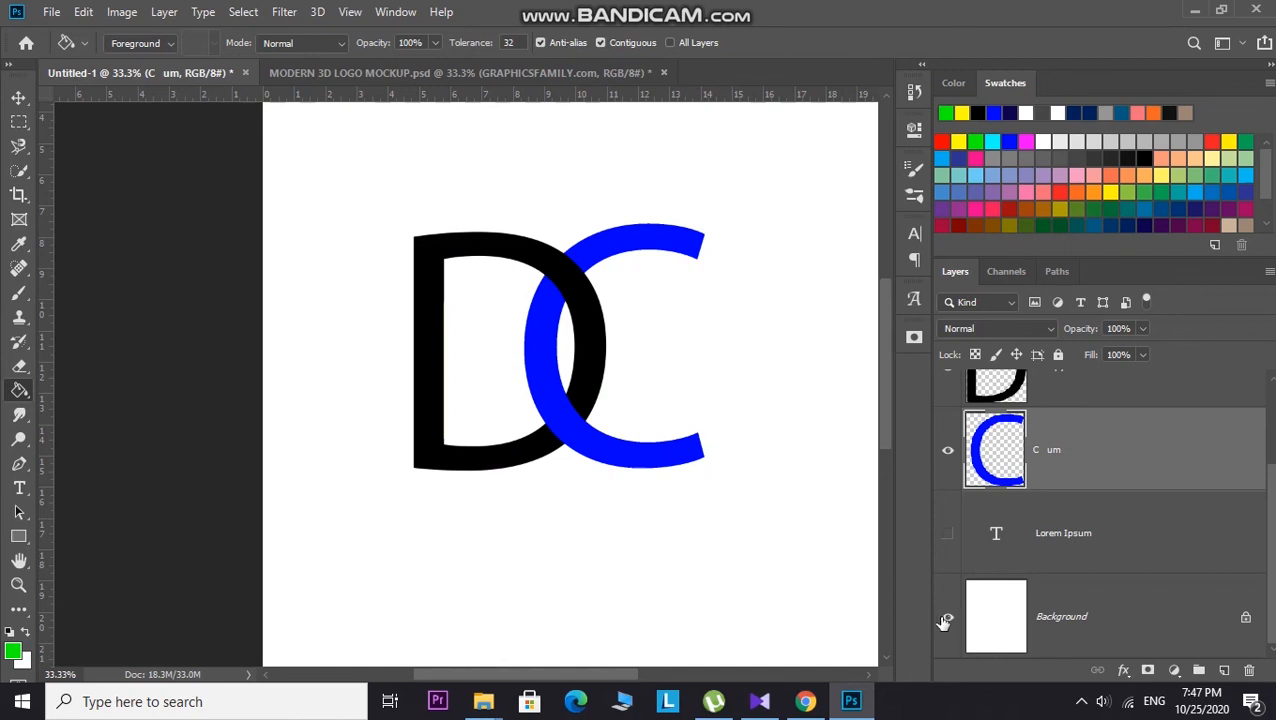
left_click(417, 348)
key("ctrl+z")
Step: Select the D copy layer and fill the D letter with green using the Paint Bucket
key("ctrl+plus")
key("ctrl+plus")
key("ctrl+plus")
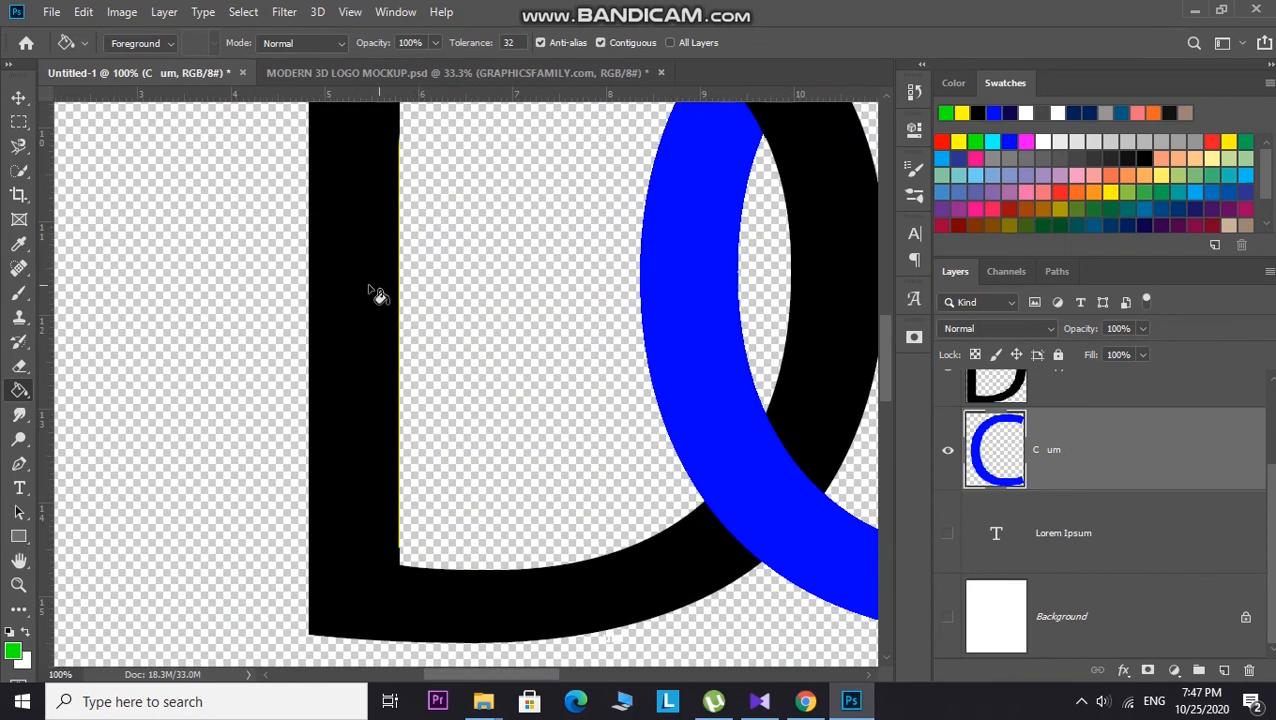
left_click(367, 290)
key("ctrl+z")
left_click(988, 386)
left_click(350, 322)
Step: Zoom out to review the whole recolored DC logo
scroll(474, 458, "up", 2)
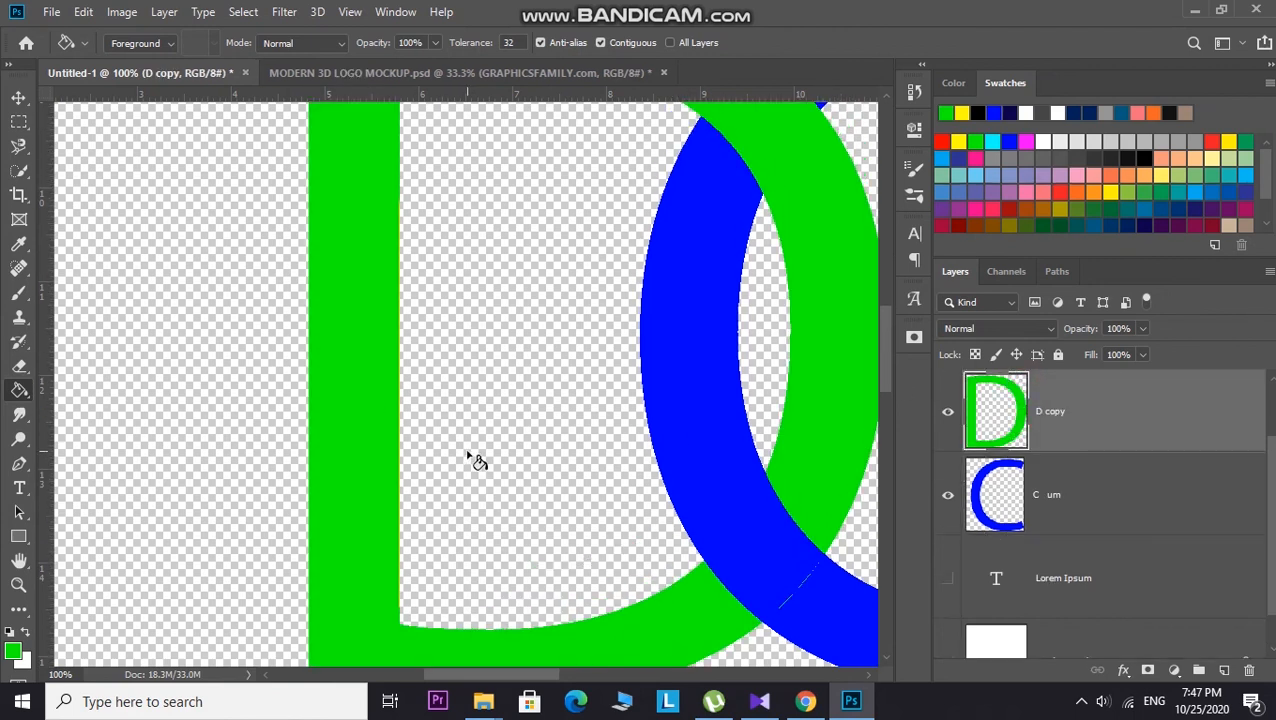
key("ctrl+minus")
key("ctrl+minus")
key("ctrl+minus")
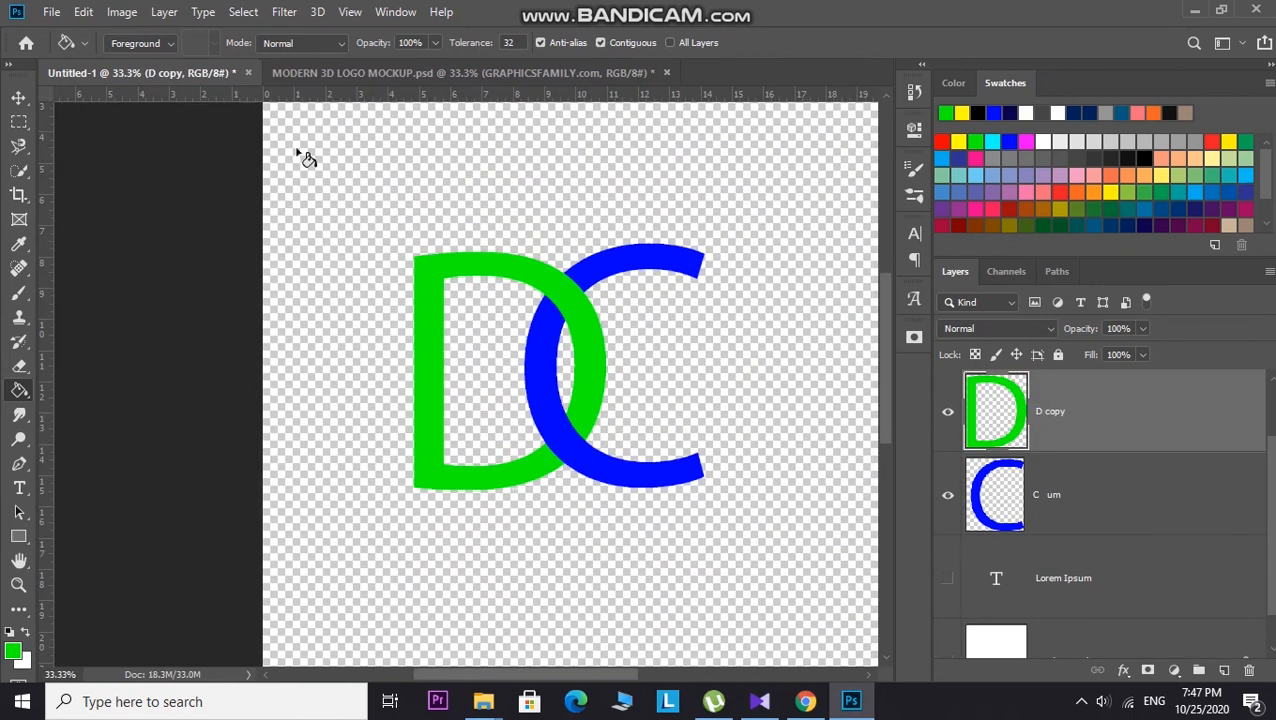
scroll(500, 392, "up", 4)
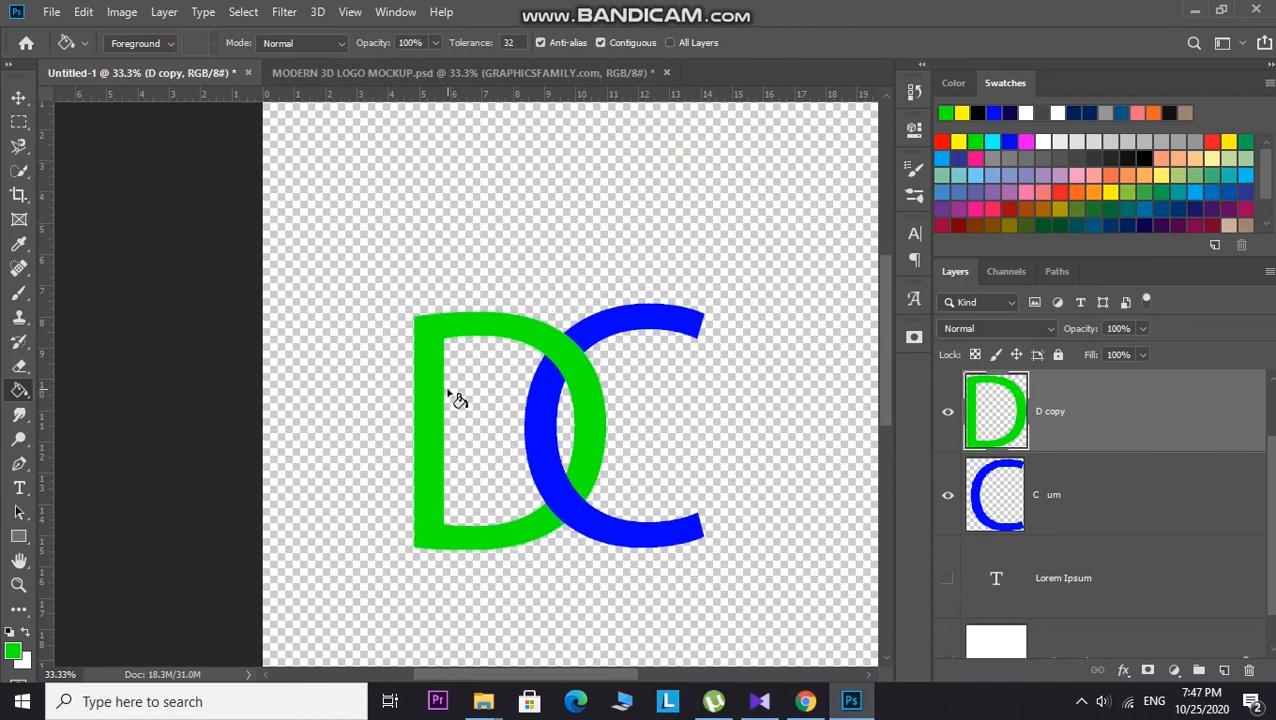
key("ctrl+minus")
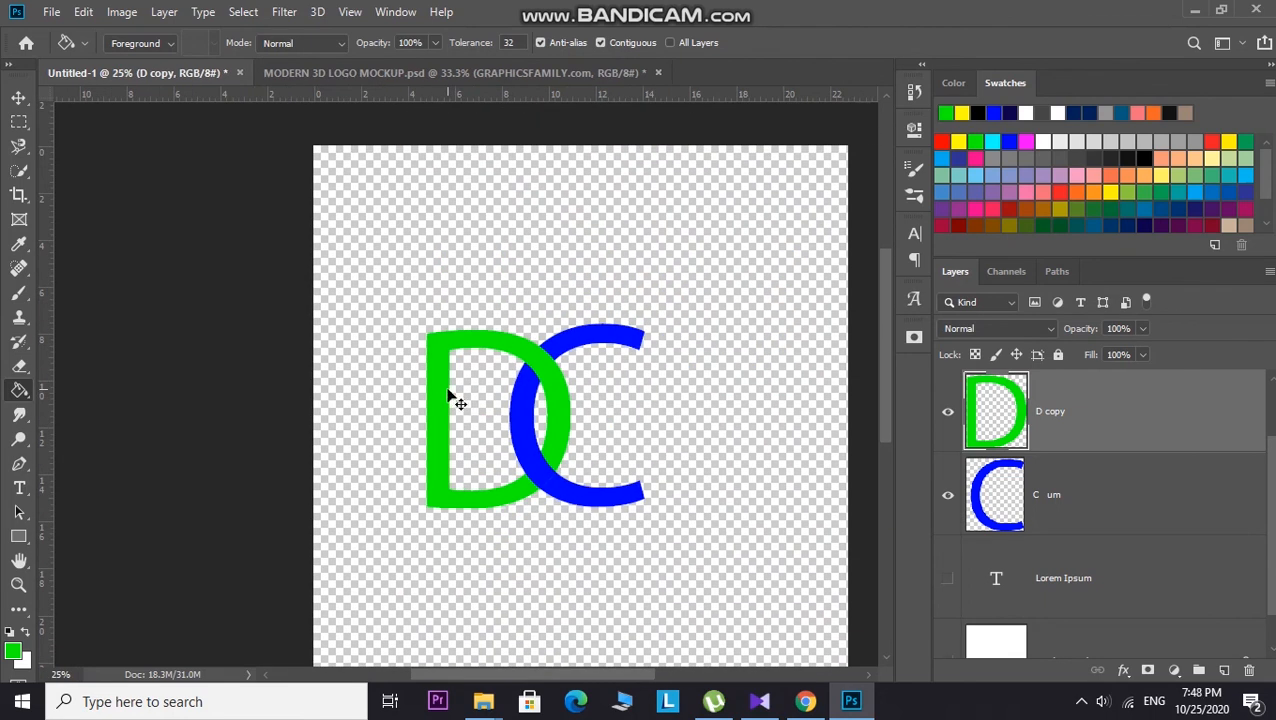
Step: Switch to the MODERN 3D LOGO MOCKUP document and open the LOGO HERE smart object for editing
left_click(509, 73)
scroll(1002, 520, "up", 3)
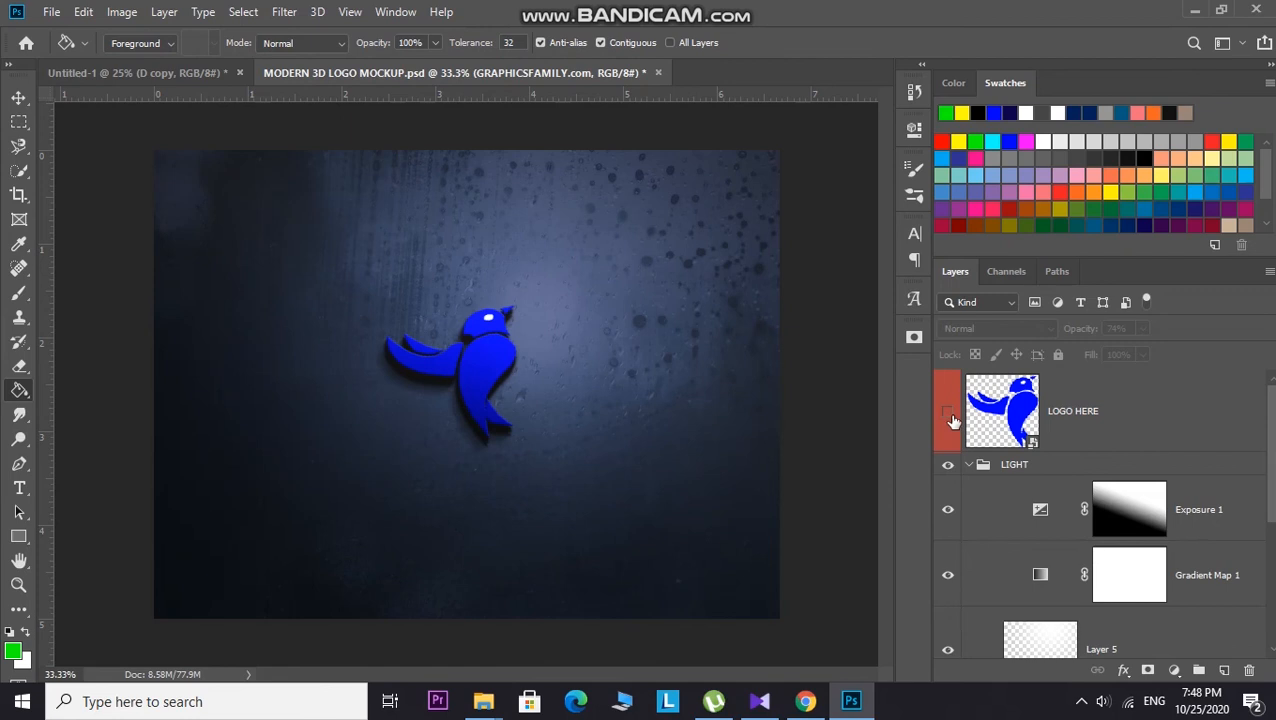
double_click(1010, 418)
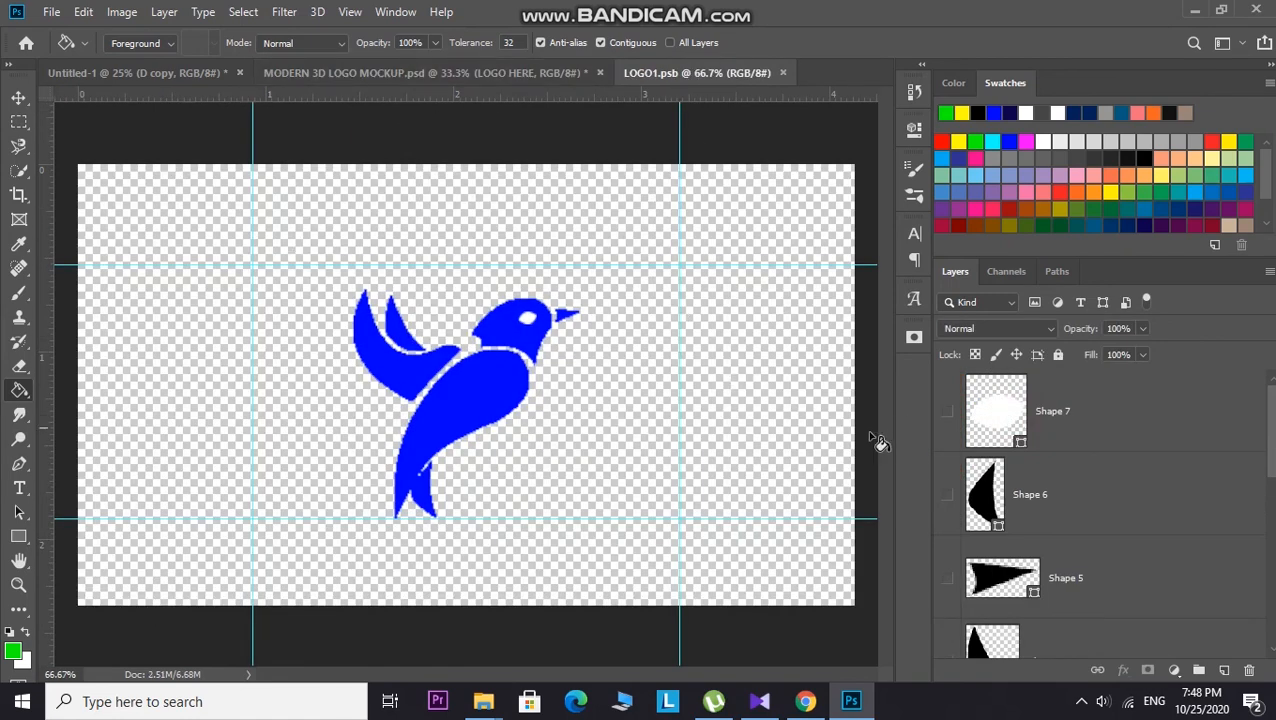
Step: Hide the existing bird logo layers inside the LOGO1 smart object
scroll(1059, 587, "down", 5)
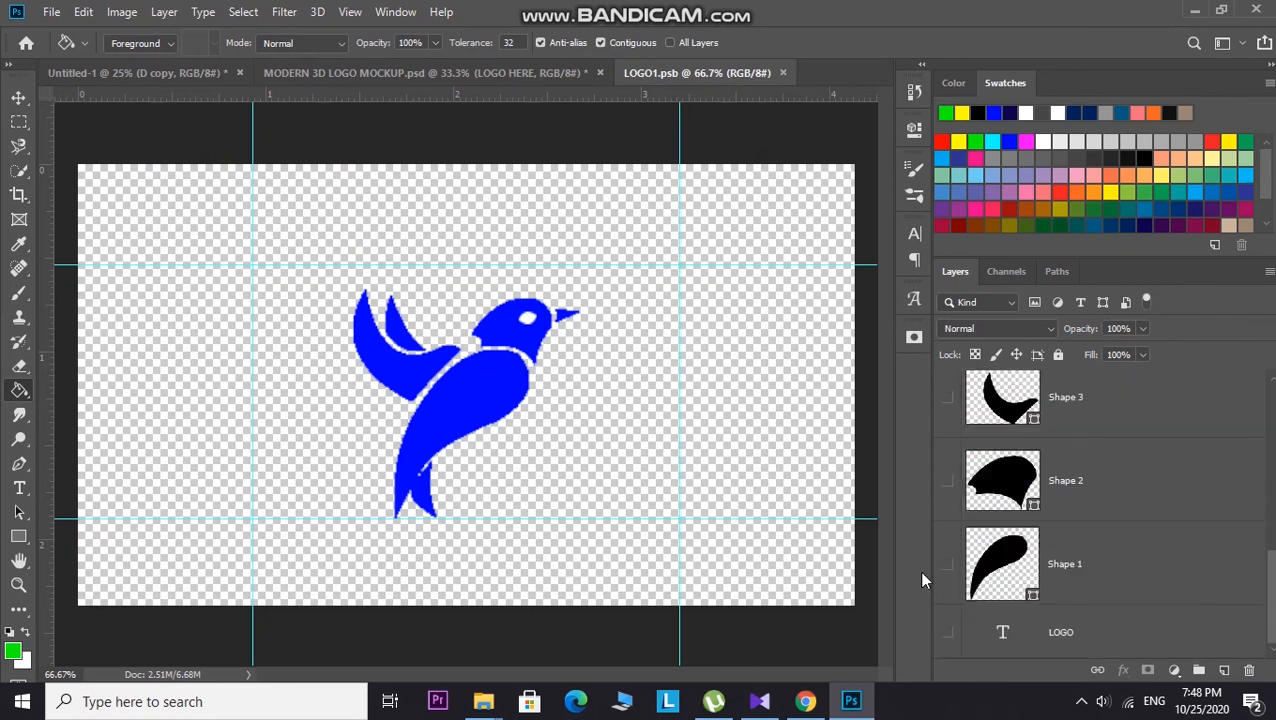
left_click(18, 97)
left_click_drag(220, 232, 880, 580)
left_click_drag(306, 266, 712, 536)
scroll(990, 560, "up", 4)
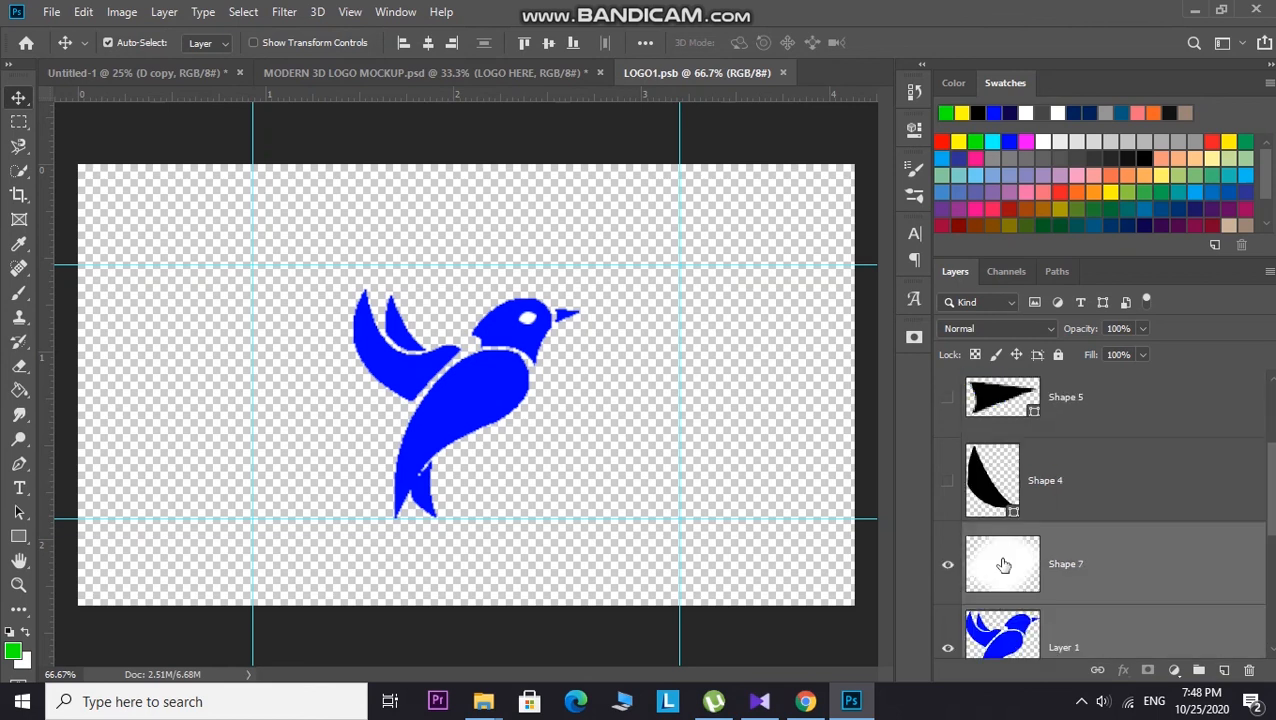
left_click(948, 566)
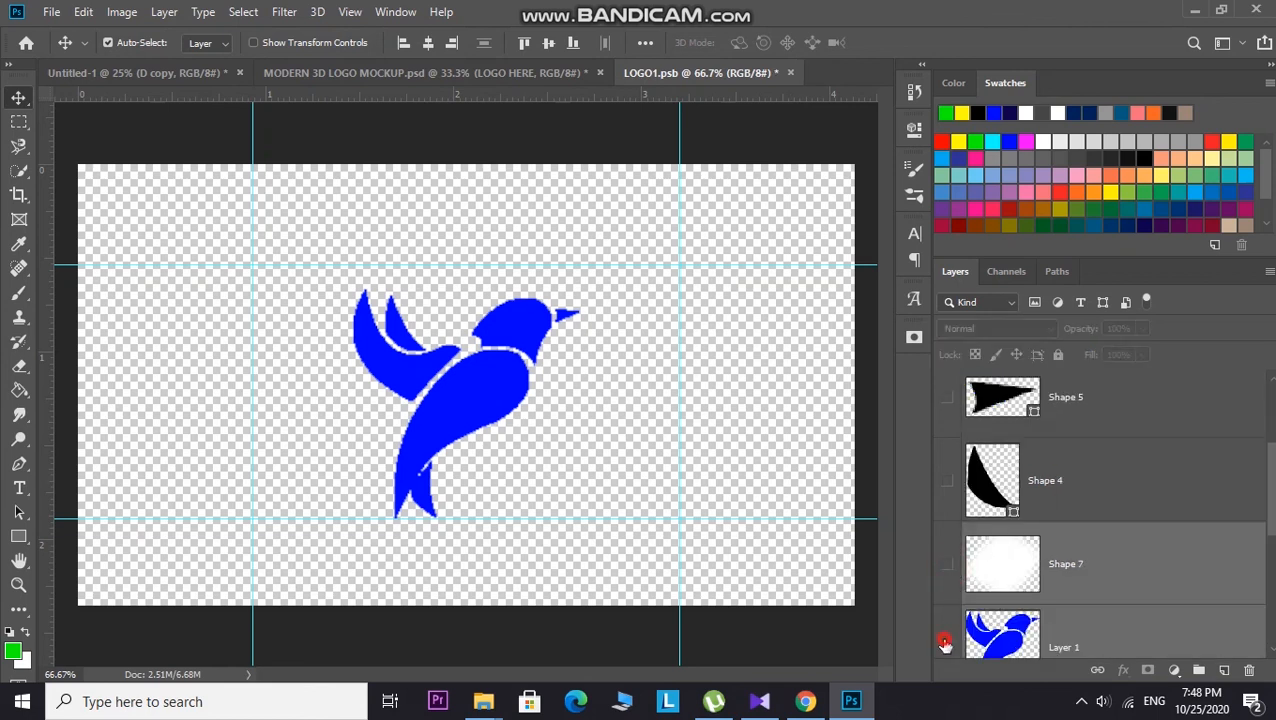
left_click(944, 643)
scroll(944, 600, "down", 2)
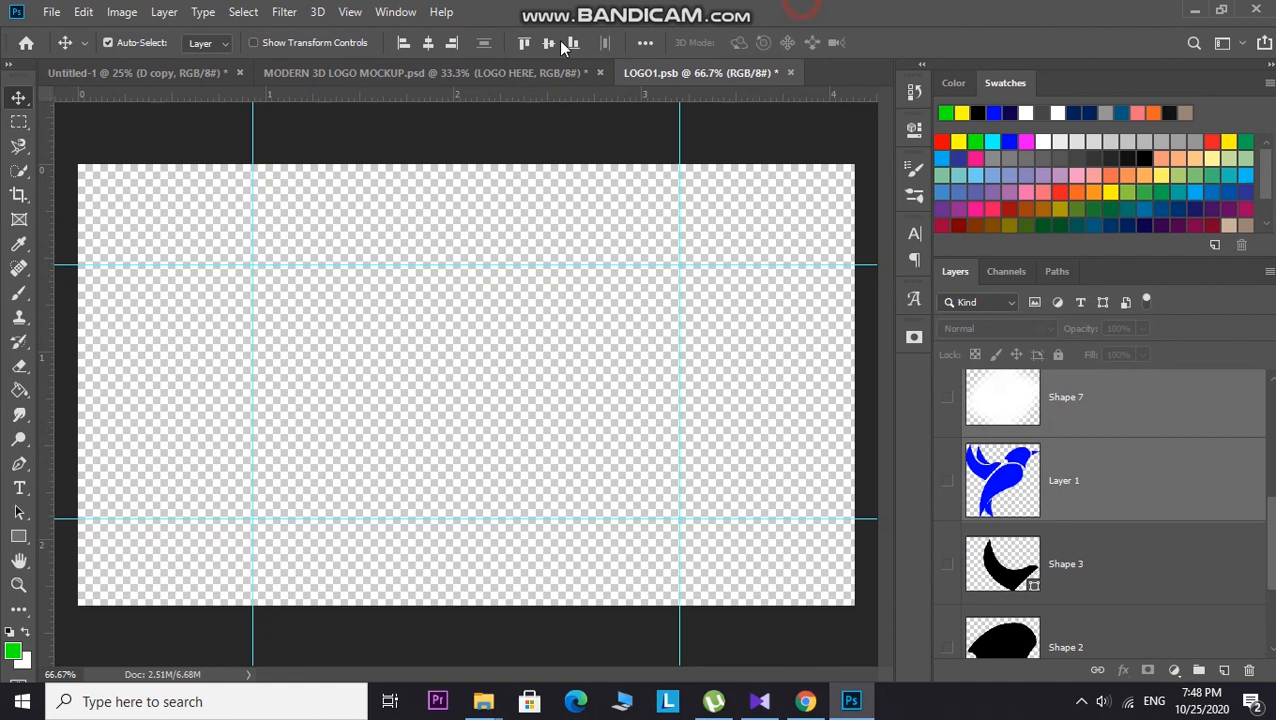
Step: Bring the DC letter layers from the Untitled-1 document into the LOGO1 smart object and start Free Transform
left_click(155, 74)
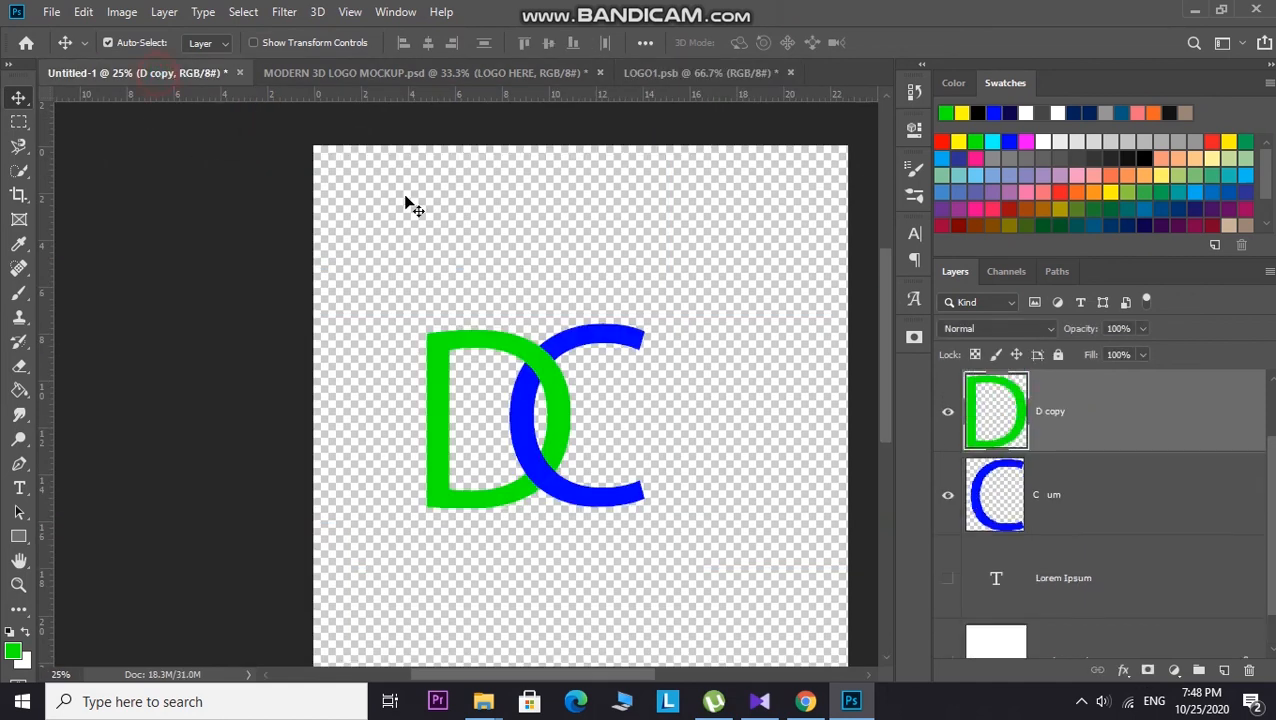
left_click_drag(362, 202, 735, 644)
left_click_drag(553, 378, 452, 392)
key("ctrl+t")
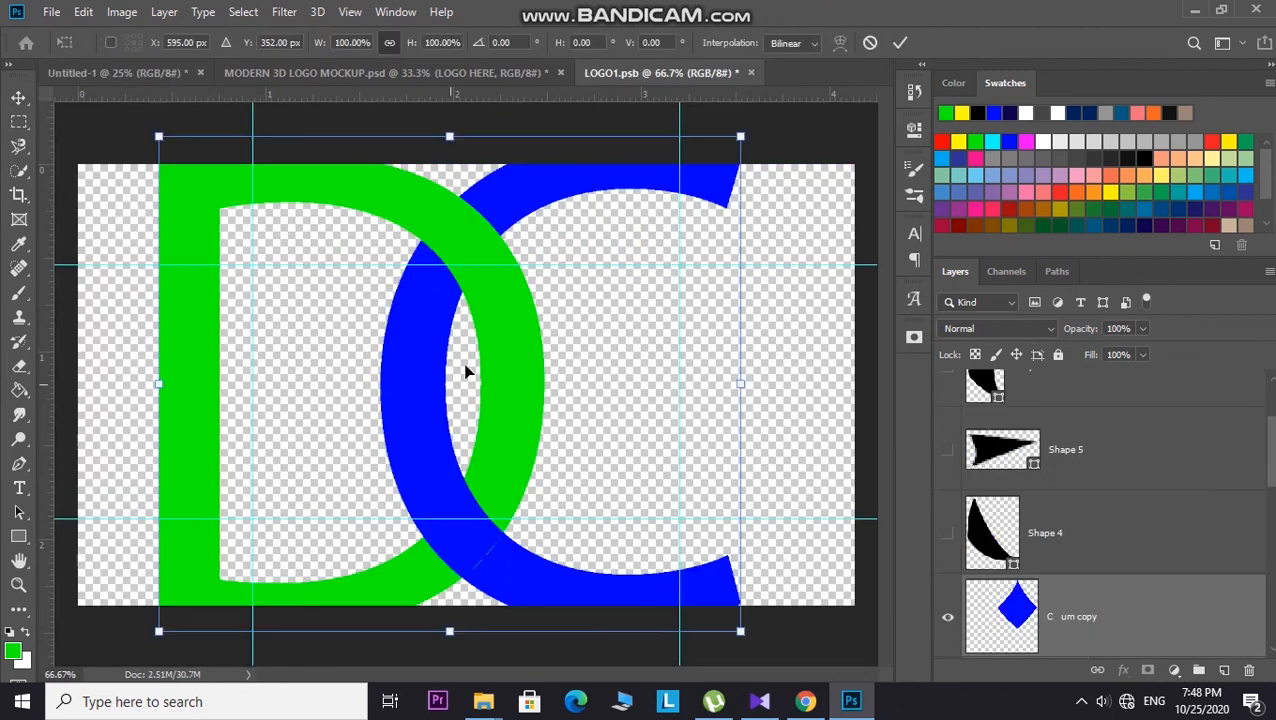
Step: Scale the DC logo down to about 57% and center it on the canvas, then commit the transform
left_click_drag(740, 133, 521, 327)
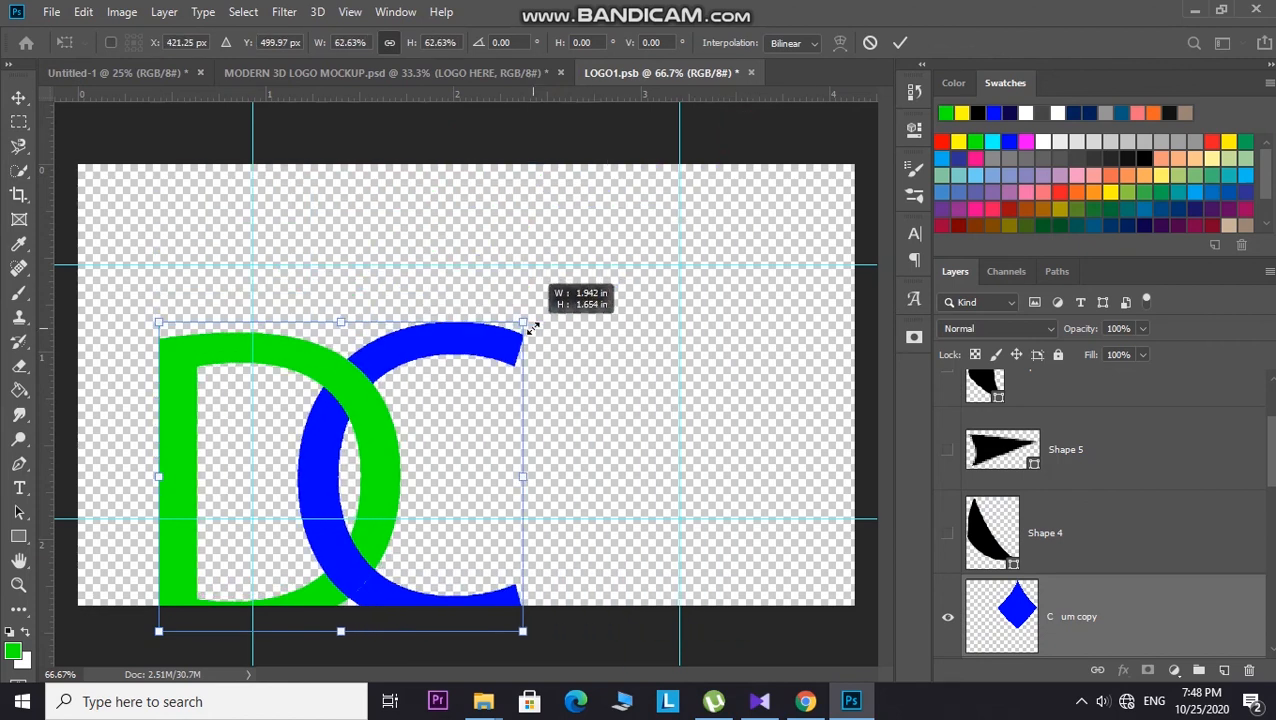
left_click_drag(370, 432, 470, 360)
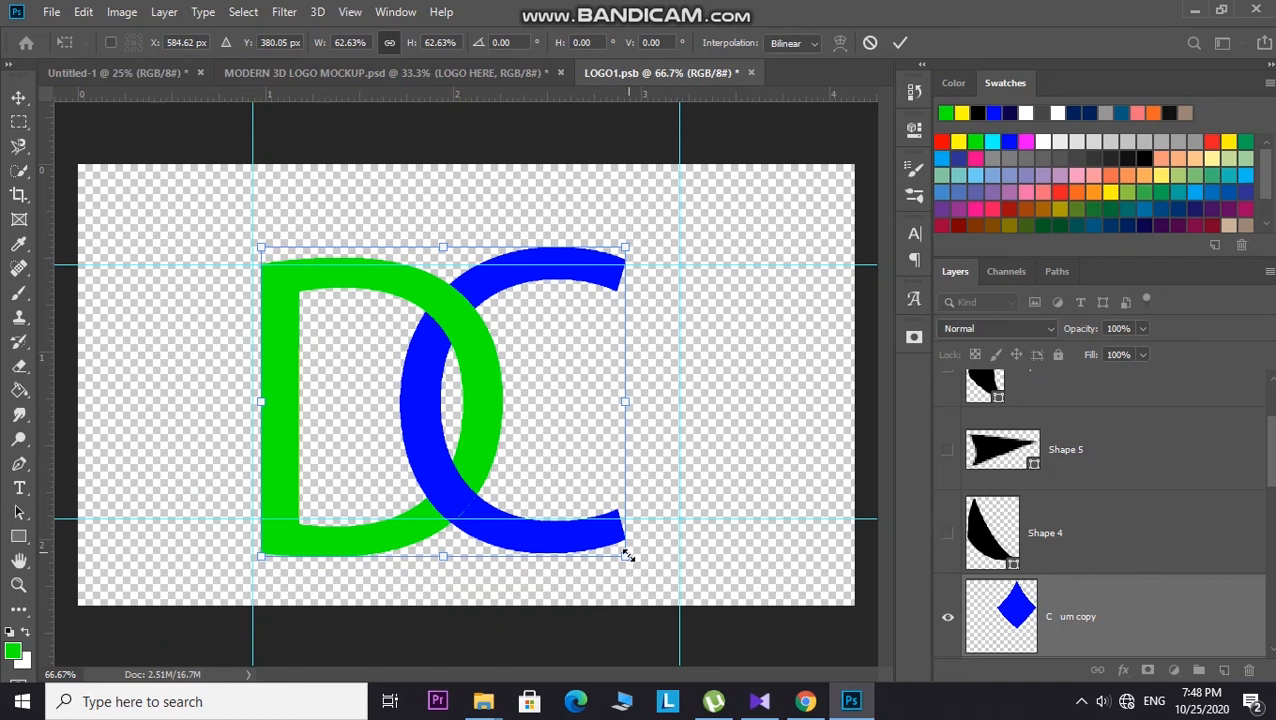
left_click_drag(627, 555, 592, 527)
left_click_drag(462, 412, 485, 400)
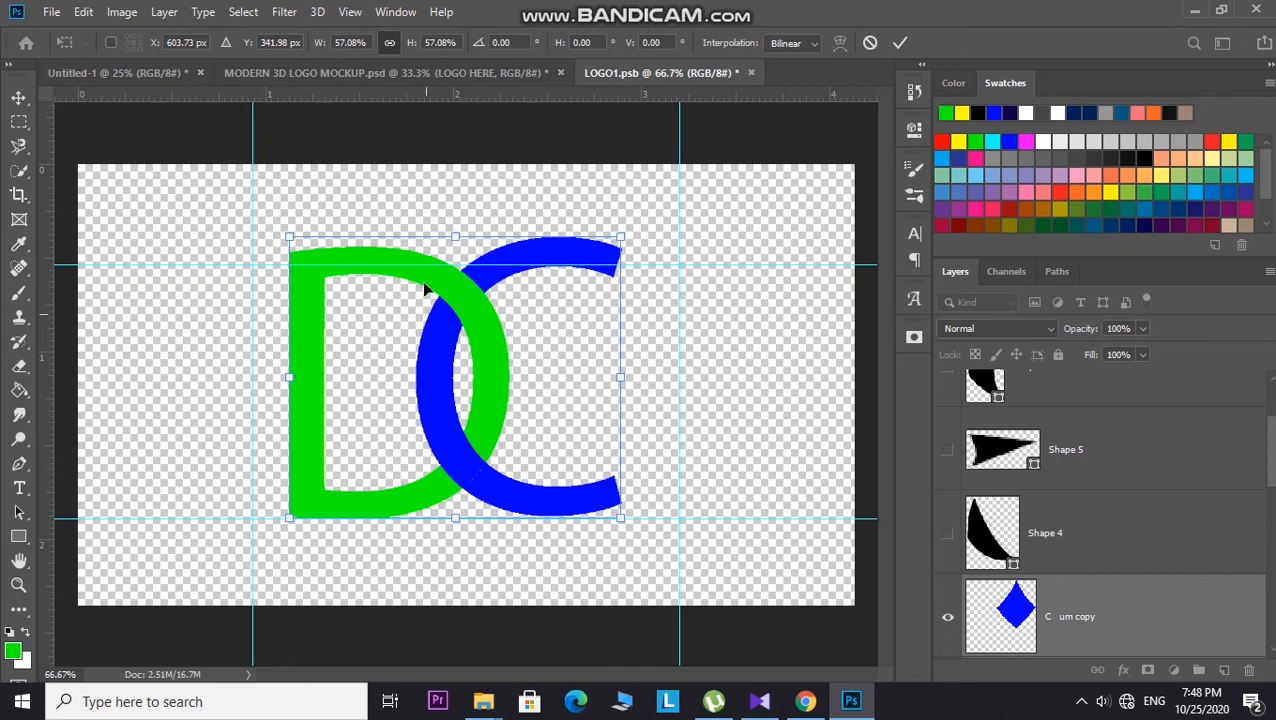
left_click_drag(457, 235, 457, 264)
left_click(424, 188)
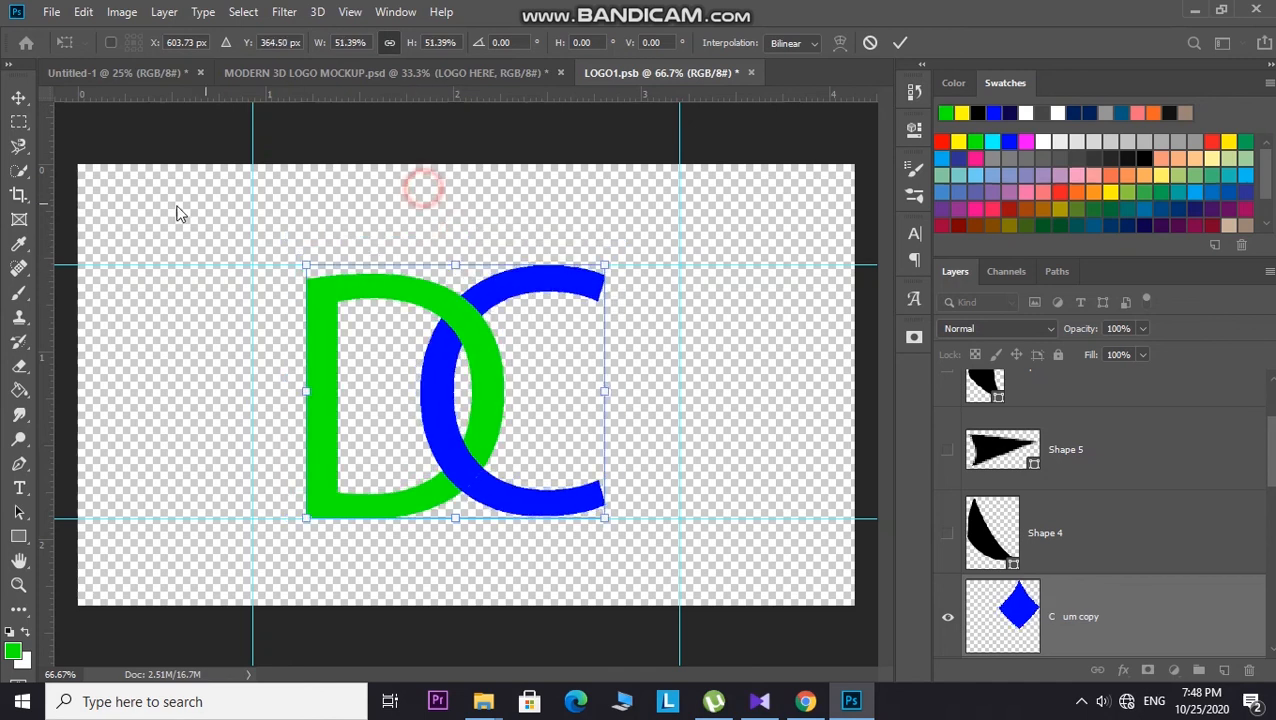
Step: Close and save the LOGO1 smart object, then switch to the MODERN 3D LOGO MOCKUP document
left_click(749, 73)
left_click(556, 271)
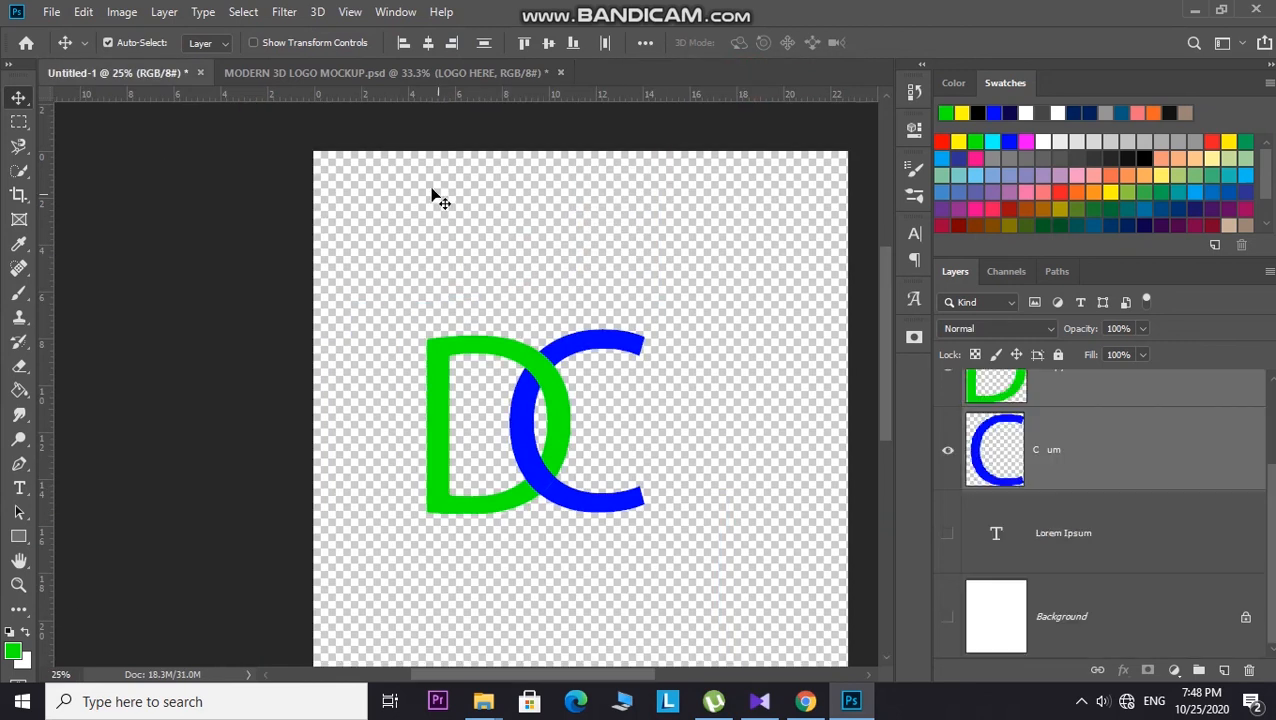
left_click(431, 75)
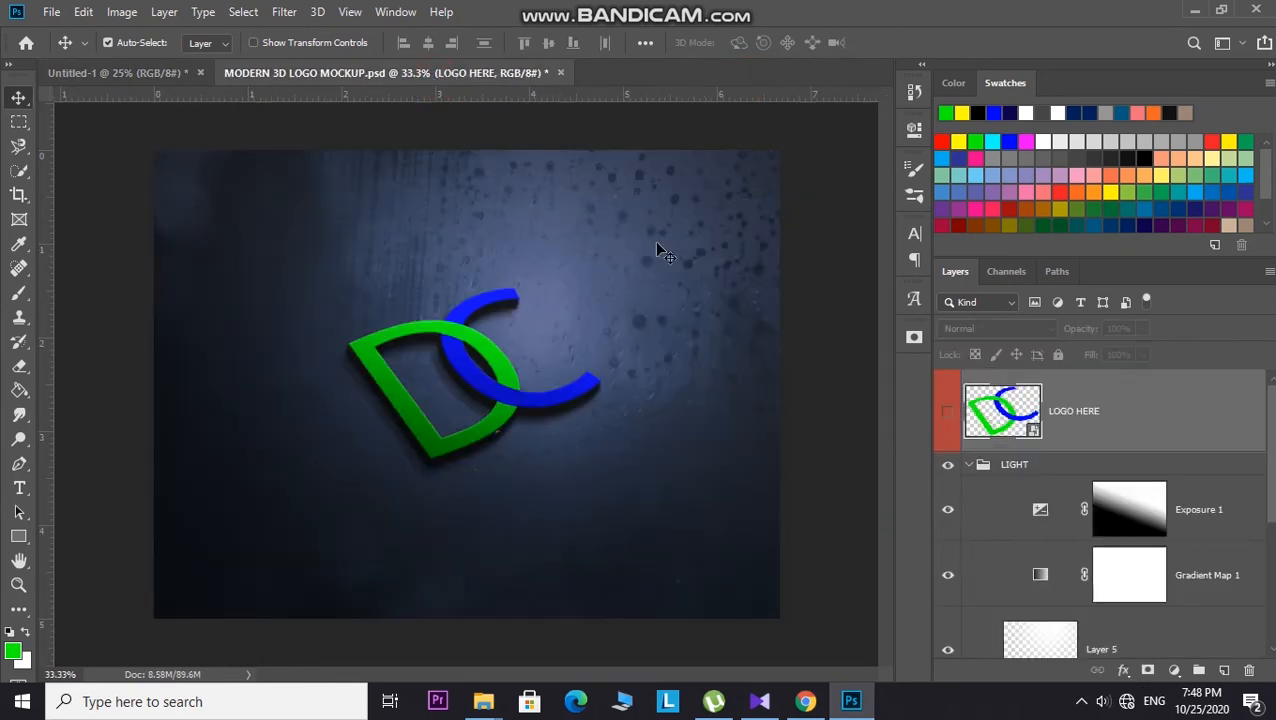